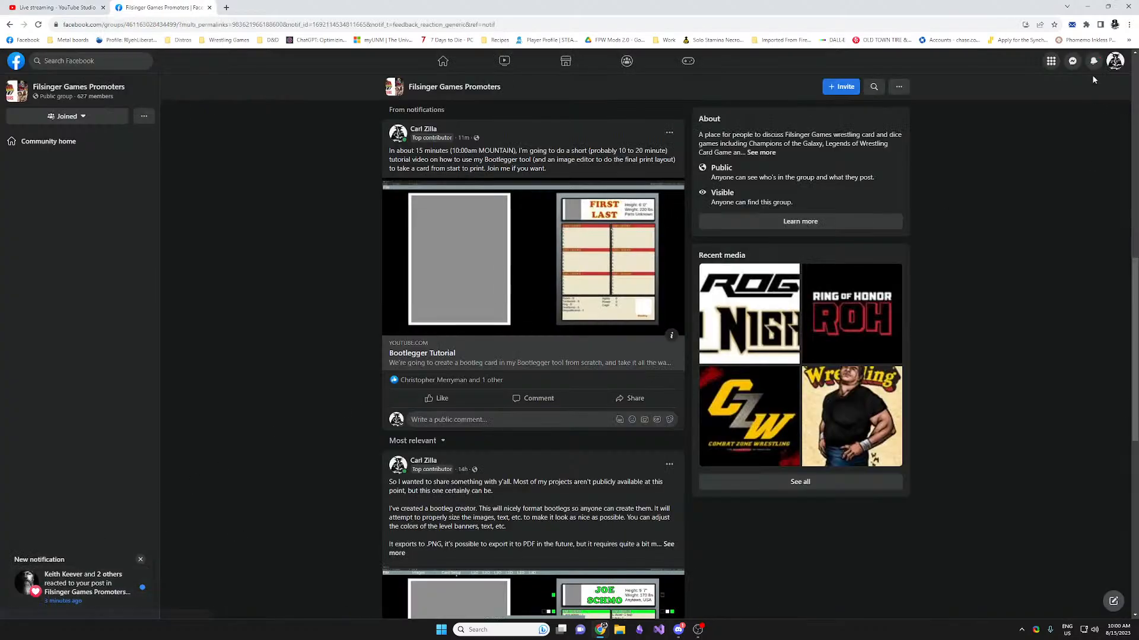
# Minimize the browser and launch Bootlegger from the list of installed apps
pyautogui.click(1107, 6)
pyautogui.click(954, 170)
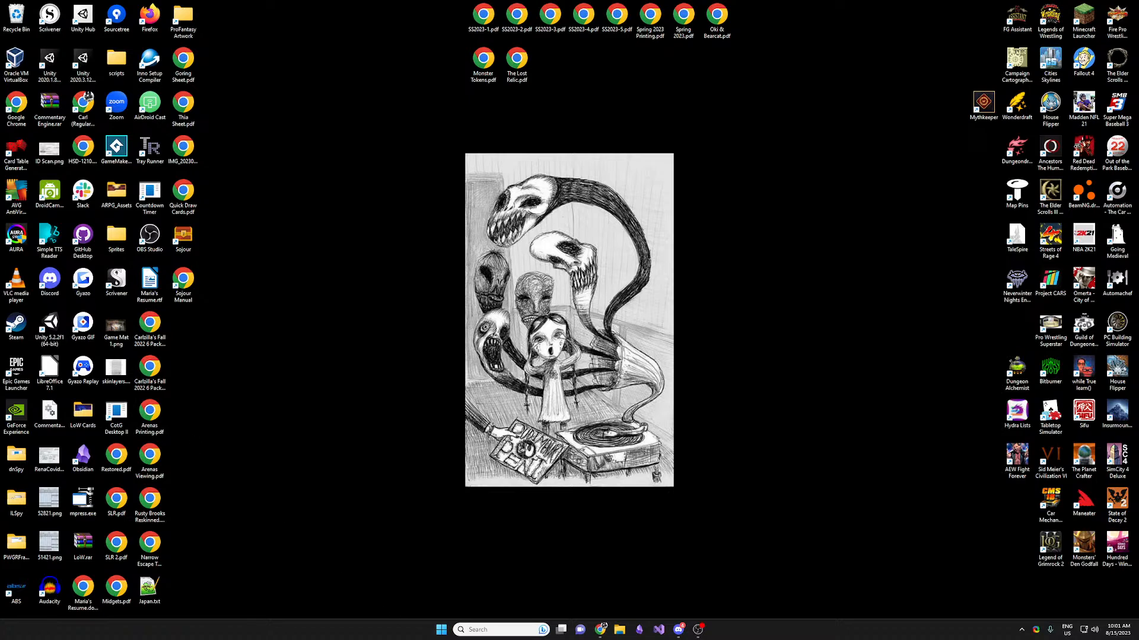
pyautogui.click(441, 630)
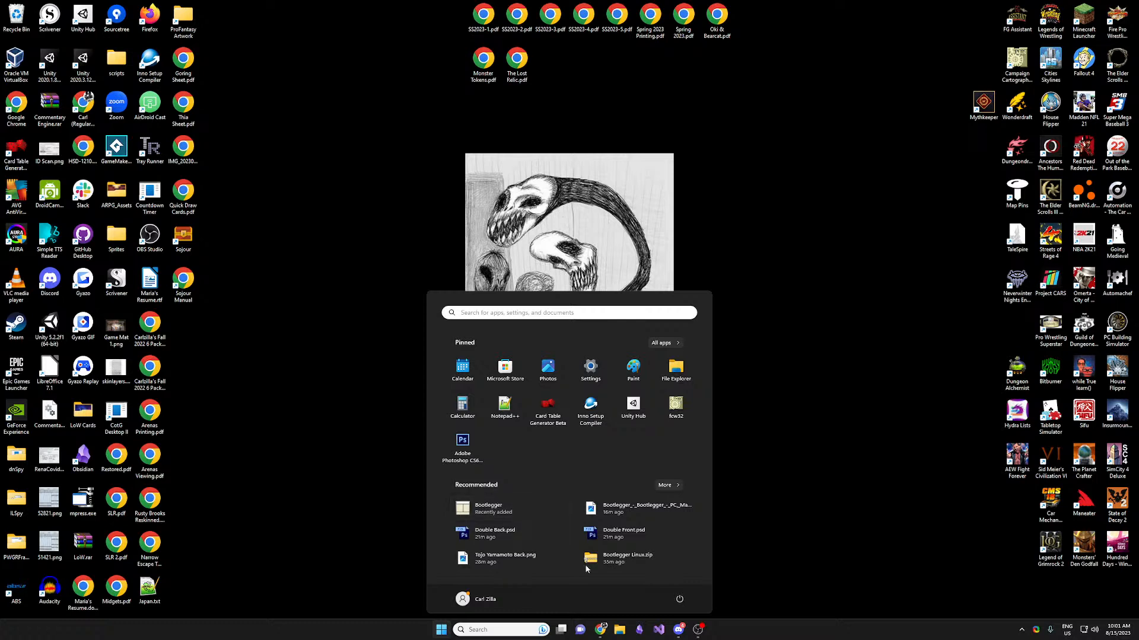
pyautogui.click(665, 343)
pyautogui.scroll(-2, 534, 432)
pyautogui.scroll(2, 508, 451)
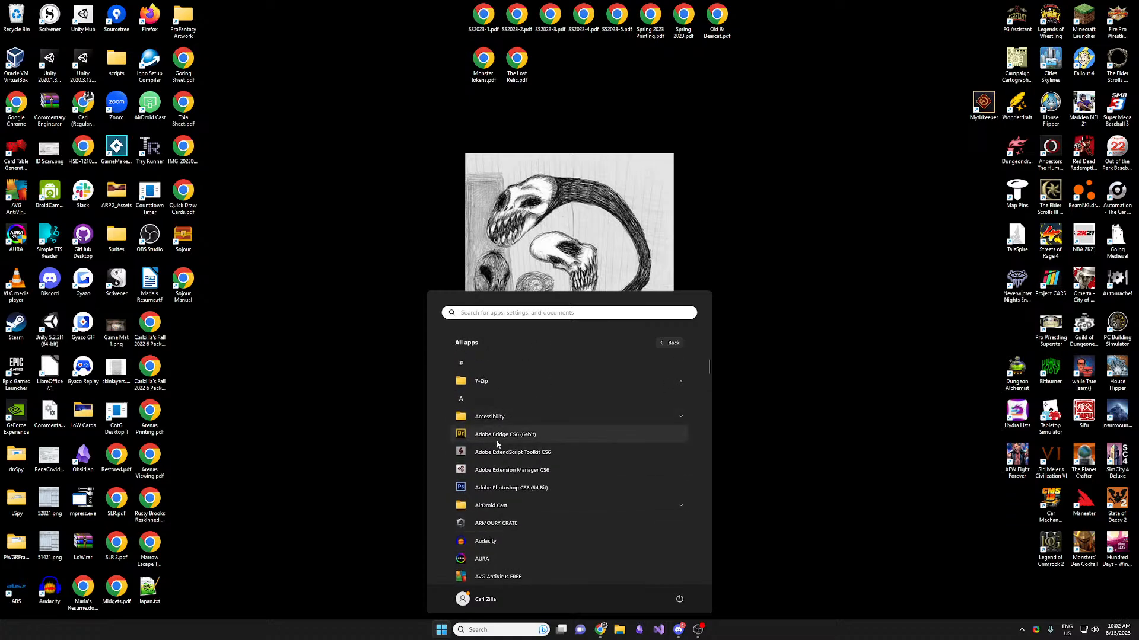
pyautogui.scroll(-3, 496, 468)
pyautogui.click(482, 495)
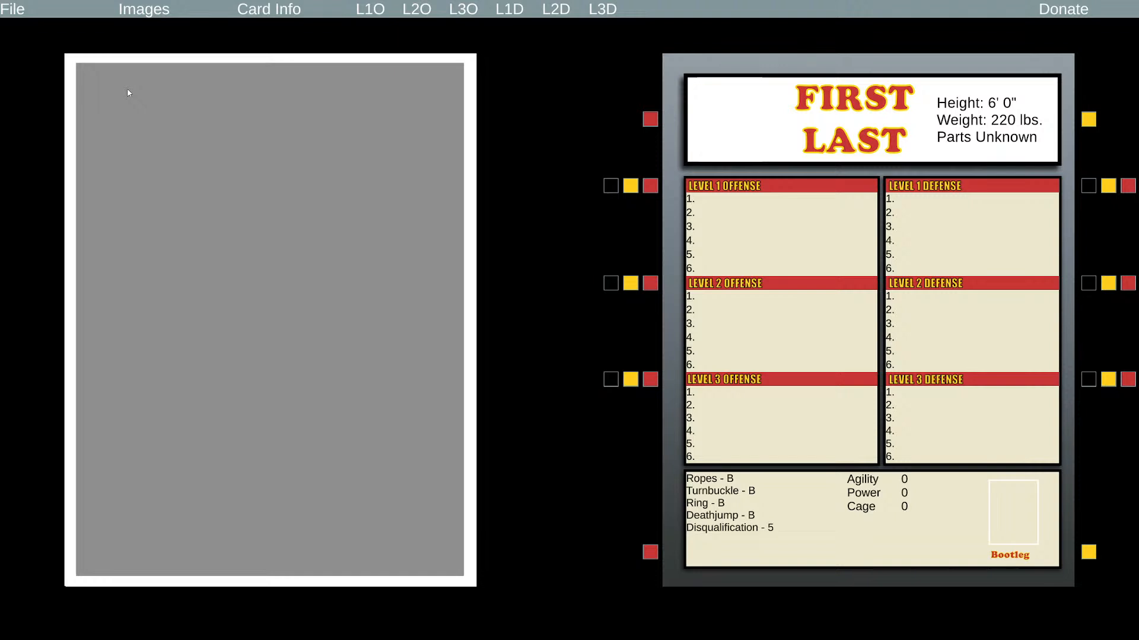
# Load Tojo Yamamoto Front.png from the desktop's LoW Cards\Individual Boots folder as the card's front image
pyautogui.click(141, 6)
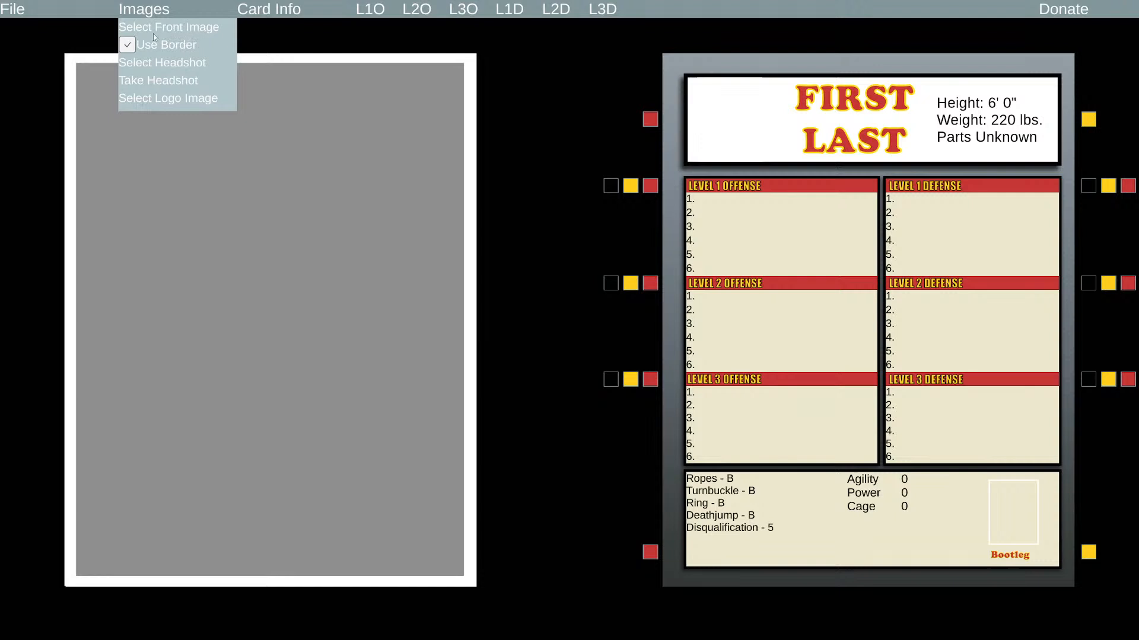
pyautogui.click(168, 28)
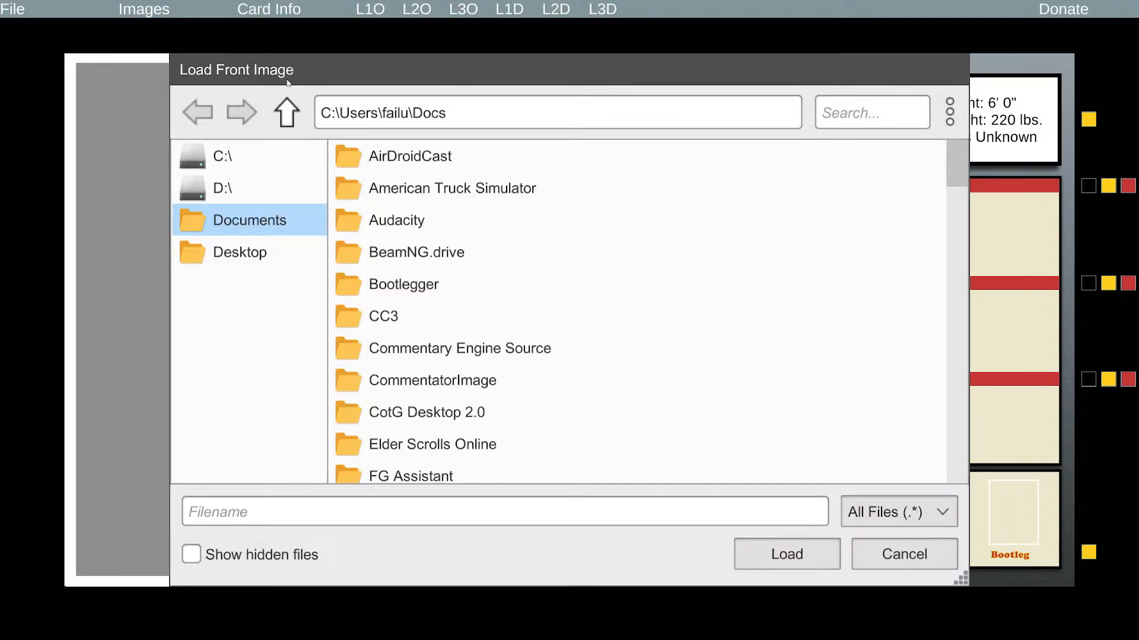
pyautogui.click(232, 253)
pyautogui.doubleClick(406, 254)
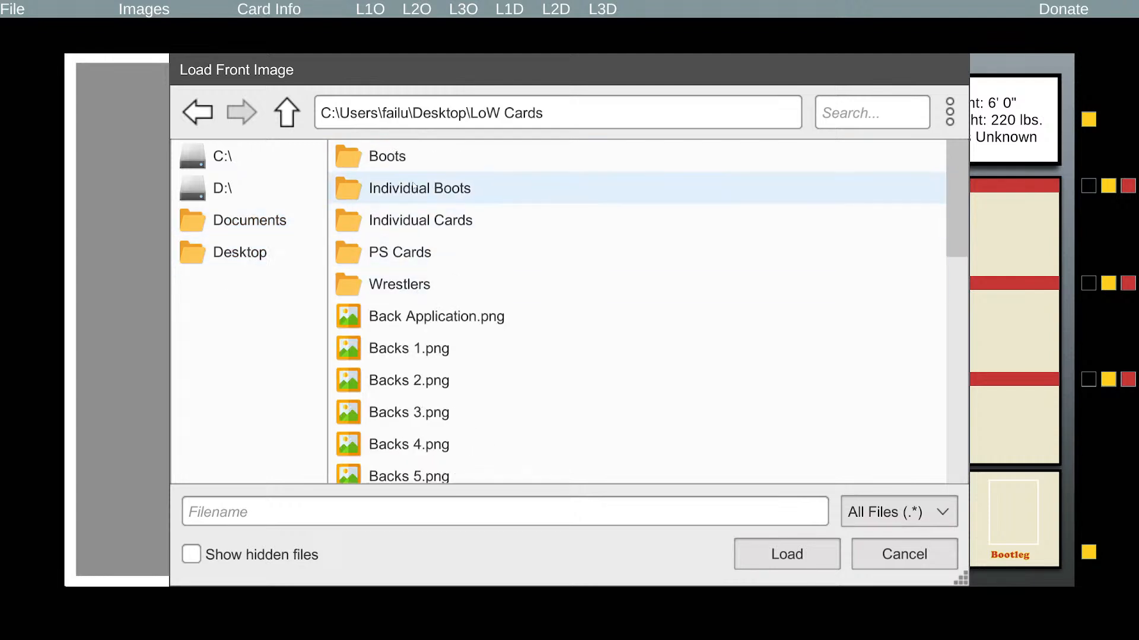
pyautogui.doubleClick(413, 187)
pyautogui.moveTo(951, 153); pyautogui.dragTo(942, 413)
pyautogui.scroll(-8, 941, 421)
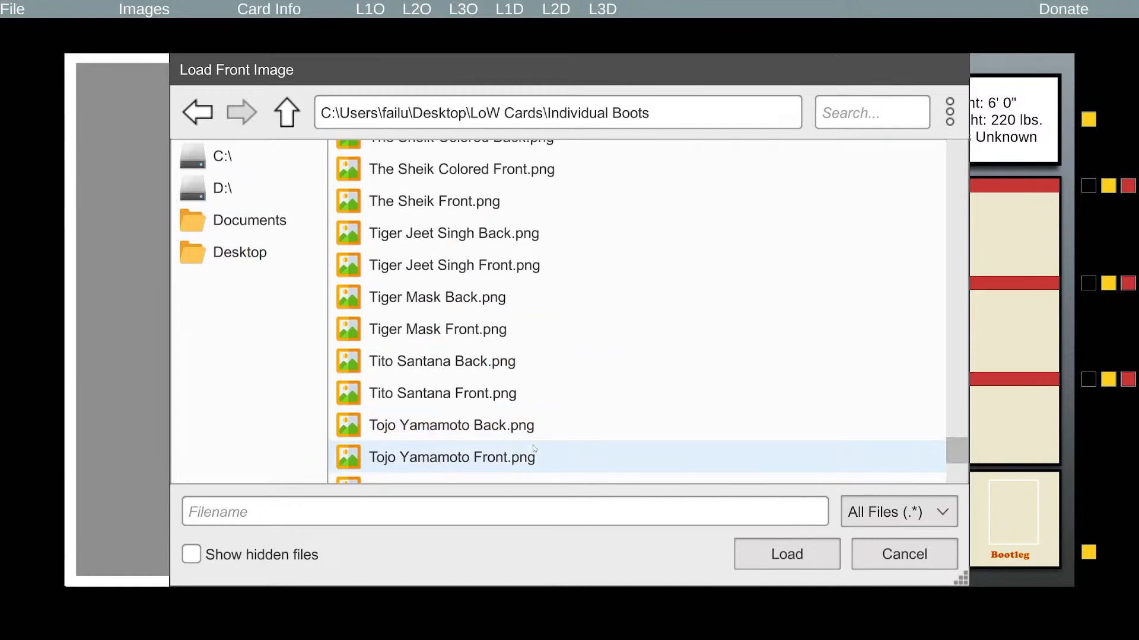
pyautogui.doubleClick(504, 462)
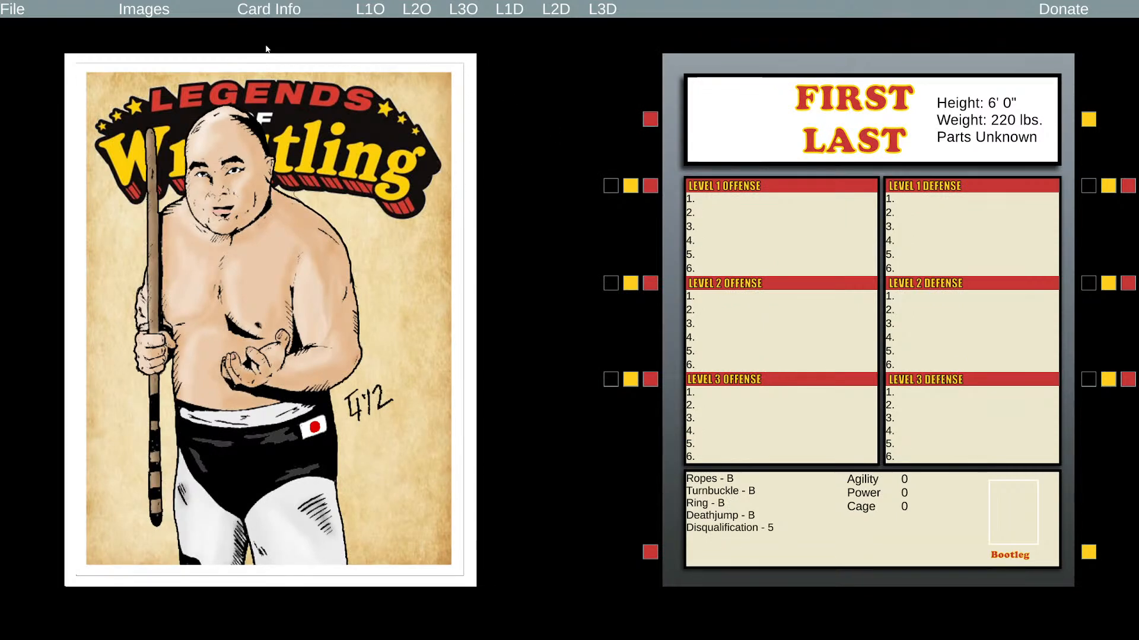
# Turn off the front image's border and load LoW.png from the Documents folder as the card's logo image
pyautogui.click(144, 9)
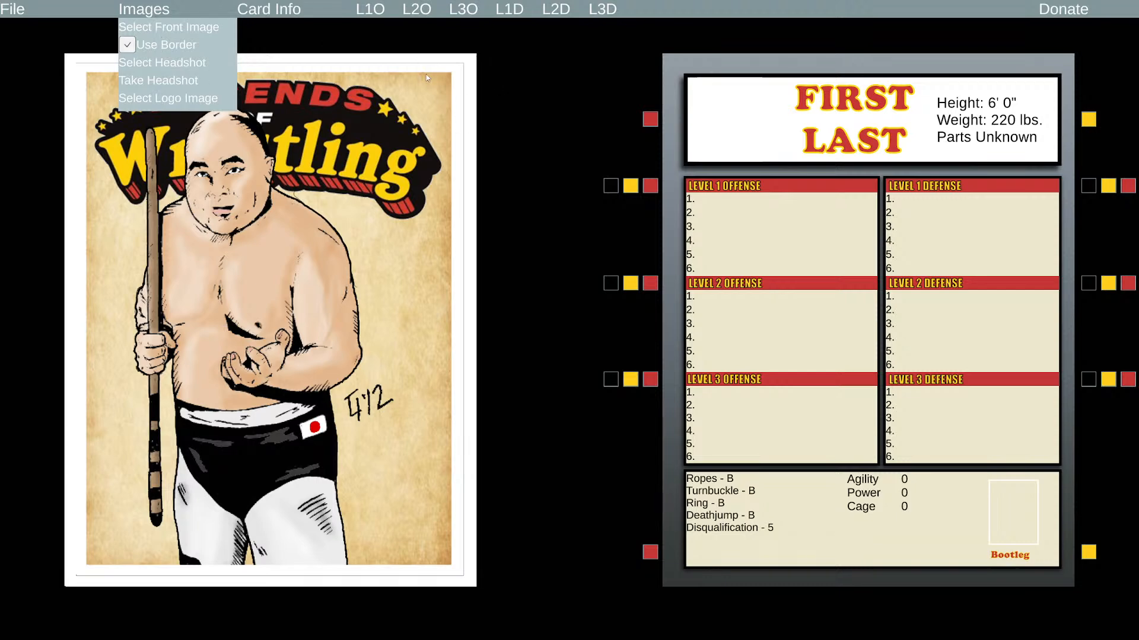
pyautogui.click(148, 46)
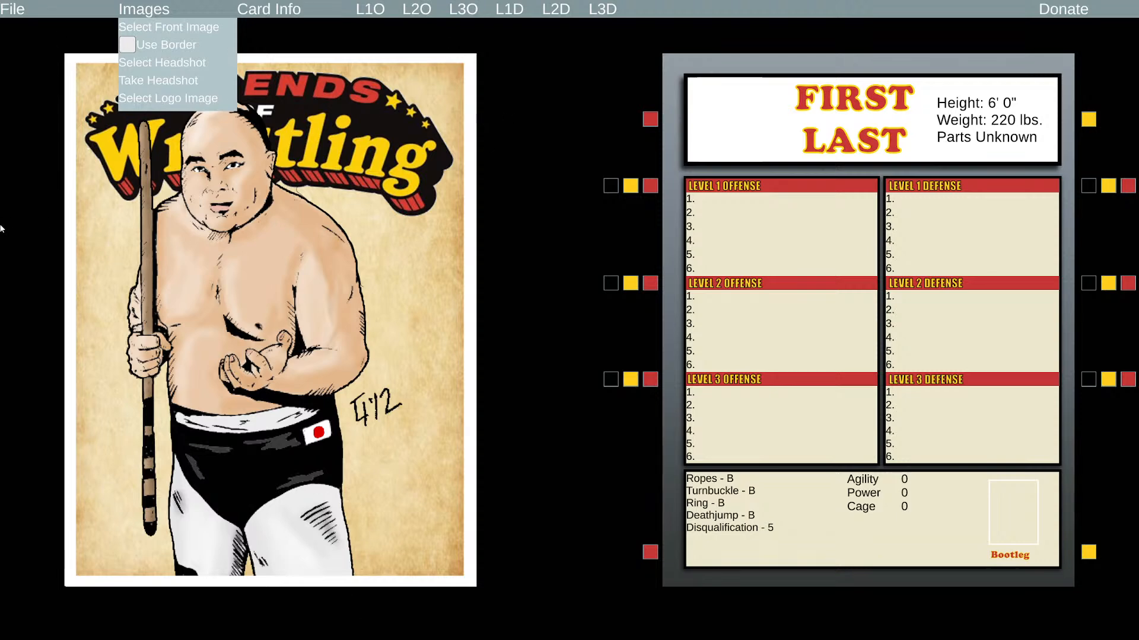
pyautogui.click(189, 100)
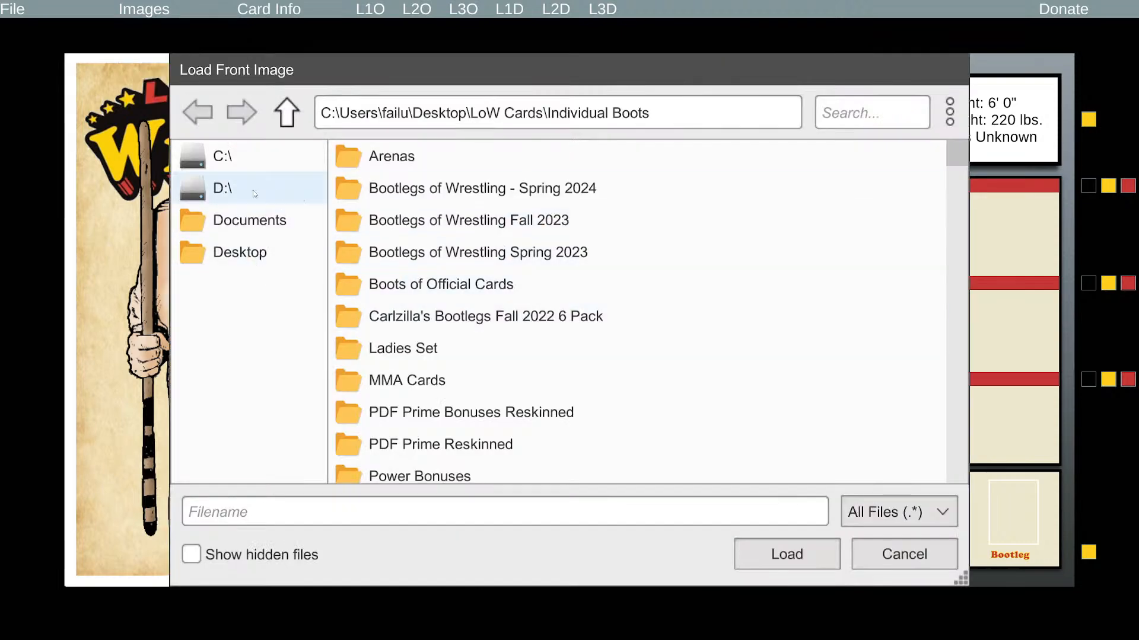
pyautogui.click(217, 221)
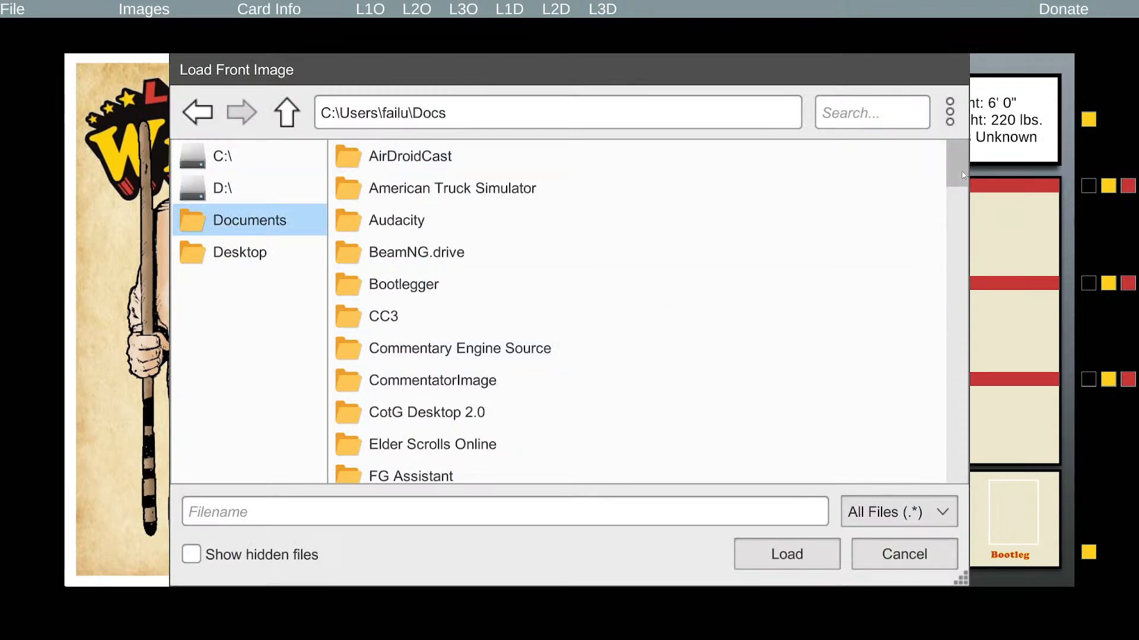
pyautogui.scroll(-12, 930, 330)
pyautogui.scroll(-7, 929, 345)
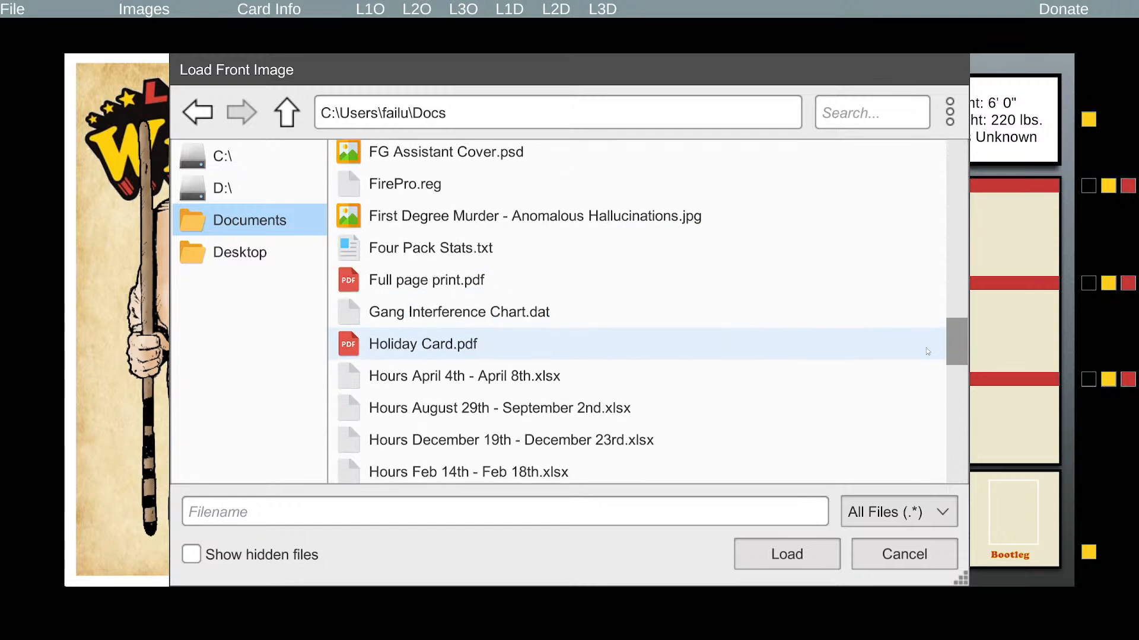
pyautogui.scroll(-6, 921, 402)
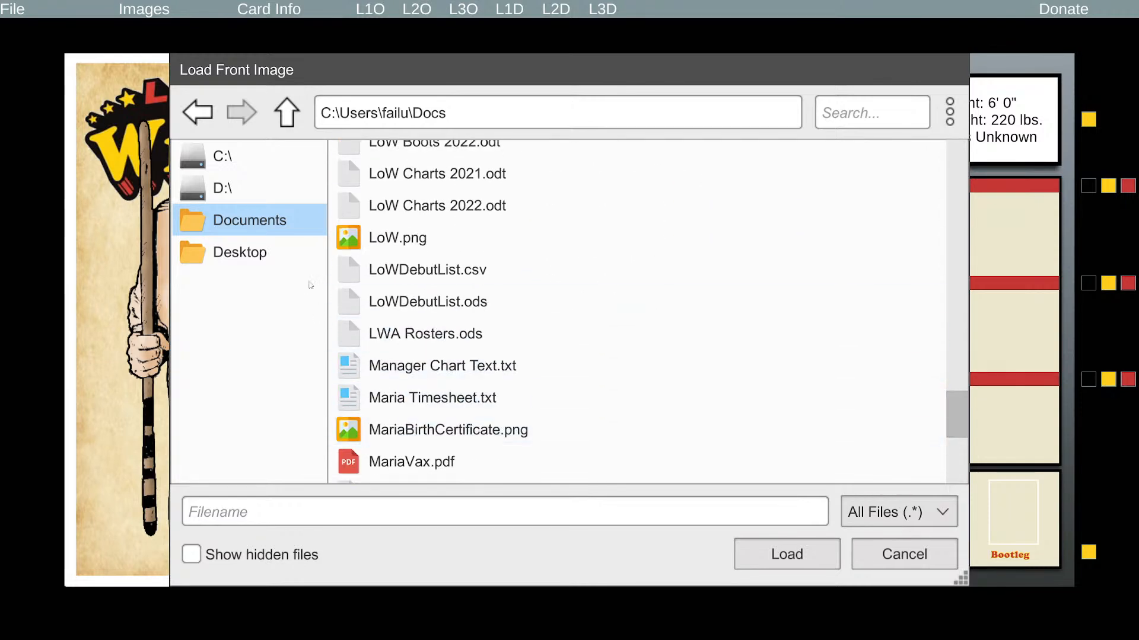
pyautogui.click(409, 240)
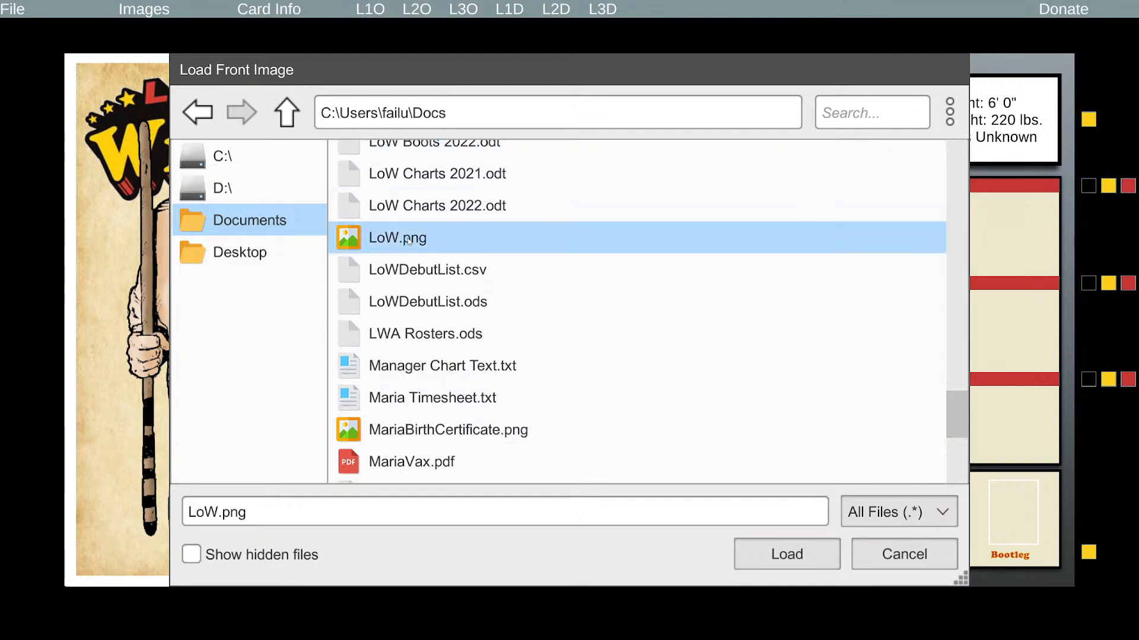
pyautogui.doubleClick(409, 240)
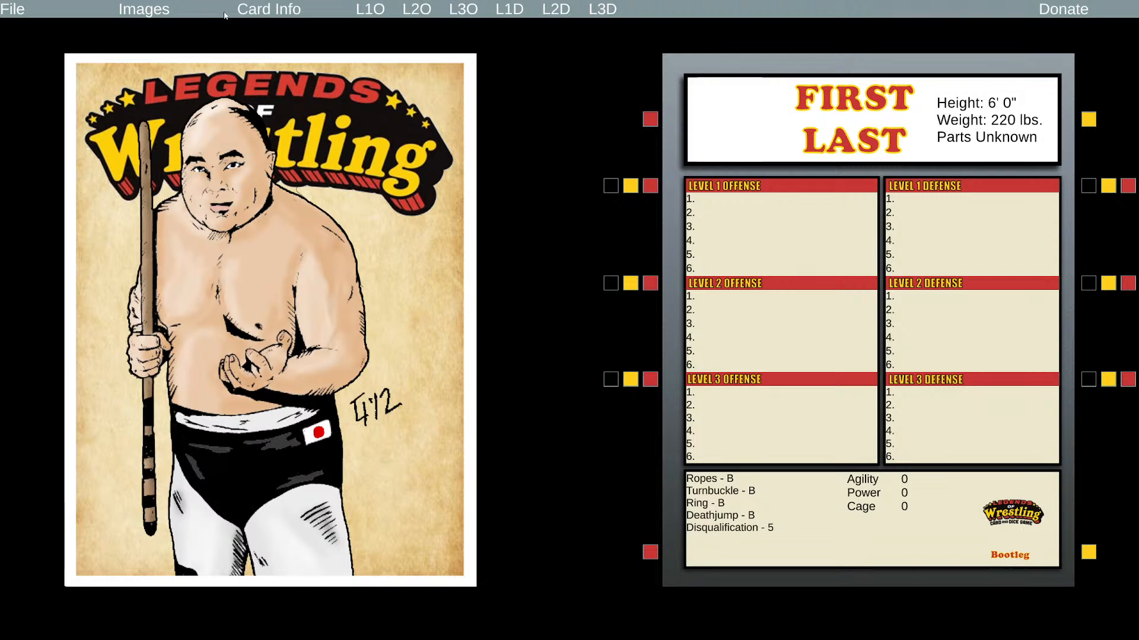
# Start taking a headshot from the front image, enlarging the capture frame one size and positioning it over the wrestler's head
pyautogui.click(139, 17)
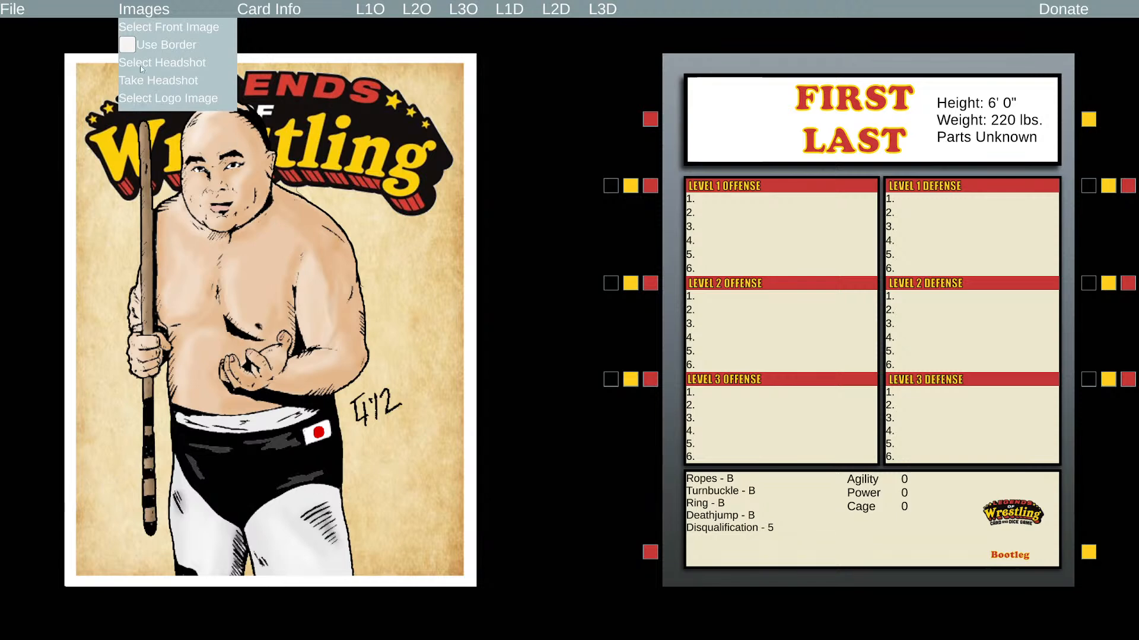
pyautogui.click(183, 81)
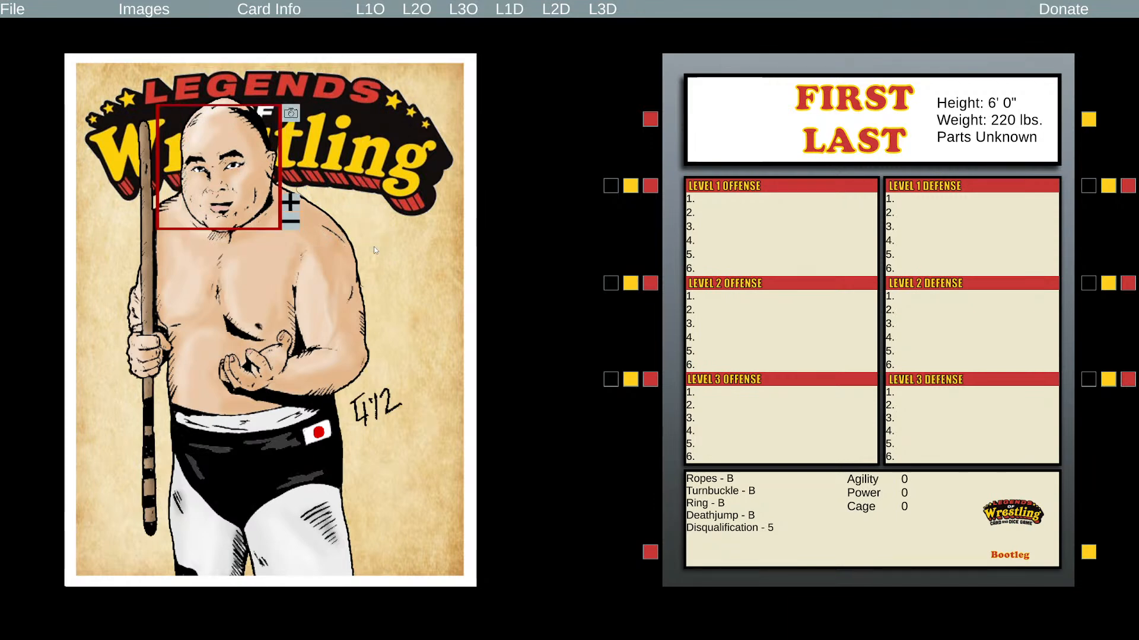
pyautogui.click(296, 207)
pyautogui.moveTo(294, 137); pyautogui.dragTo(252, 160)
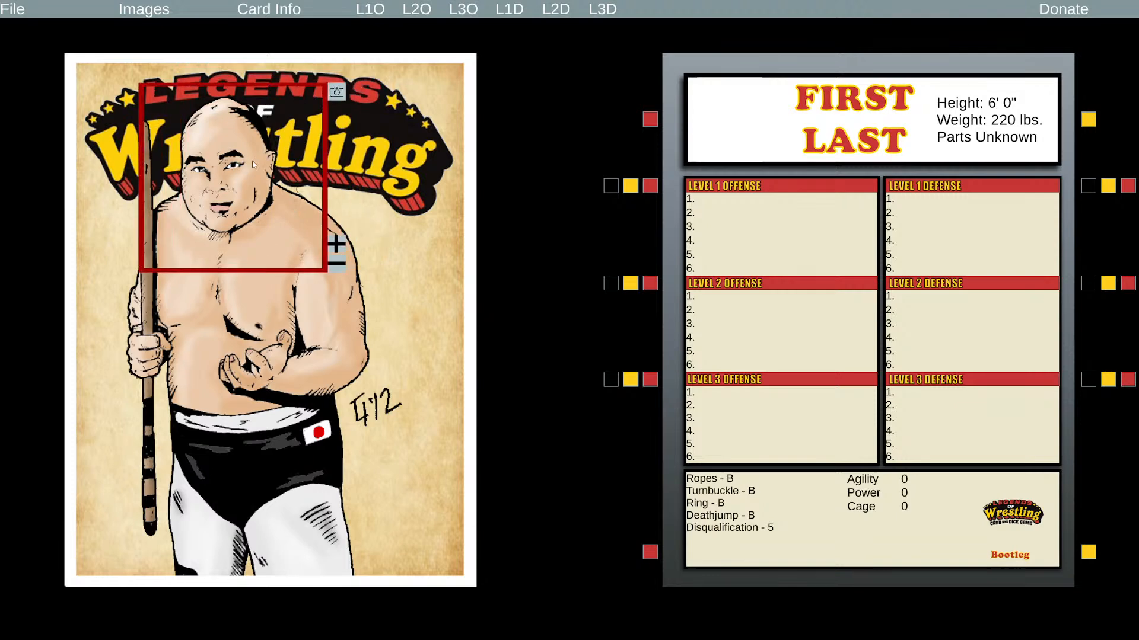
# Try larger headshot frames up to the card's full width, move the frame around, and shrink it back around the head
pyautogui.click(336, 243)
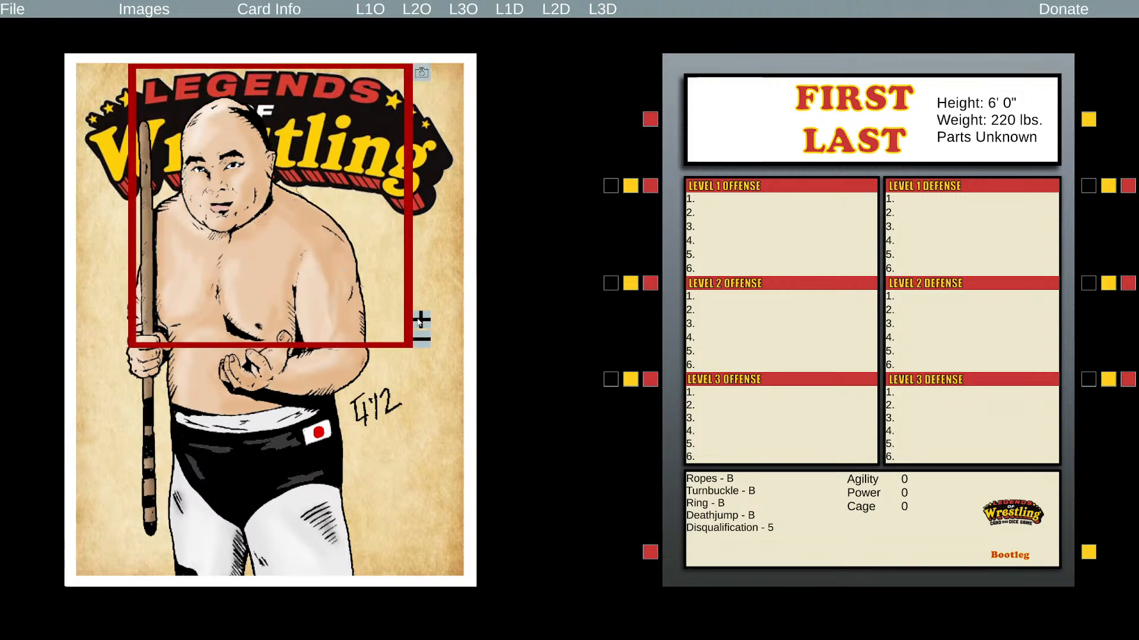
pyautogui.click(420, 321)
pyautogui.moveTo(318, 207); pyautogui.dragTo(318, 164)
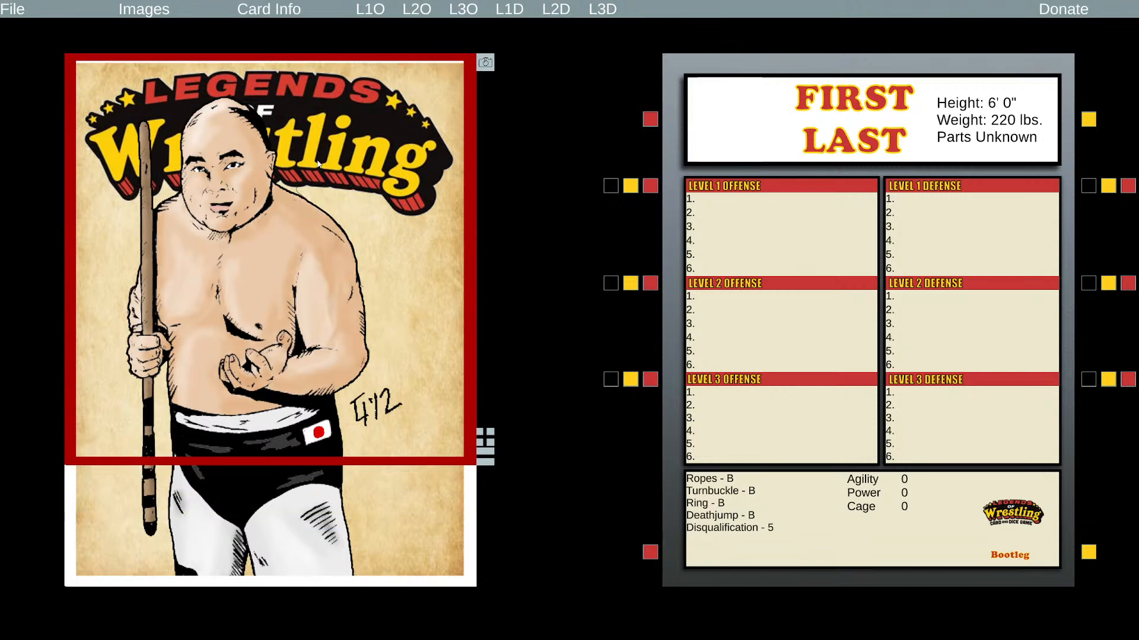
pyautogui.moveTo(320, 237); pyautogui.dragTo(320, 261)
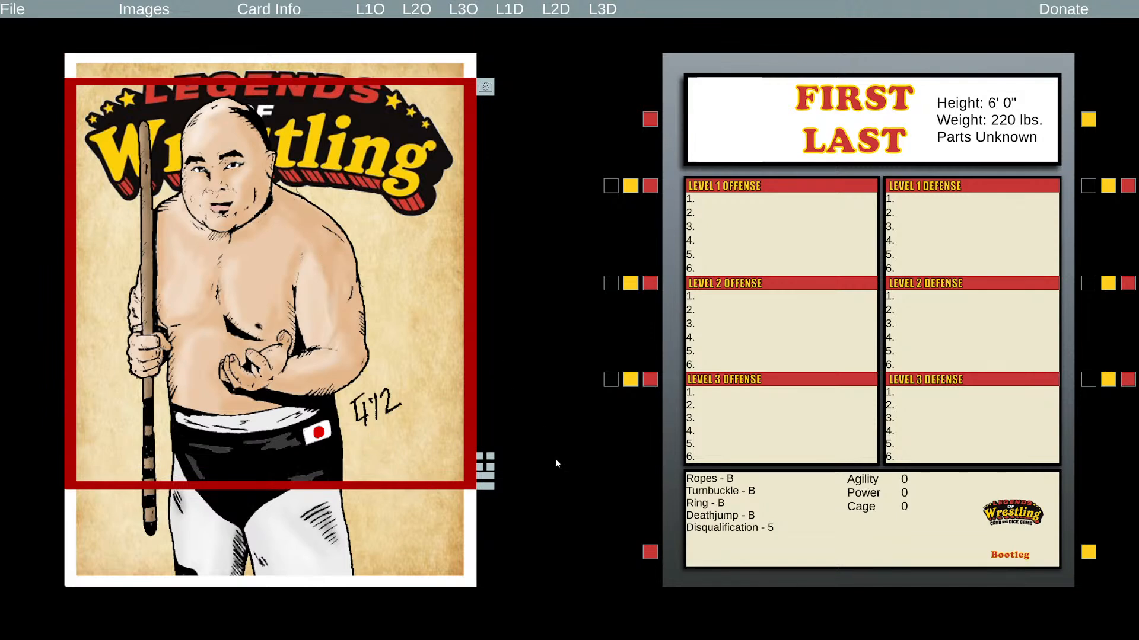
pyautogui.click(489, 486)
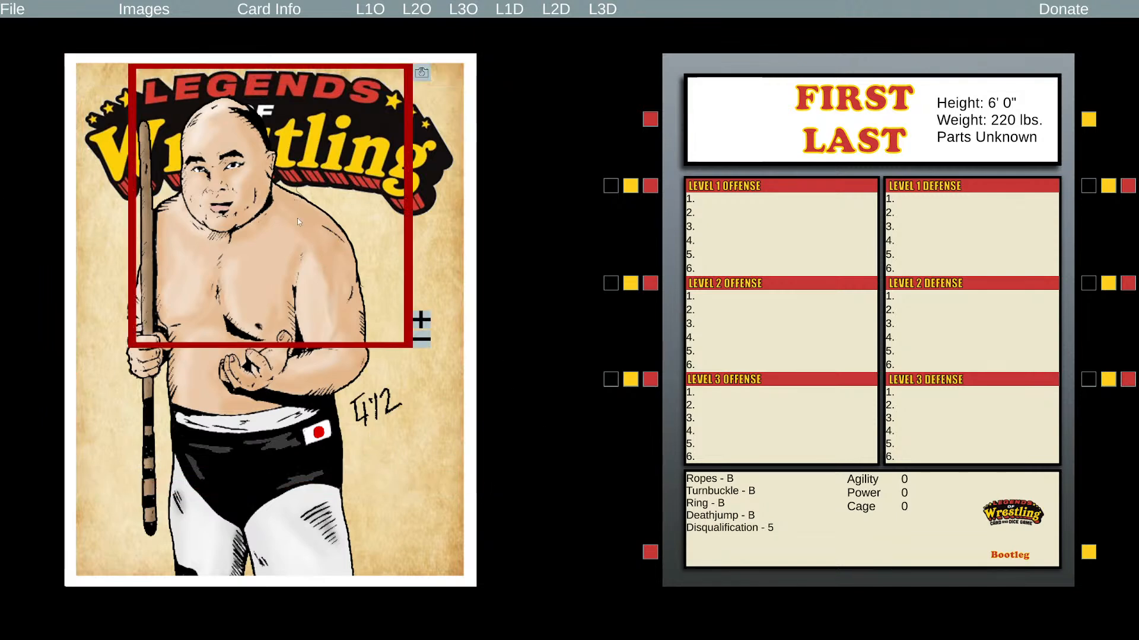
pyautogui.click(422, 340)
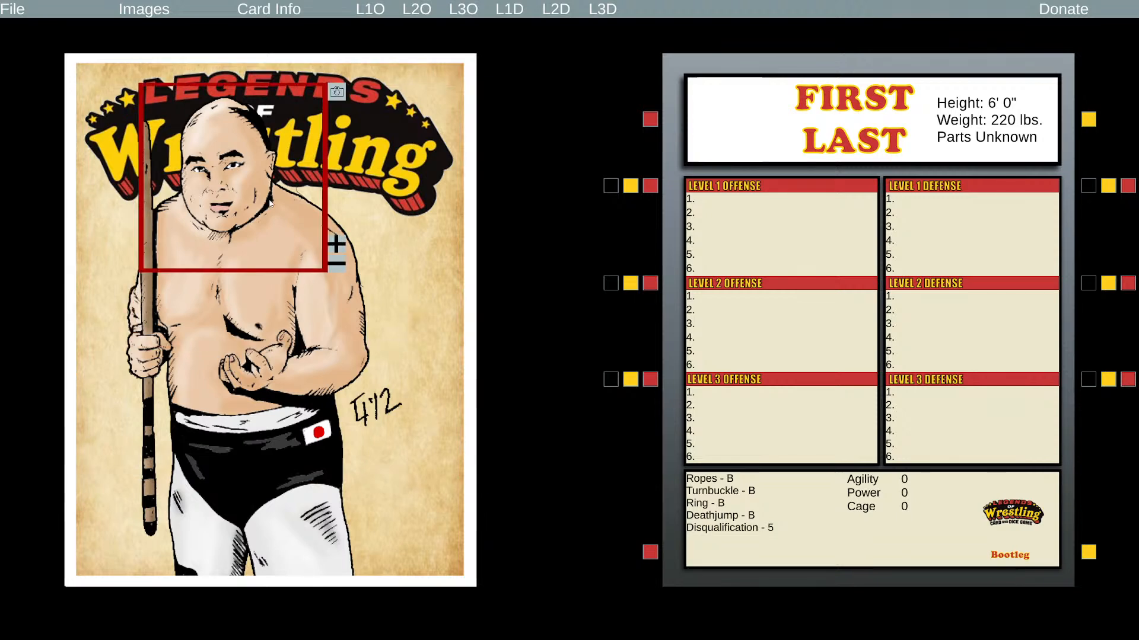
# Reposition the capture frame to include the wrestler's head and the top of his stick, and take the headshot
pyautogui.click(338, 264)
pyautogui.moveTo(210, 172)
pyautogui.mouseDown()
pyautogui.moveTo(232, 166)
pyautogui.moveTo(196, 187)
pyautogui.mouseUp()
pyautogui.click(305, 204)
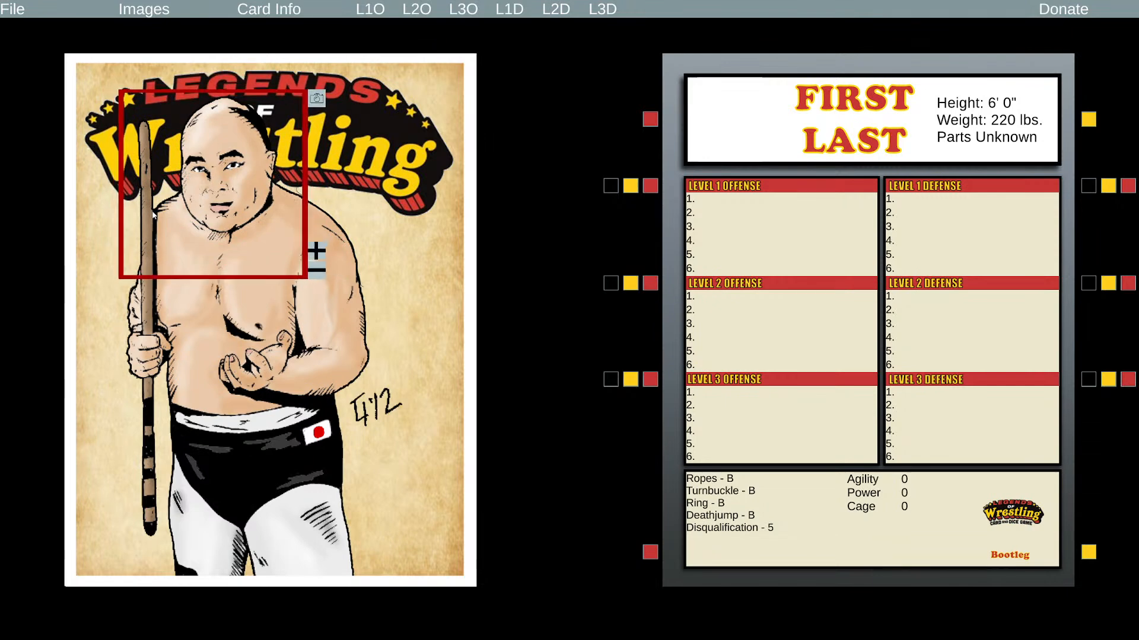
pyautogui.click(317, 99)
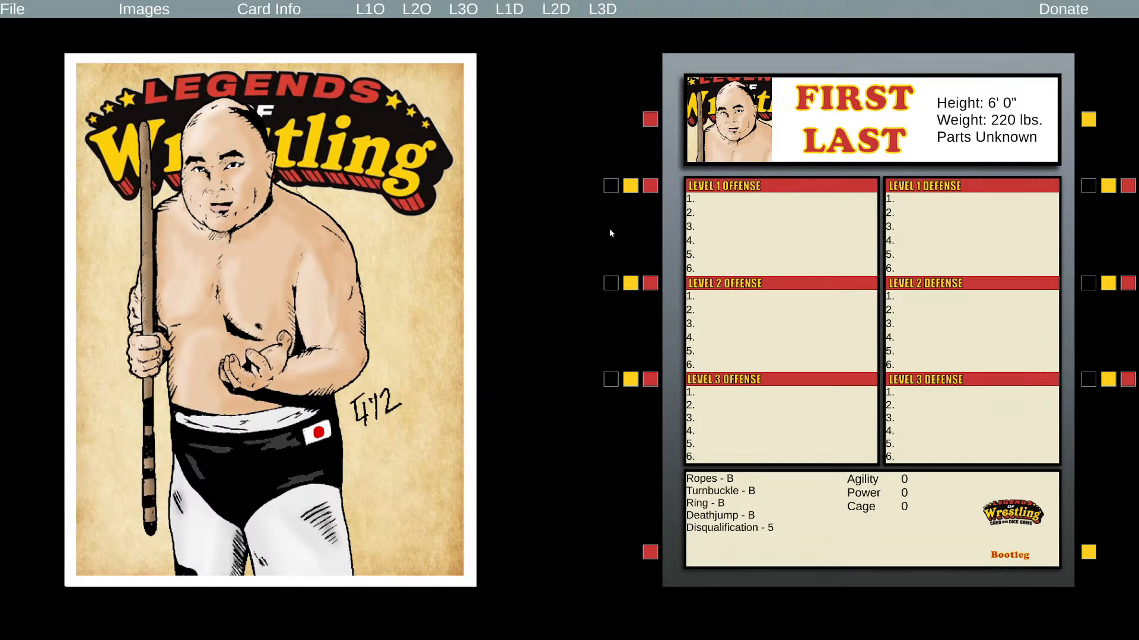
# Open the Level 1 Offense banner colour for editing, mix the red #E20000 and save it as a swatch
pyautogui.click(651, 188)
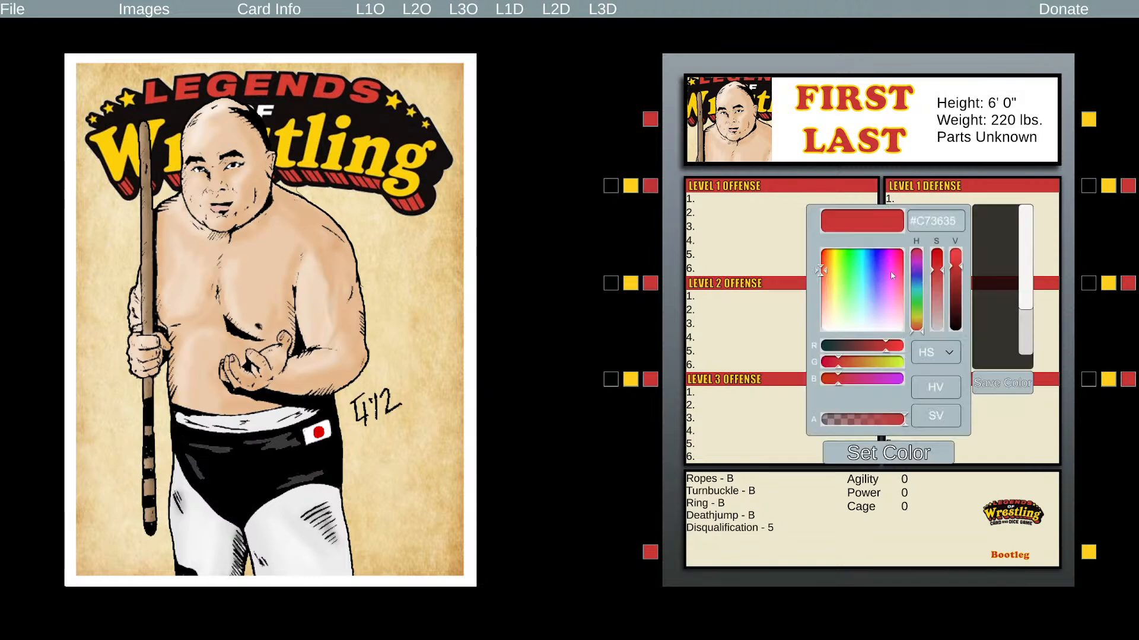
pyautogui.moveTo(960, 258); pyautogui.dragTo(961, 233)
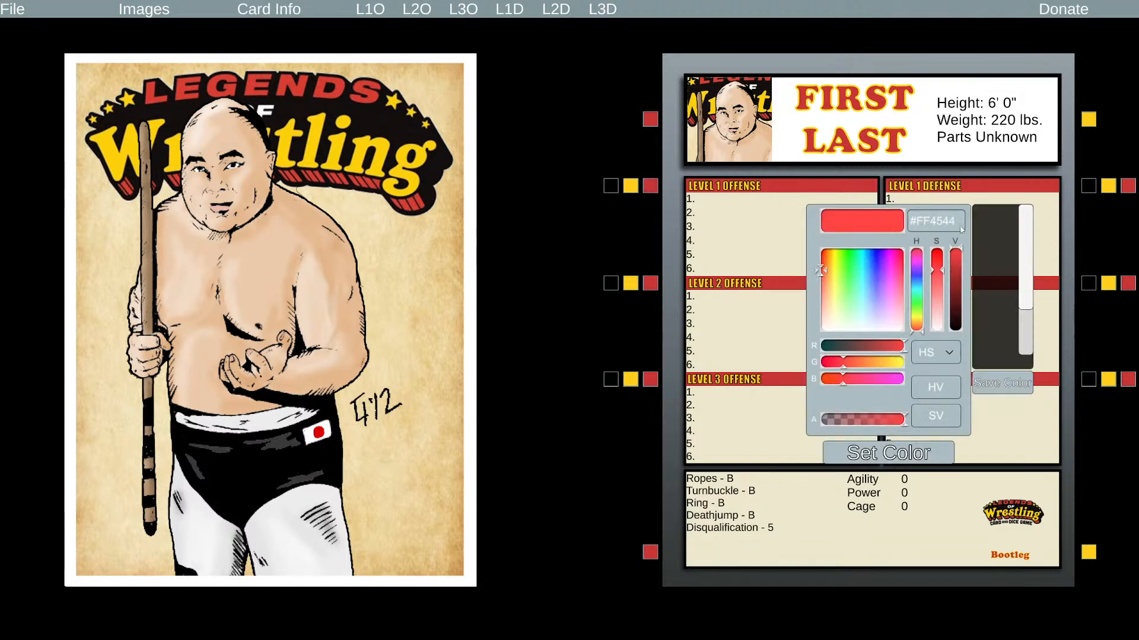
pyautogui.moveTo(822, 255); pyautogui.dragTo(795, 230)
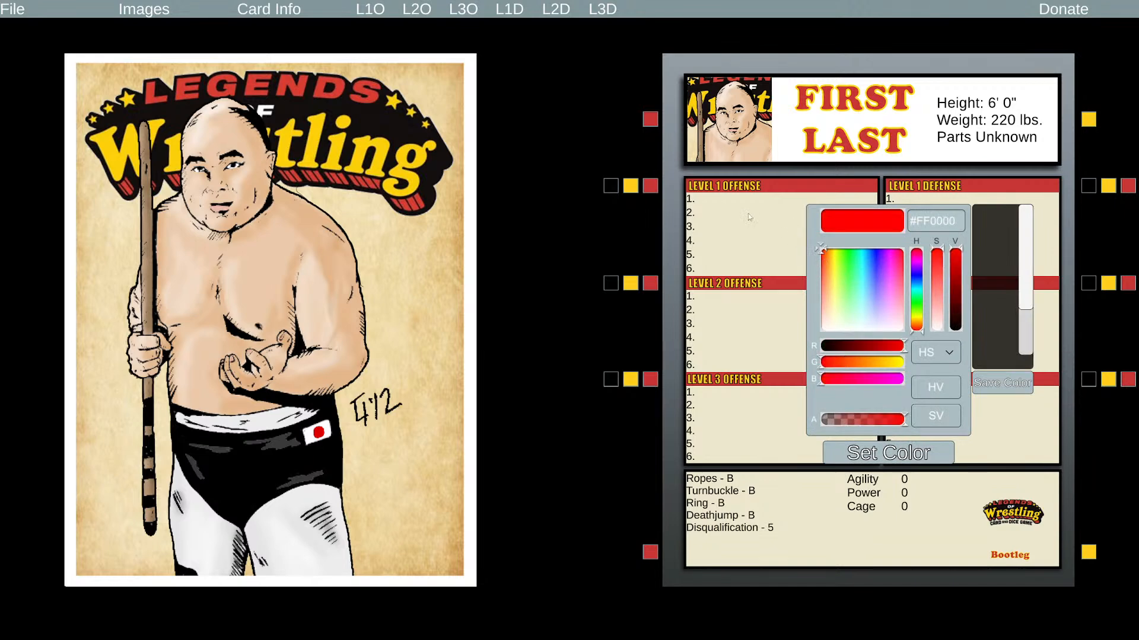
pyautogui.moveTo(960, 254); pyautogui.dragTo(958, 258)
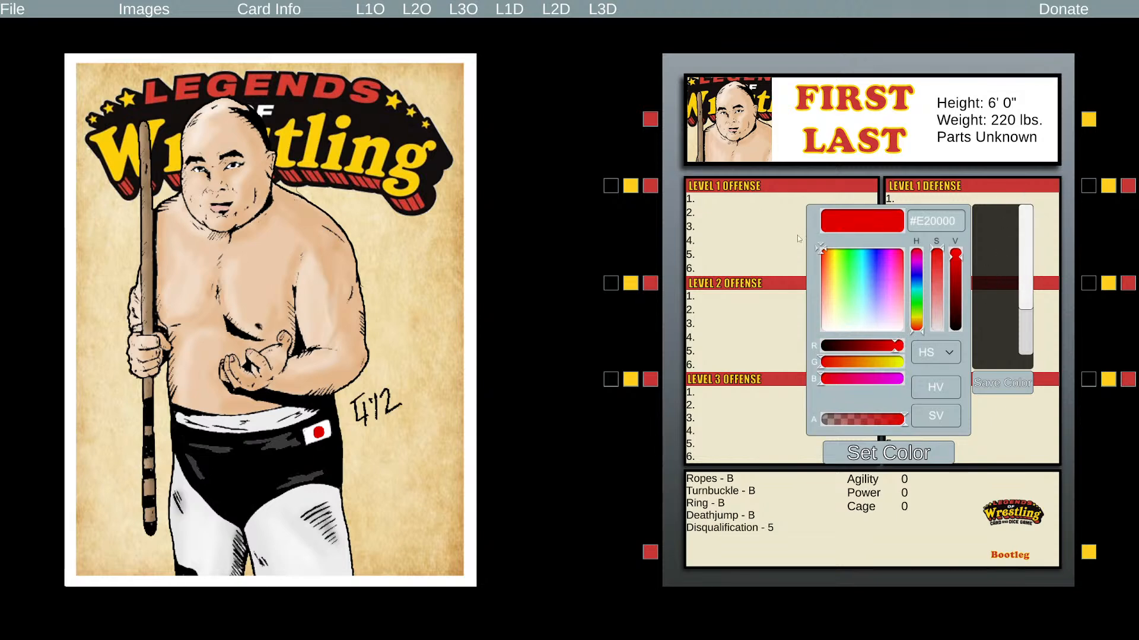
pyautogui.click(1010, 391)
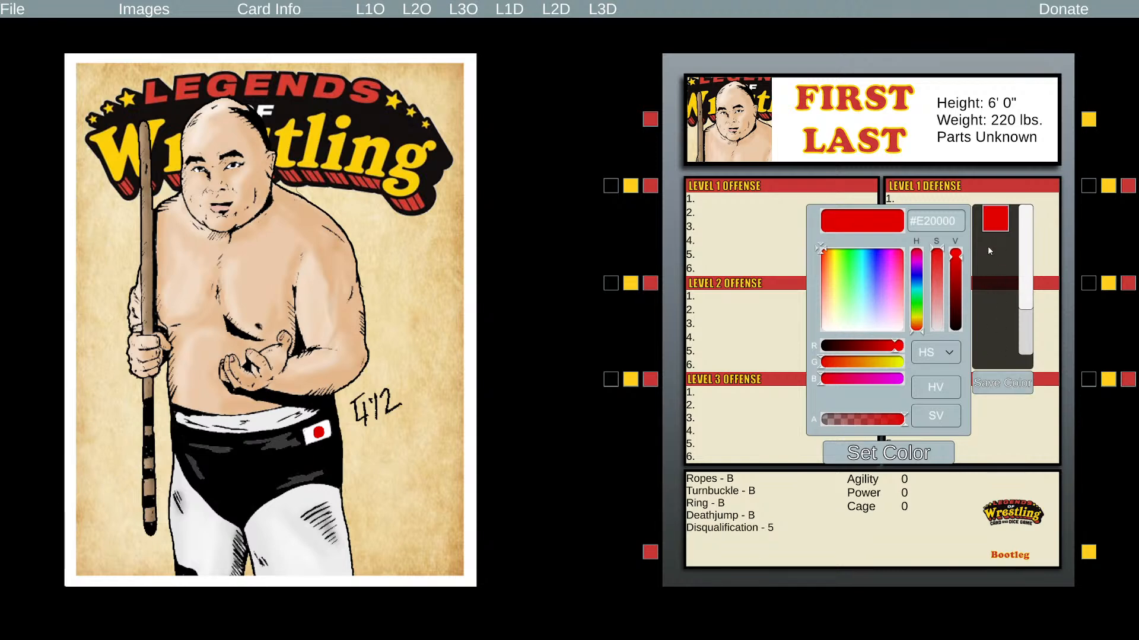
# Change the picker colour to white #FFFFFF and save it as a second swatch
pyautogui.moveTo(902, 305); pyautogui.dragTo(785, 367)
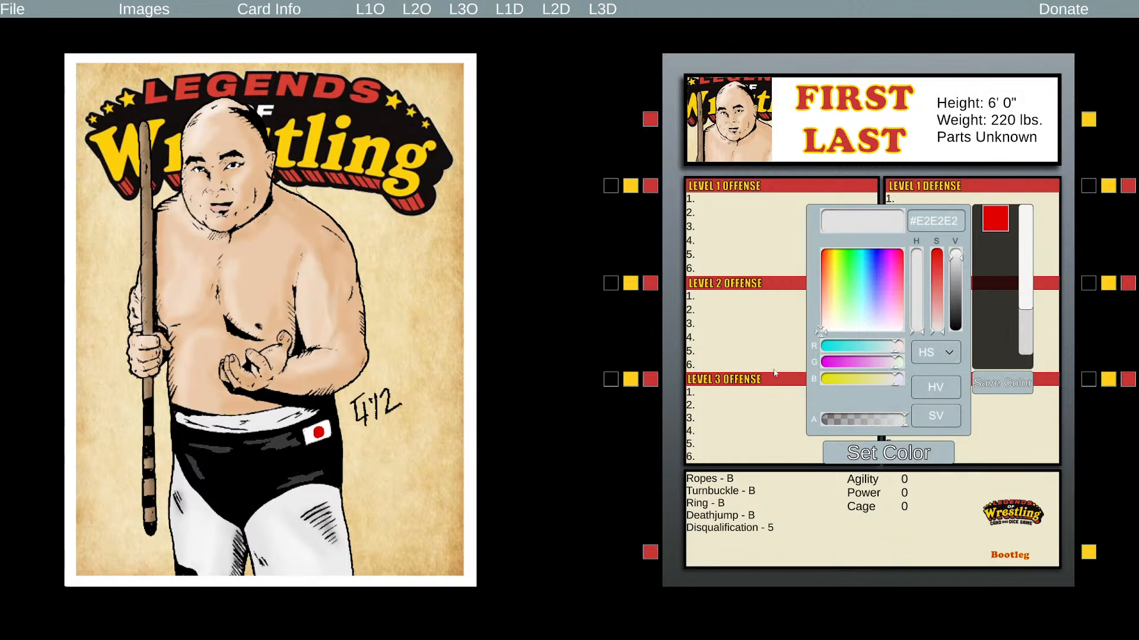
pyautogui.moveTo(961, 257); pyautogui.dragTo(962, 238)
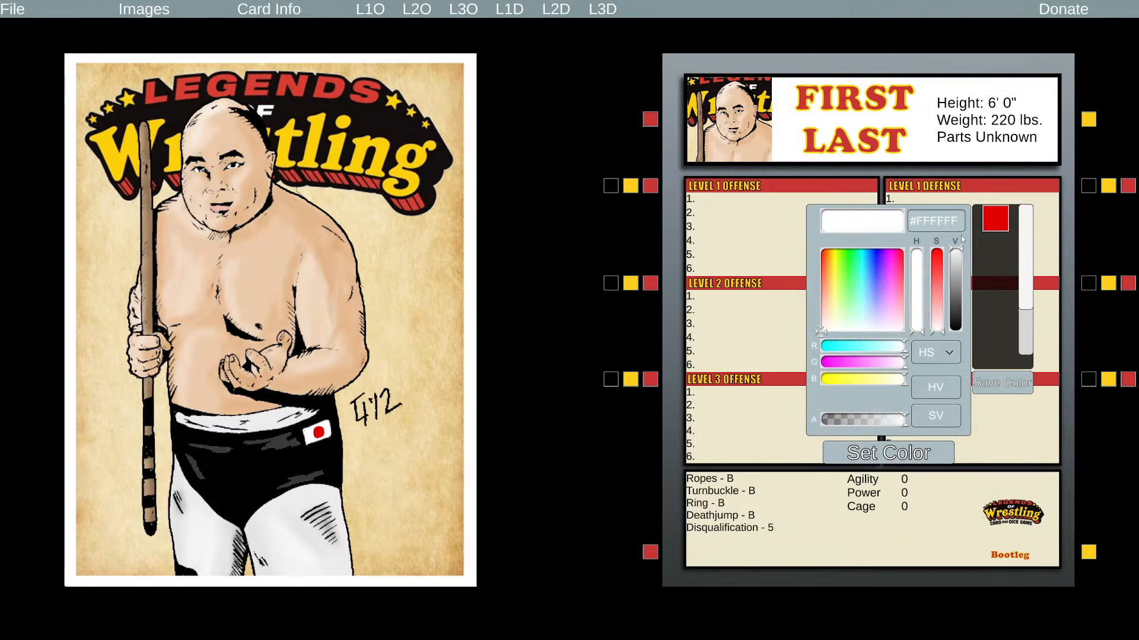
pyautogui.click(1012, 382)
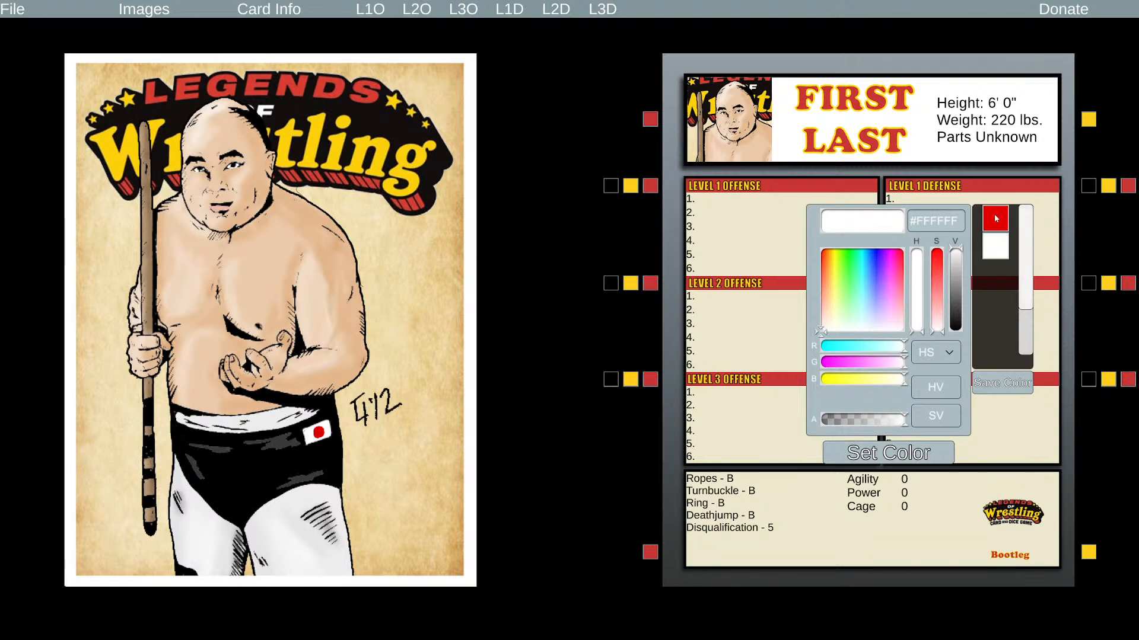
# Set the Level 1 Offense banner to the saved red #E20000 and its heading text to the saved white #FFFFFF
pyautogui.click(997, 226)
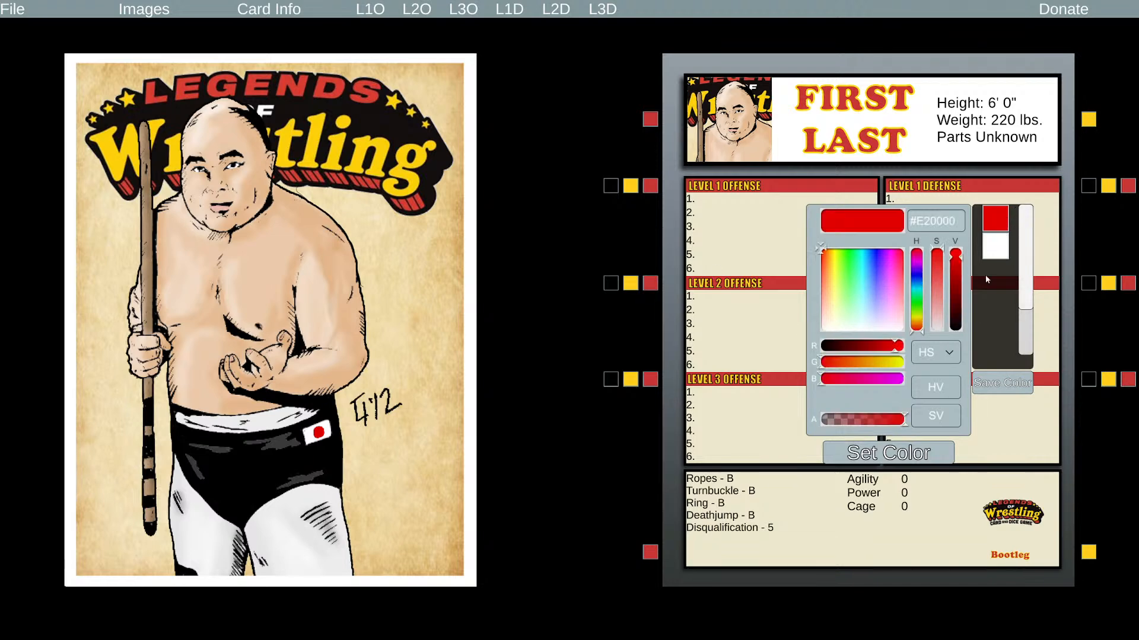
pyautogui.click(929, 463)
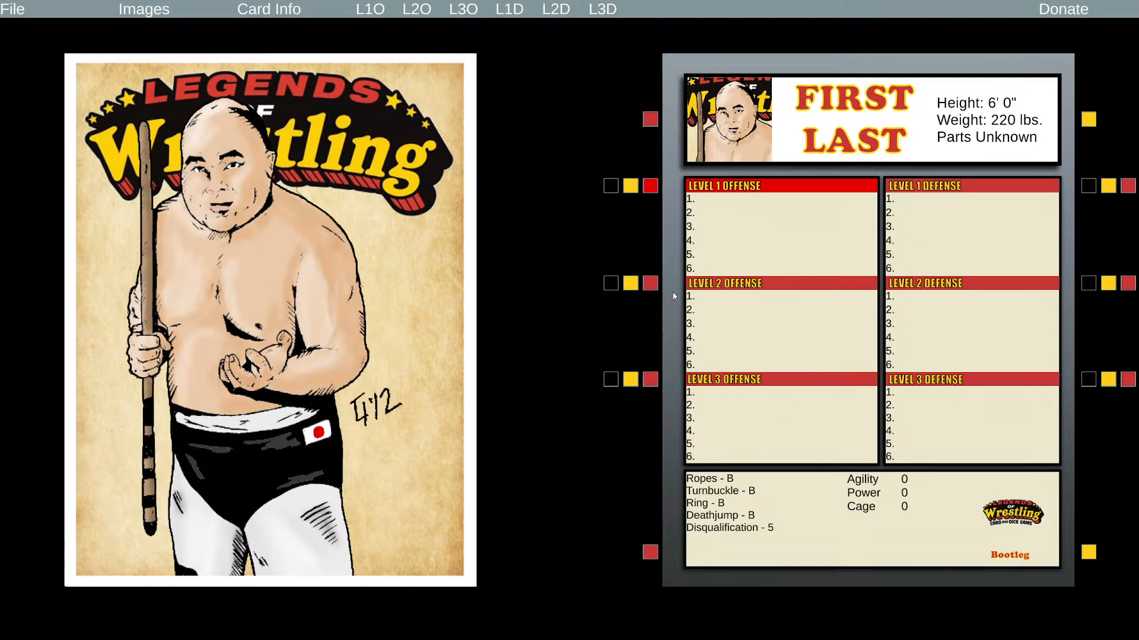
pyautogui.click(634, 187)
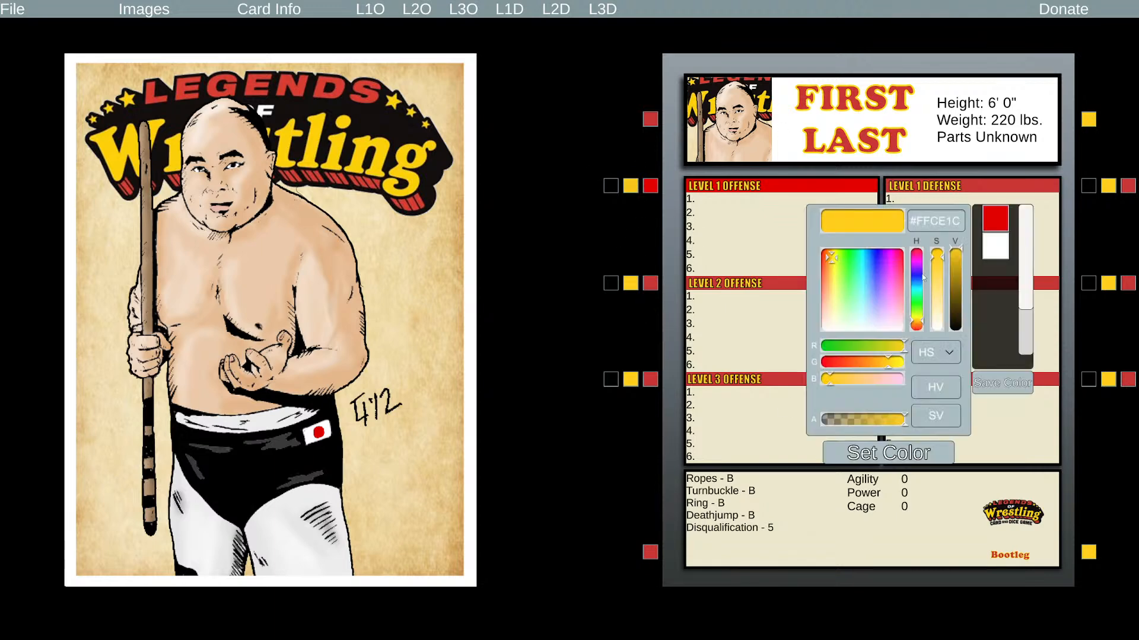
pyautogui.click(1001, 254)
pyautogui.click(888, 453)
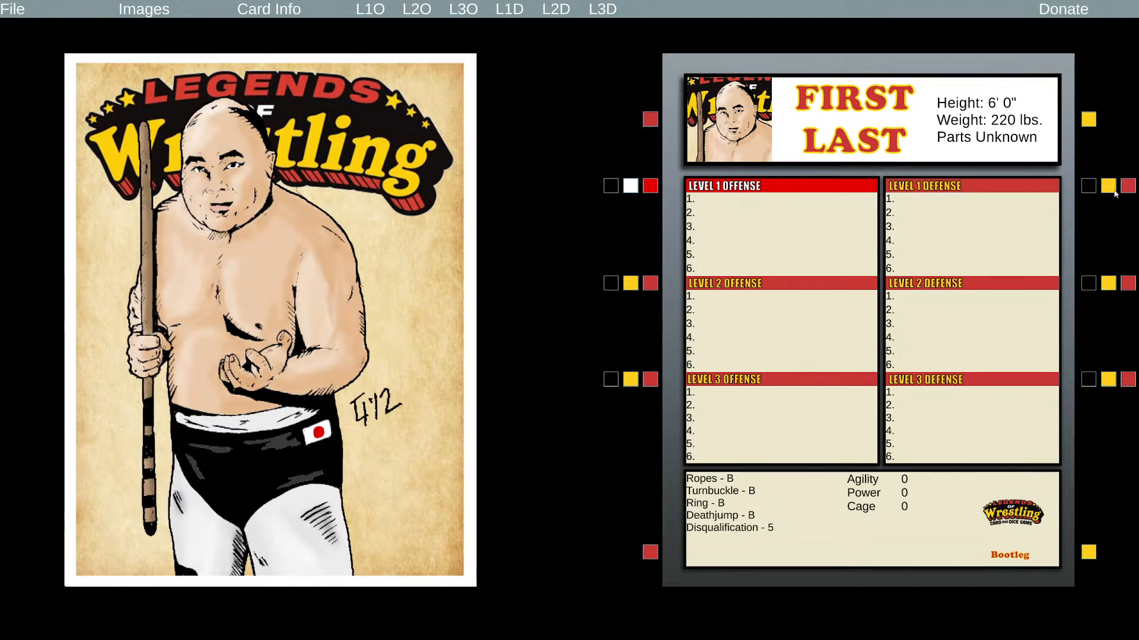
# Set the Level 1 Defense banner to the saved red #E20000 and its heading text to white #FFFFFF
pyautogui.click(1128, 186)
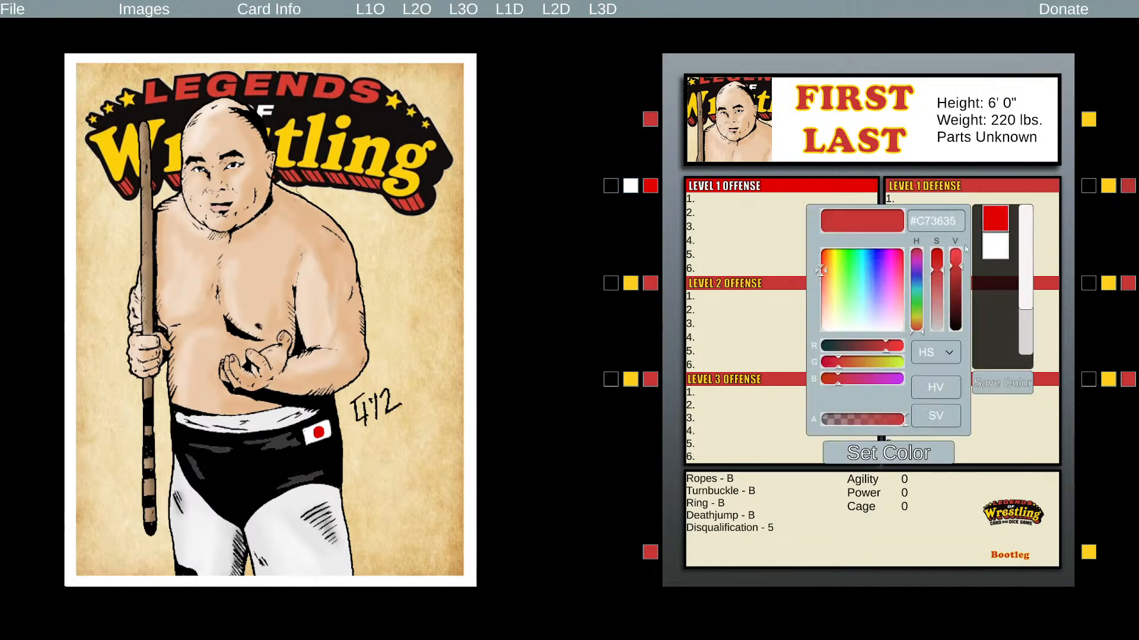
pyautogui.click(995, 220)
pyautogui.click(889, 453)
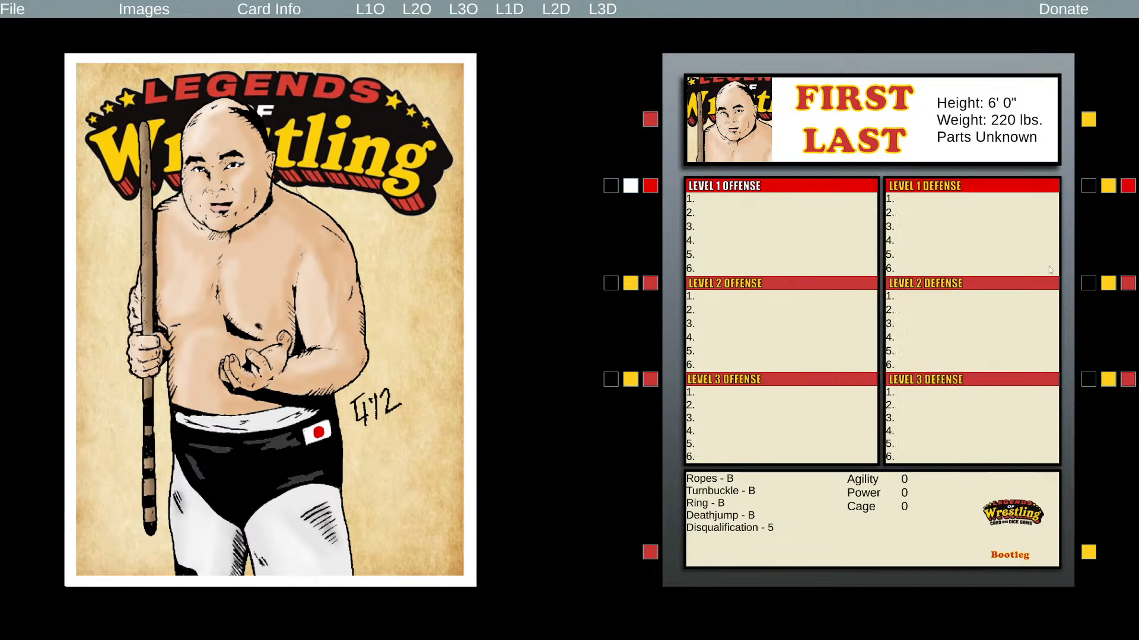
pyautogui.click(1109, 186)
pyautogui.click(996, 248)
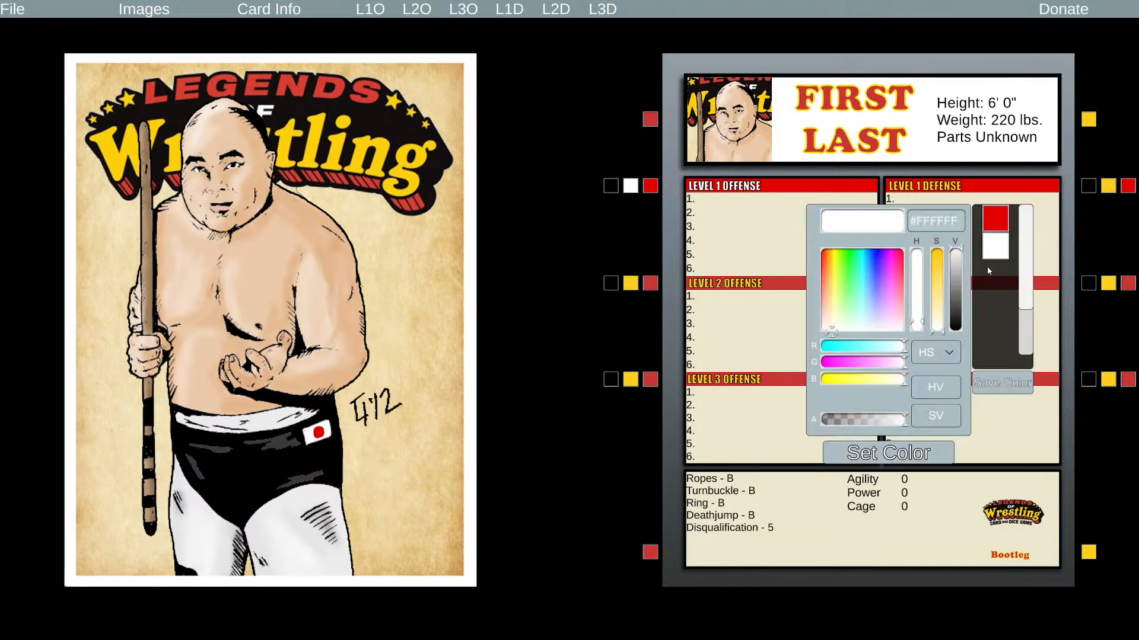
pyautogui.click(889, 453)
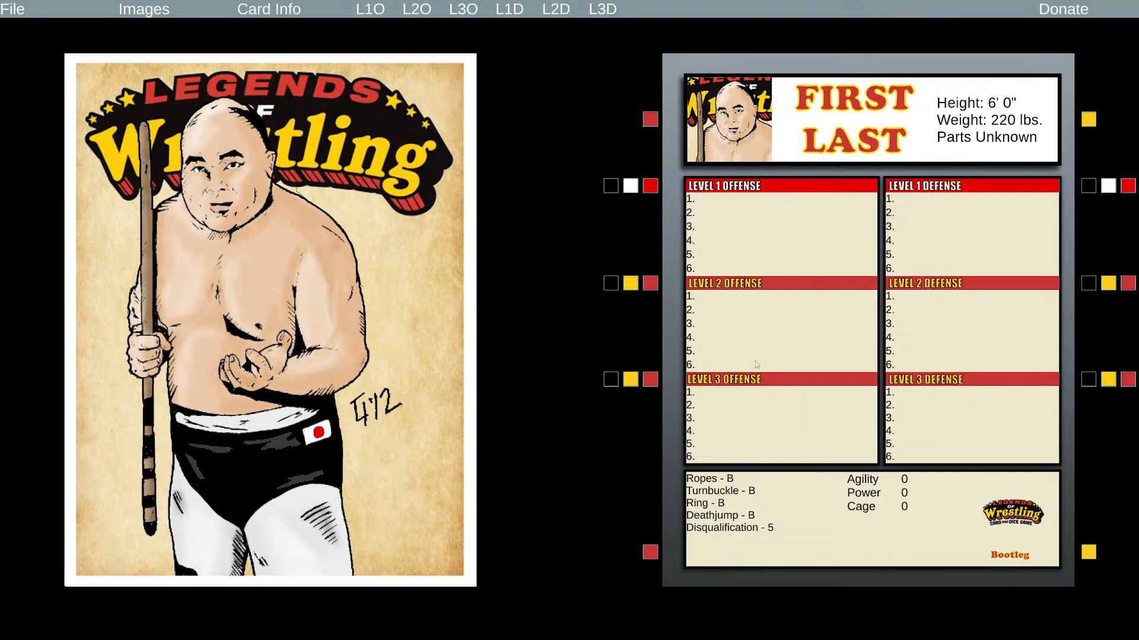
# Set the Level 2 Offense banner to the saved white #FFFFFF and its heading text to red #E20000
pyautogui.click(650, 283)
pyautogui.click(996, 248)
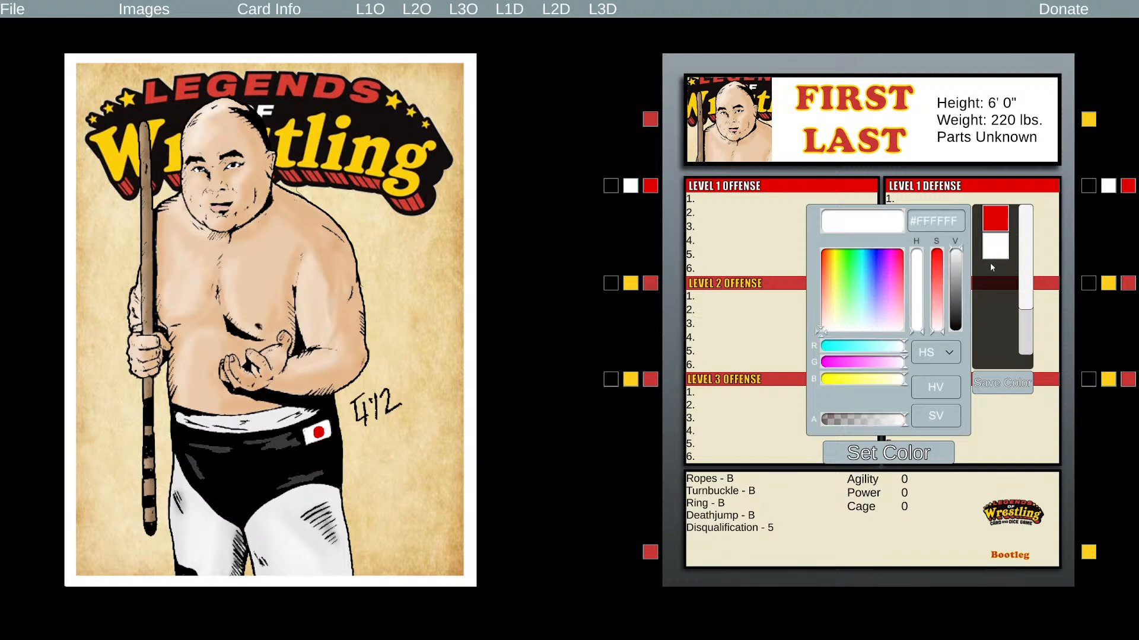
pyautogui.click(889, 453)
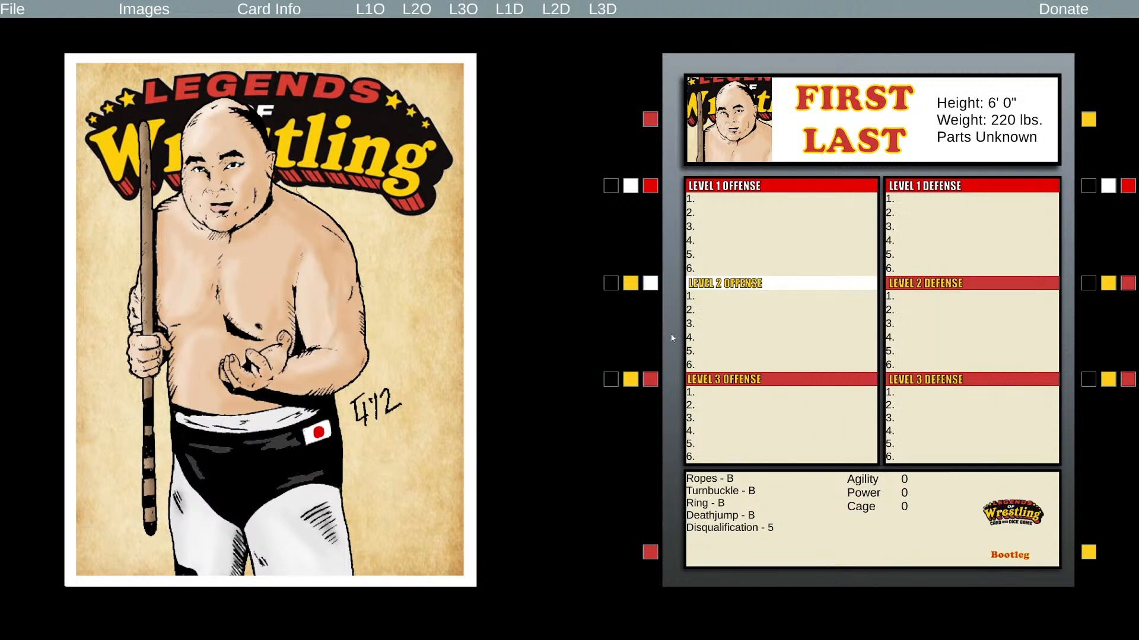
pyautogui.click(631, 283)
pyautogui.click(995, 218)
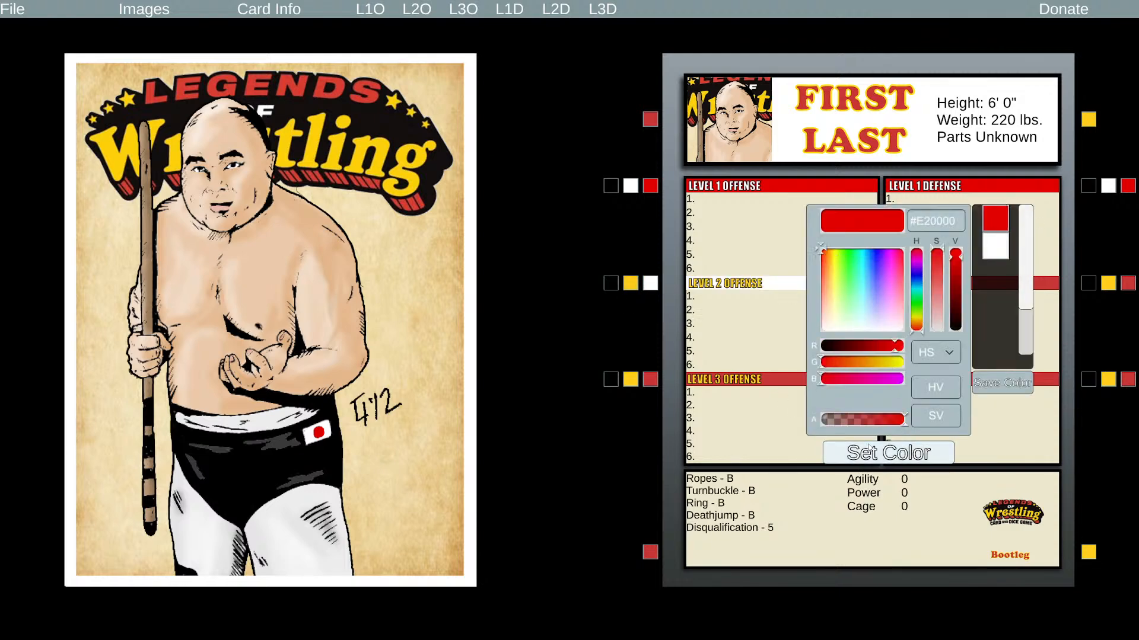
pyautogui.click(868, 449)
# Set the Level 2 Defense banner to the saved white #FFFFFF and its heading text to red #E20000
pyautogui.click(1127, 284)
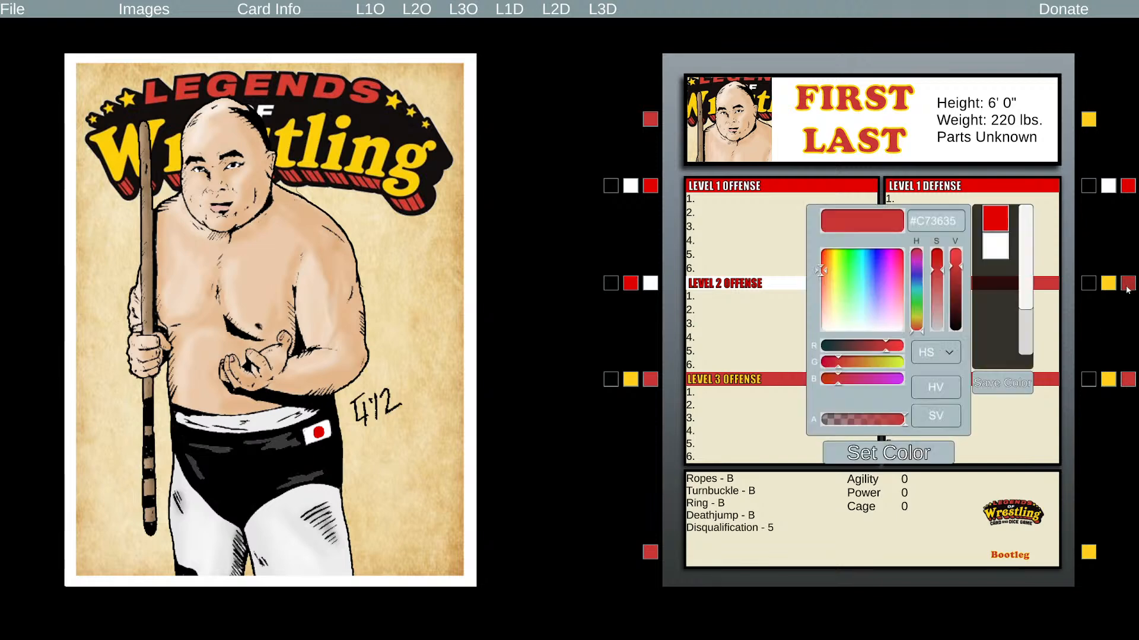
pyautogui.click(993, 252)
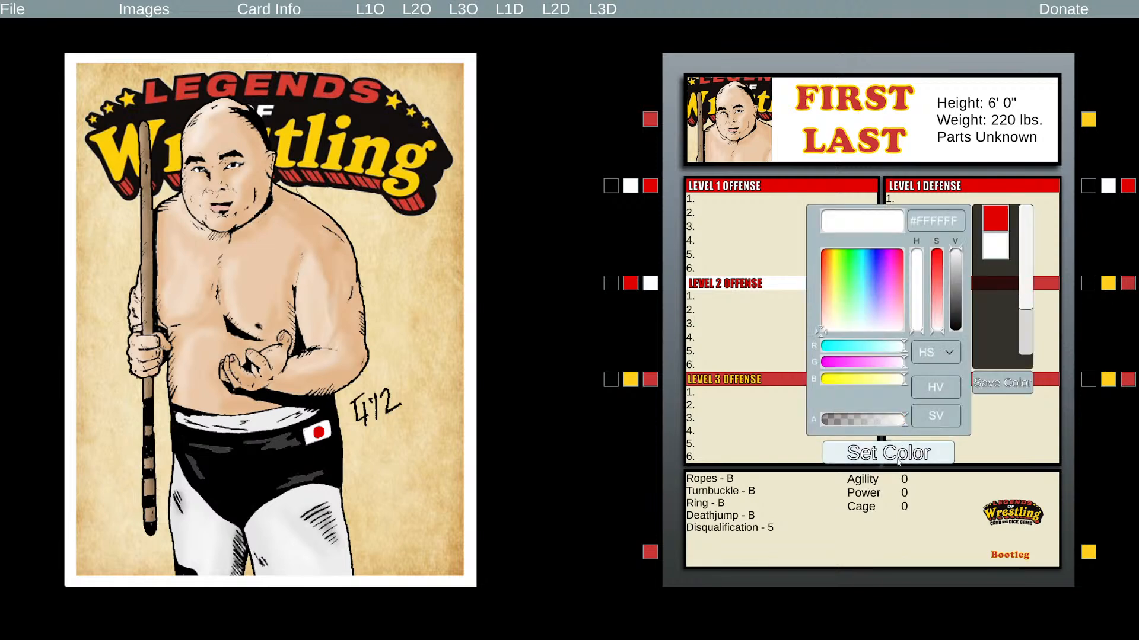
pyautogui.click(889, 453)
pyautogui.click(1115, 284)
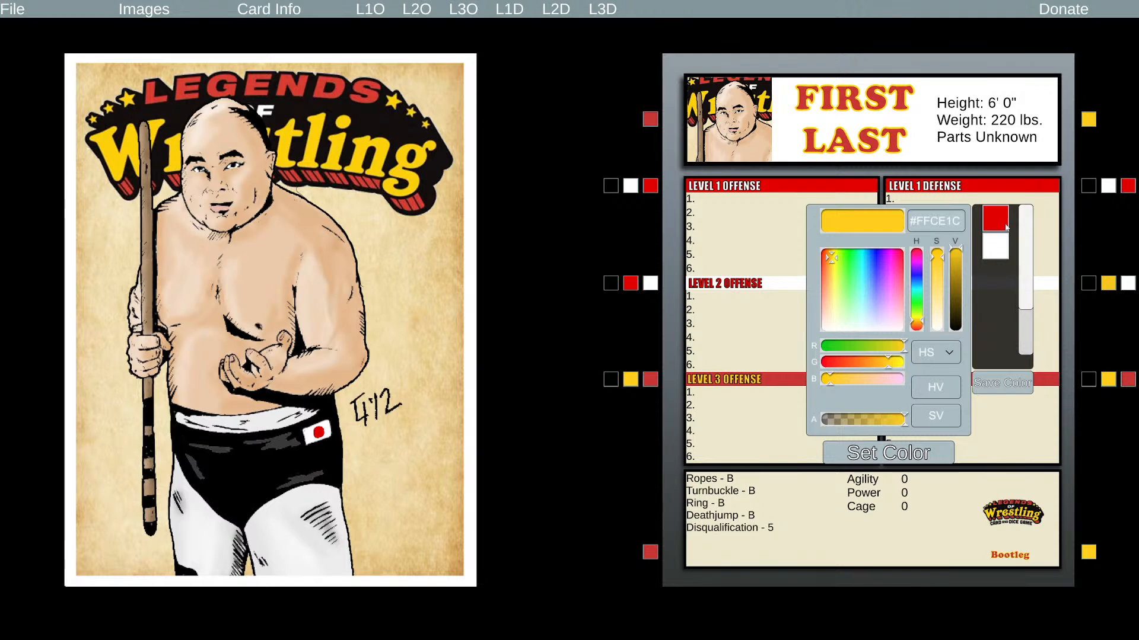
pyautogui.click(995, 218)
pyautogui.click(899, 459)
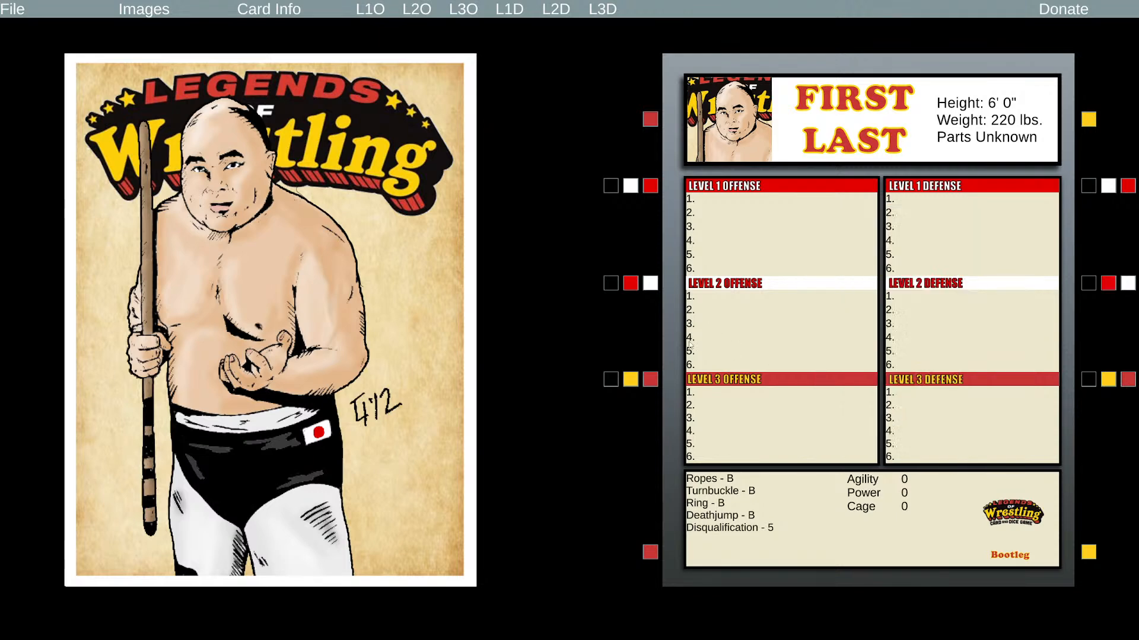
# Set the Level 3 Offense banner to the saved red #E20000 and its heading text to white
pyautogui.click(650, 380)
pyautogui.click(1002, 219)
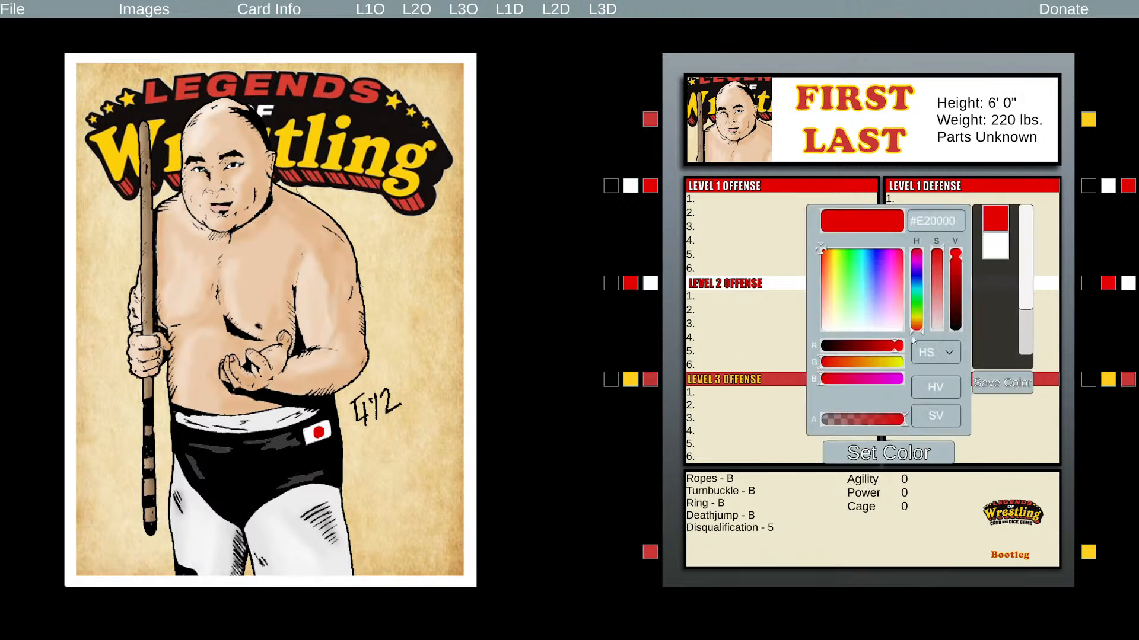
pyautogui.click(892, 450)
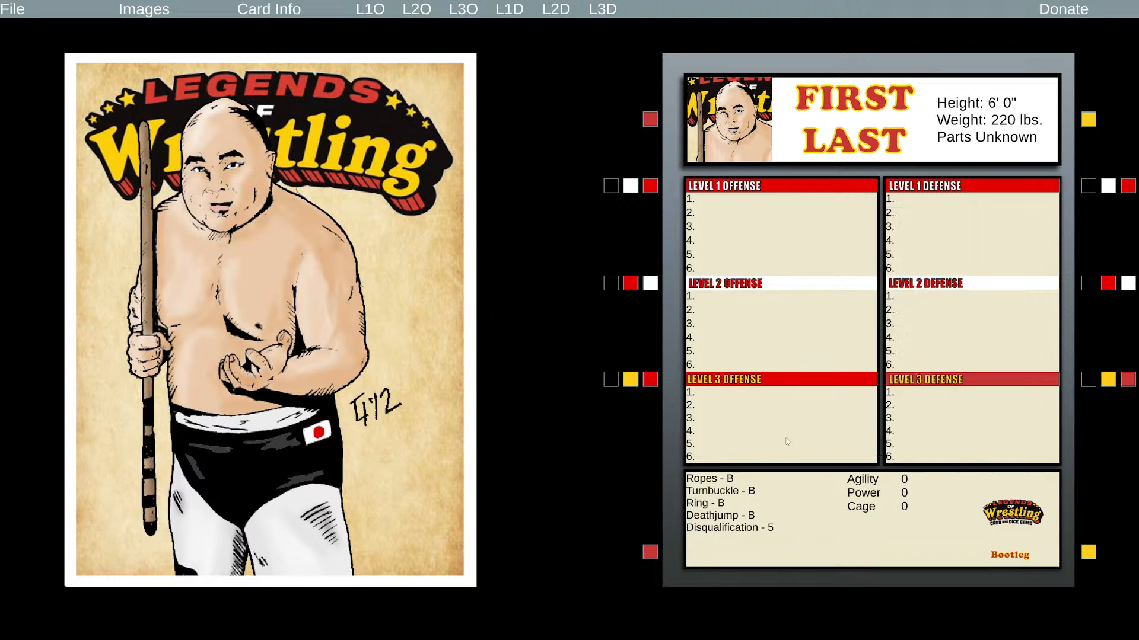
pyautogui.click(631, 380)
pyautogui.click(861, 448)
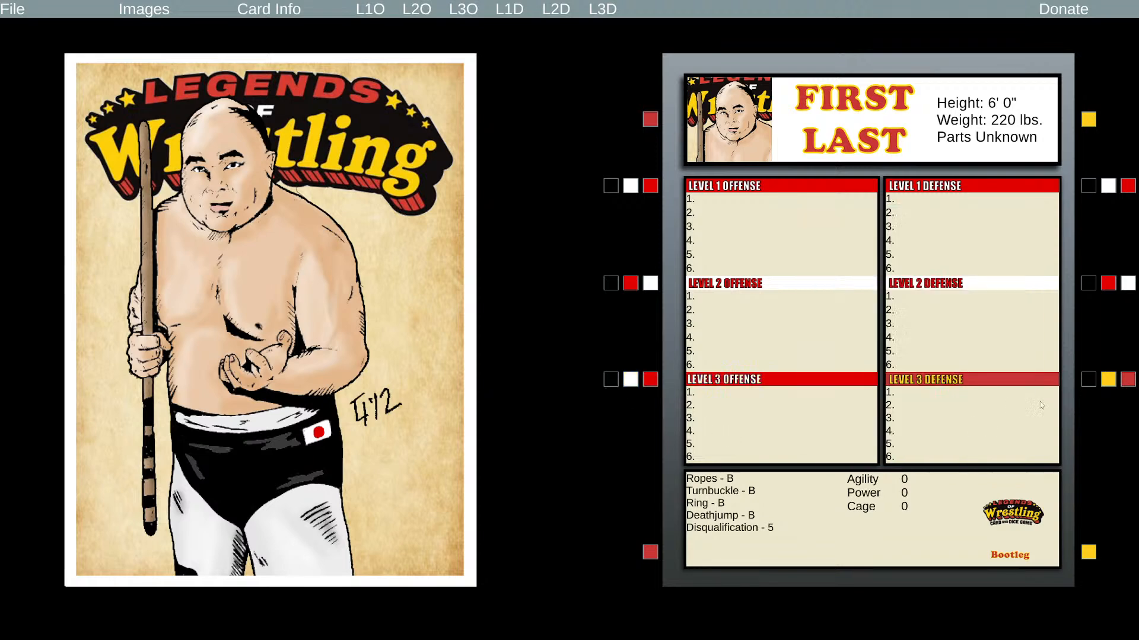
# Set the Level 3 Defense banner to the saved red #E20000 and its heading text to white
pyautogui.click(1127, 379)
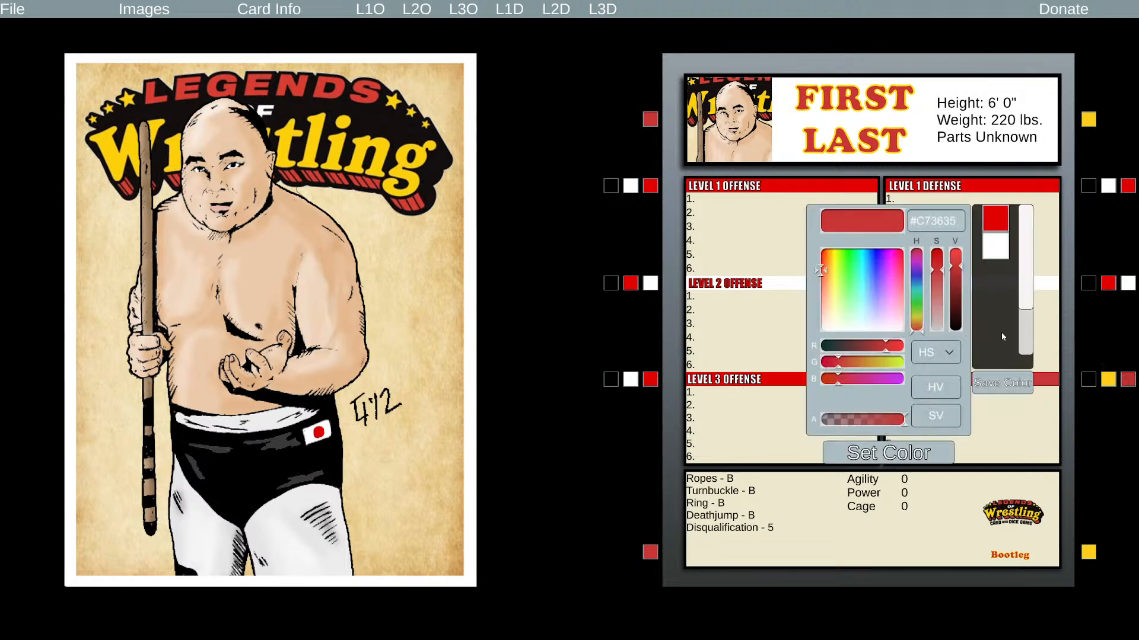
pyautogui.click(992, 218)
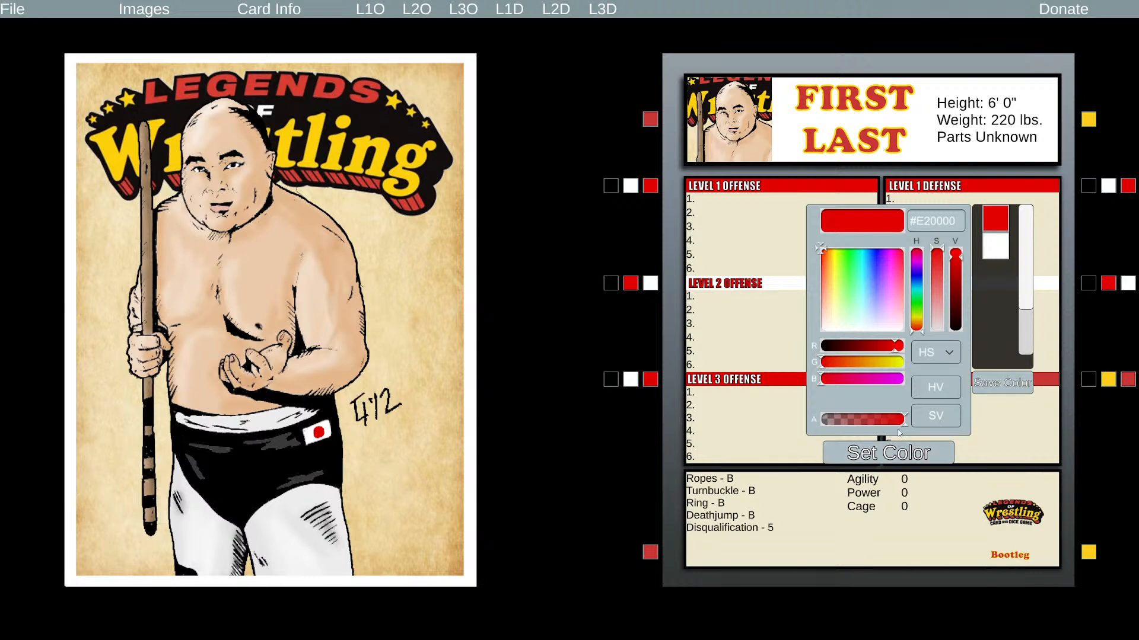
pyautogui.click(891, 455)
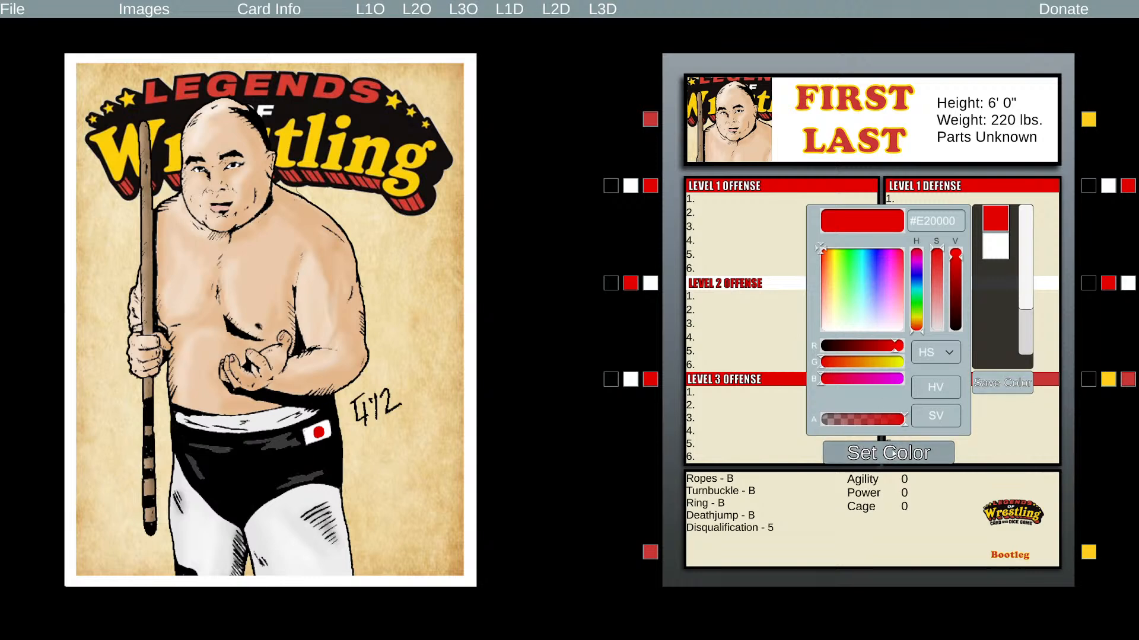
pyautogui.click(1111, 380)
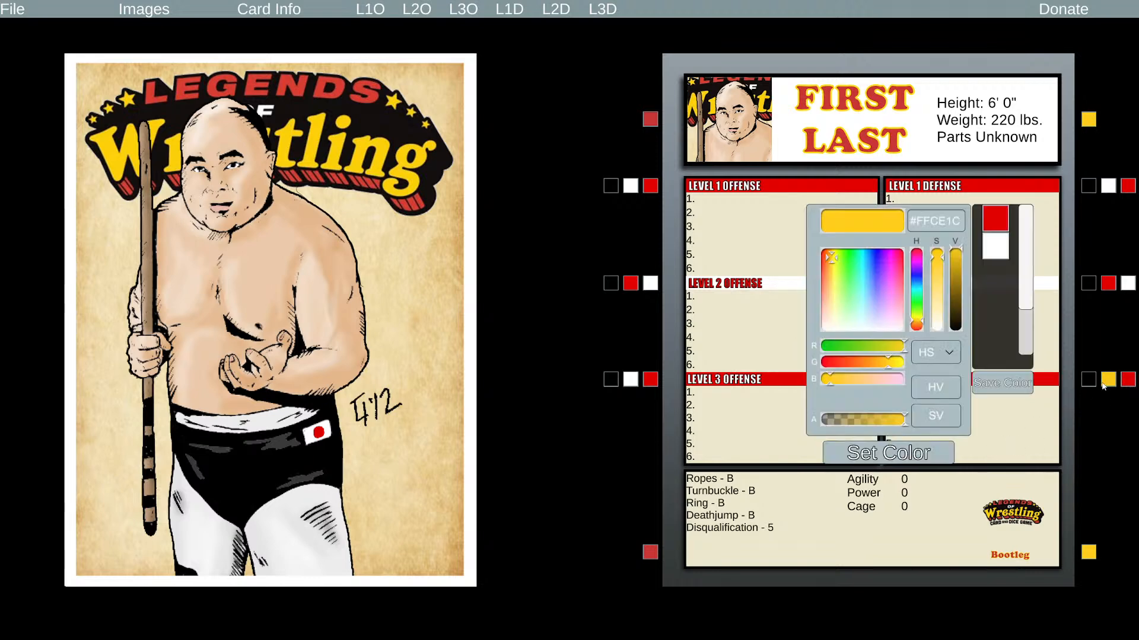
pyautogui.click(996, 243)
pyautogui.click(913, 455)
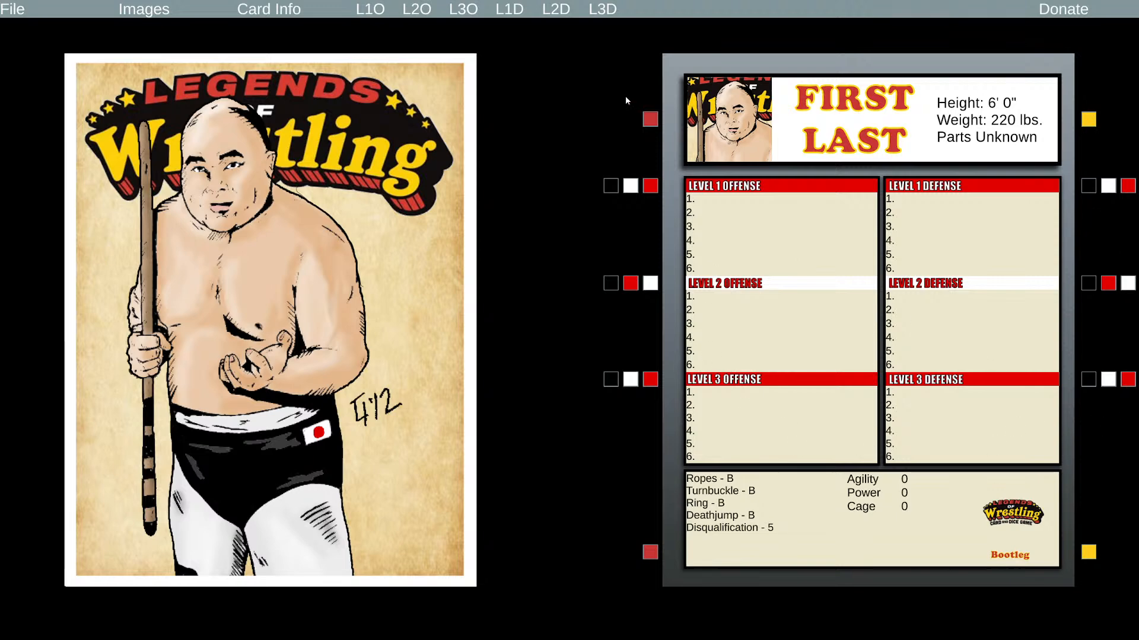
# Fill the wrestler's name text with the saved white and give it a red #E20000 outline
pyautogui.click(649, 120)
pyautogui.click(994, 248)
pyautogui.click(919, 452)
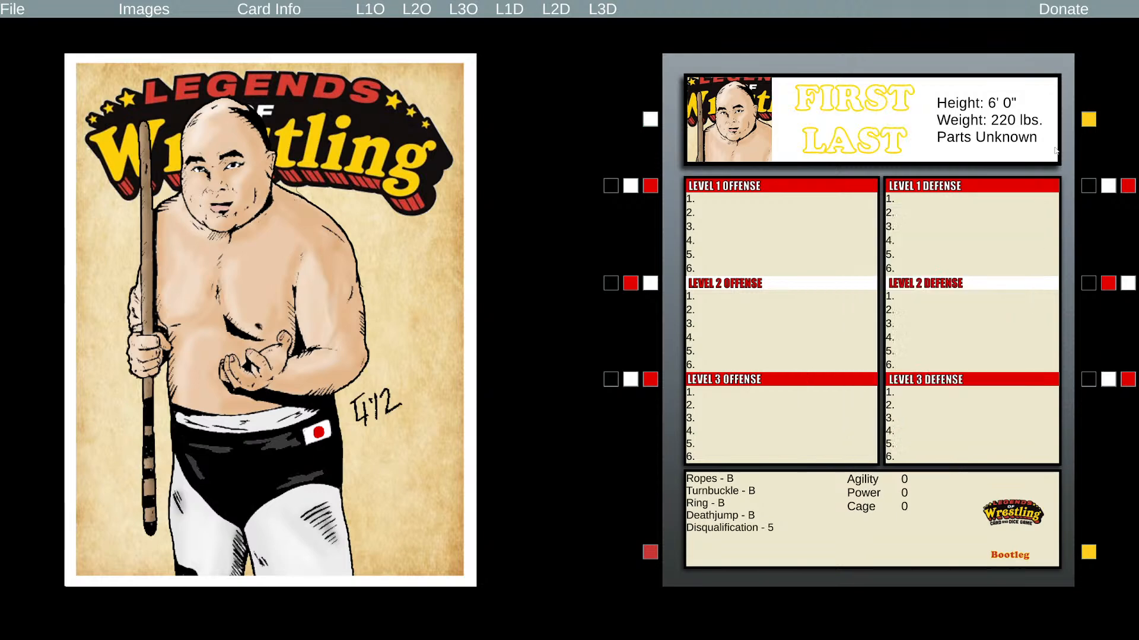
pyautogui.click(1088, 120)
pyautogui.click(995, 218)
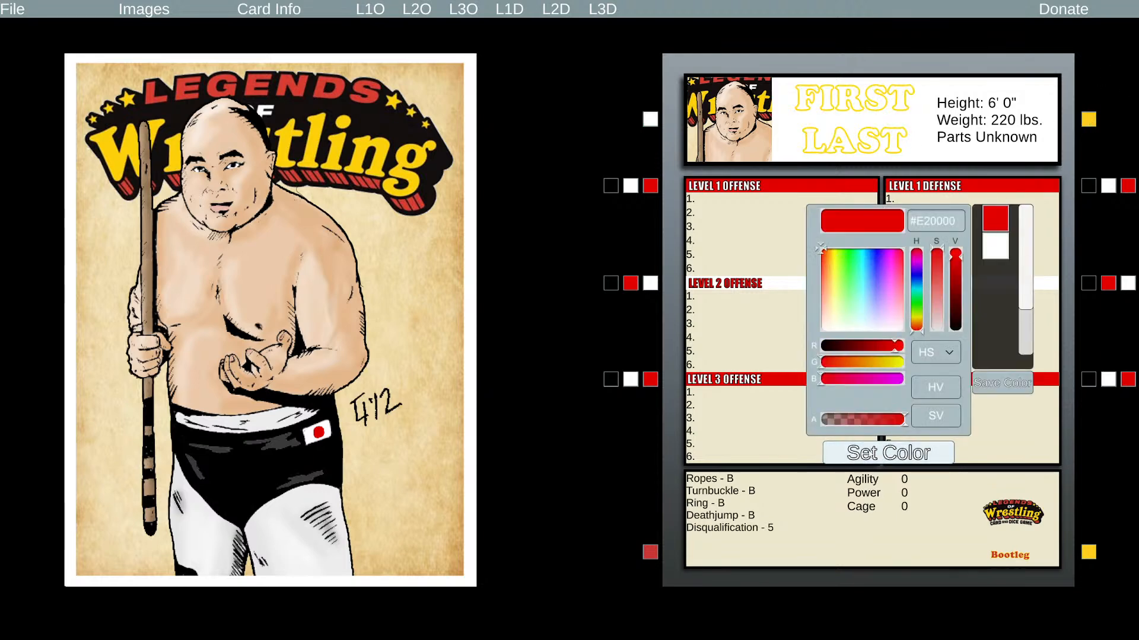
pyautogui.click(875, 455)
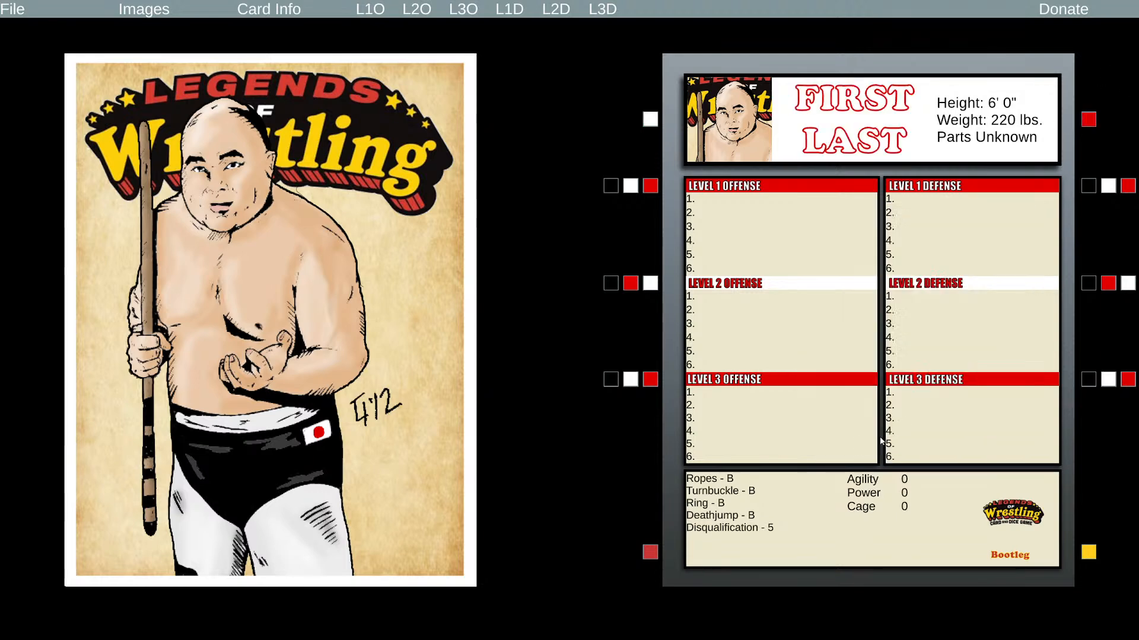
# Fill the Bootleg card set text with white #FFFFFF and give it the saved red as its outline
pyautogui.click(650, 552)
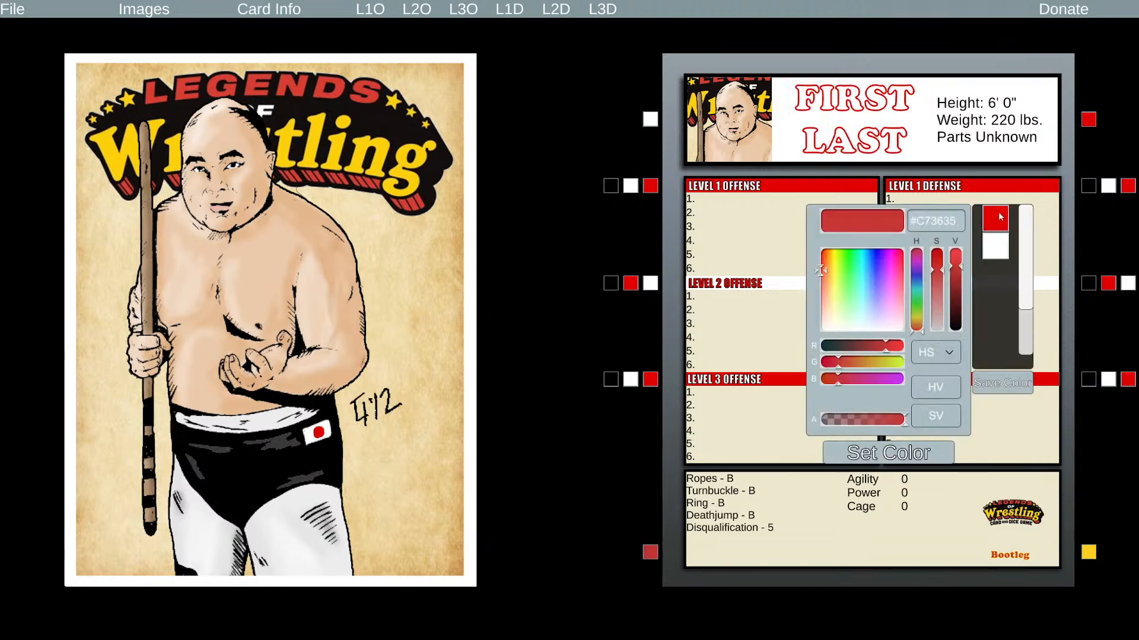
pyautogui.click(998, 217)
pyautogui.click(995, 245)
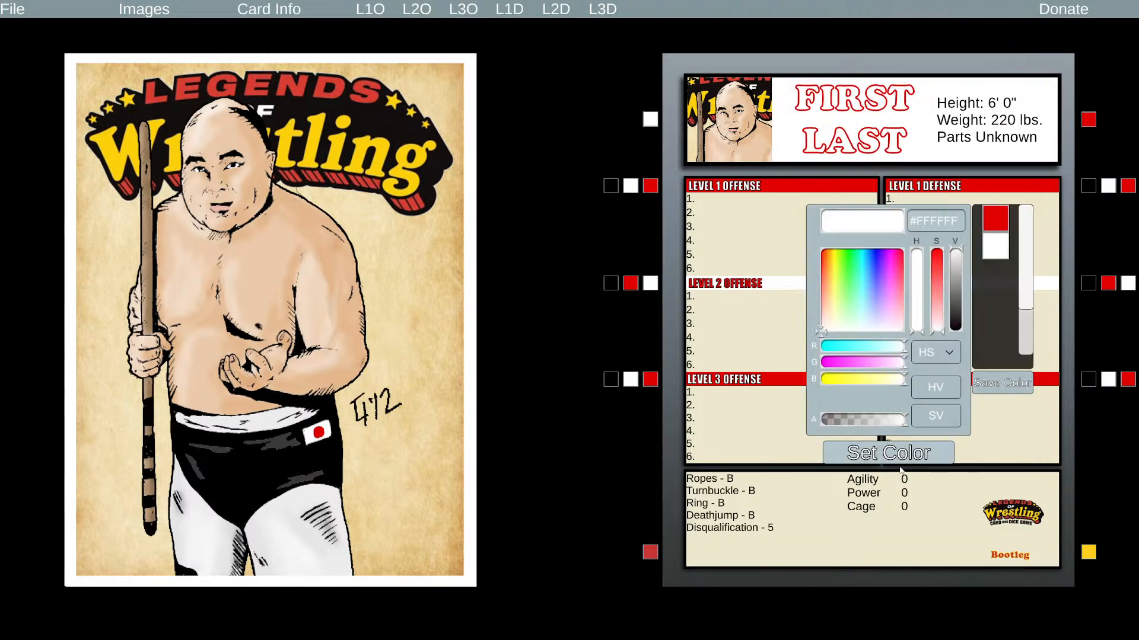
pyautogui.click(901, 458)
pyautogui.click(1088, 553)
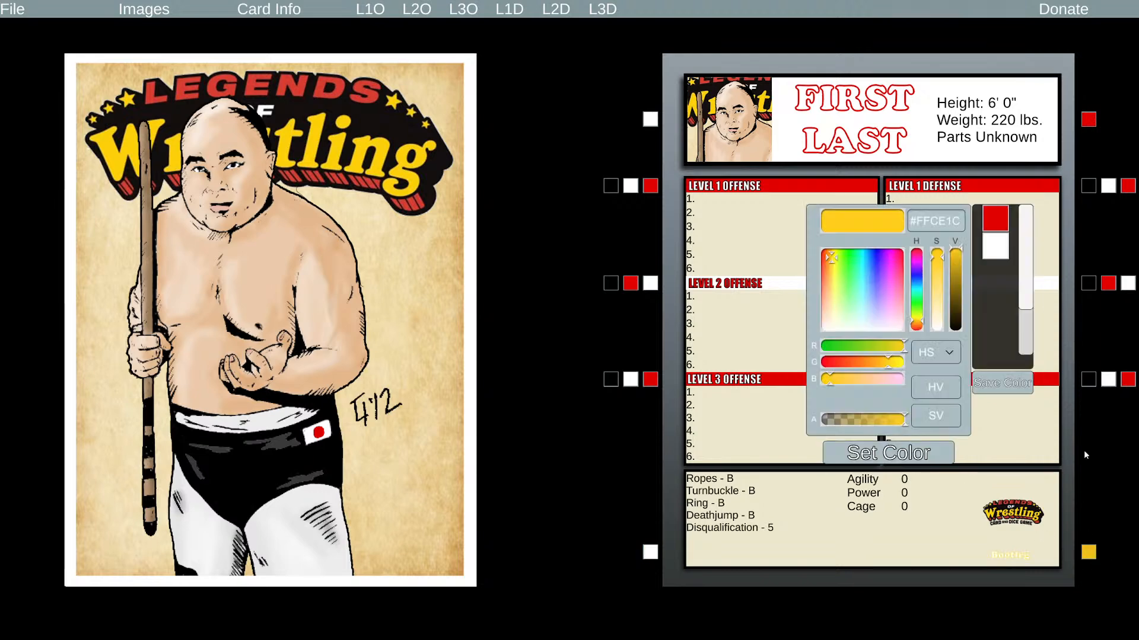
pyautogui.click(998, 219)
pyautogui.click(889, 453)
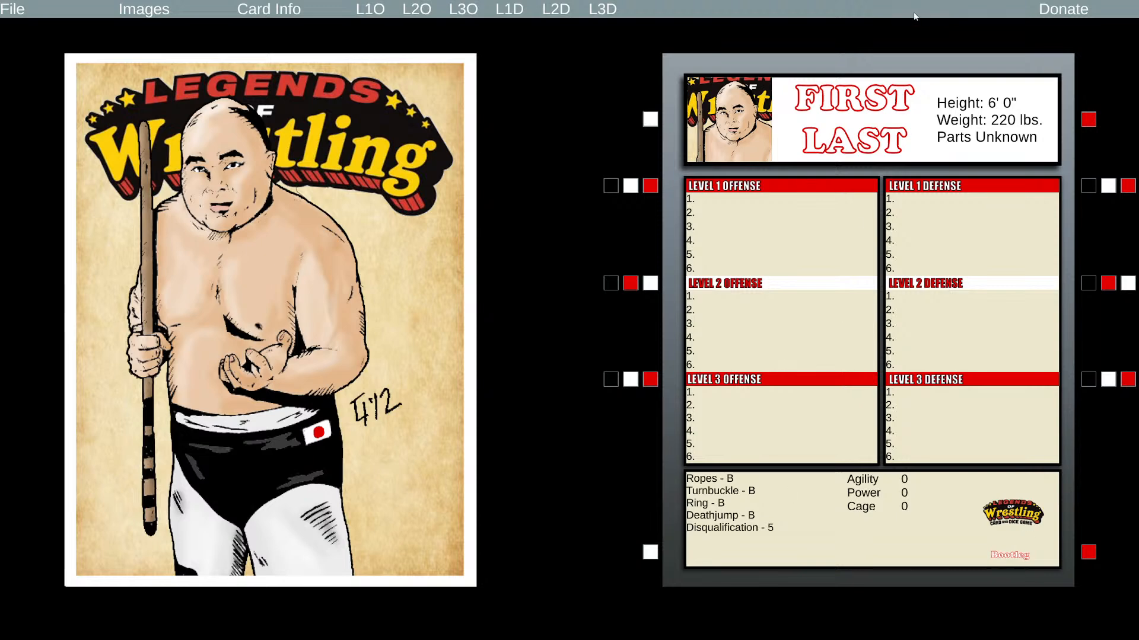
# Enter TOJO YAMAMOTO as the card name in the card setup and select the height value
pyautogui.click(286, 14)
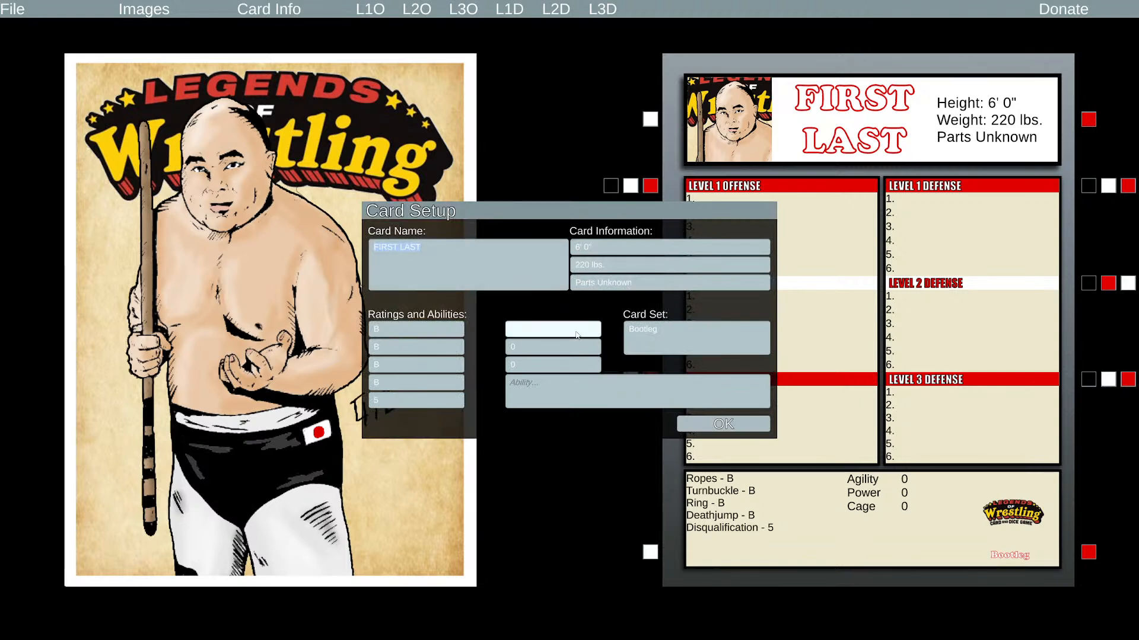
pyautogui.write('TOJO YAMAMOTO')
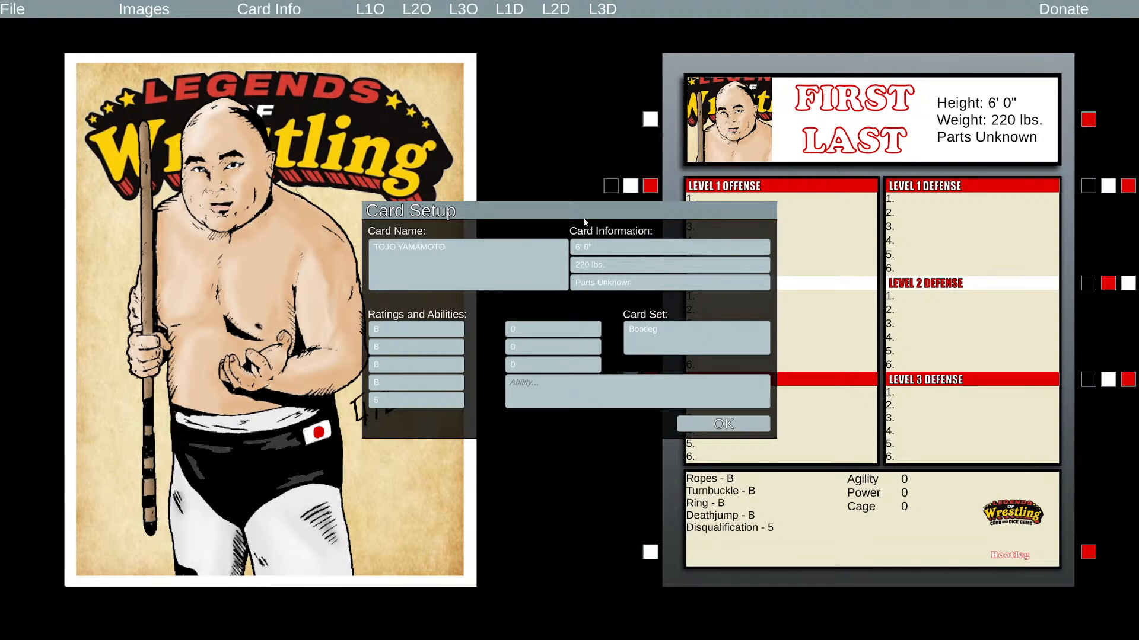
pyautogui.click(645, 249)
# Open the reference image Tojo Yamamoto Back.png from File Explorer's recent files, and close the Explorer window
pyautogui.press('super+e')
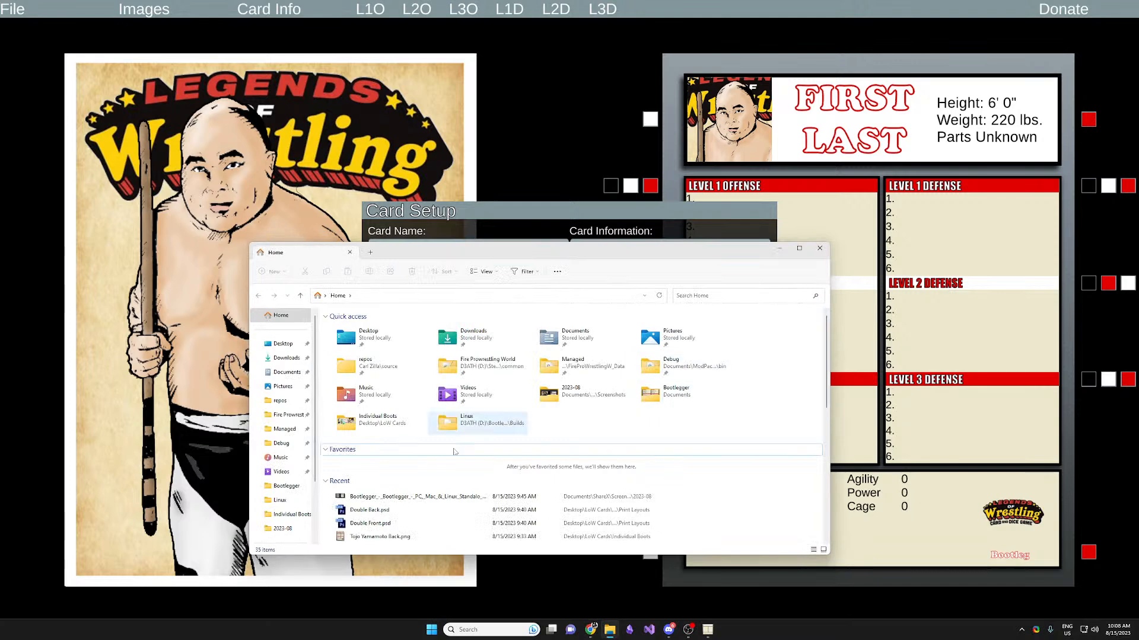
pyautogui.scroll(-1, 397, 528)
pyautogui.doubleClick(391, 498)
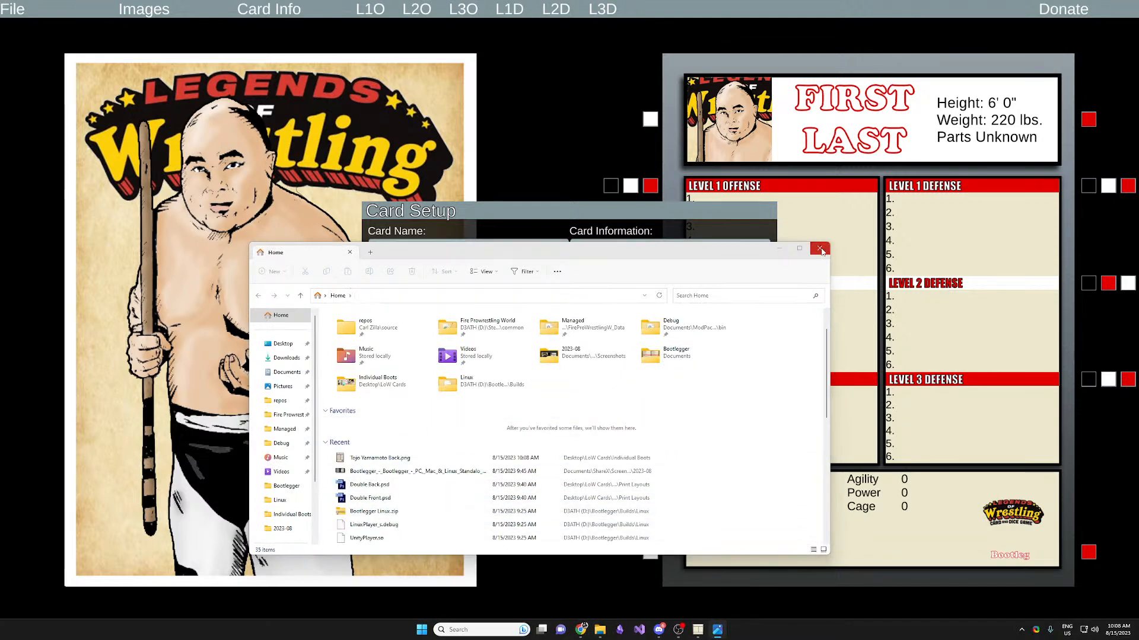
pyautogui.click(817, 249)
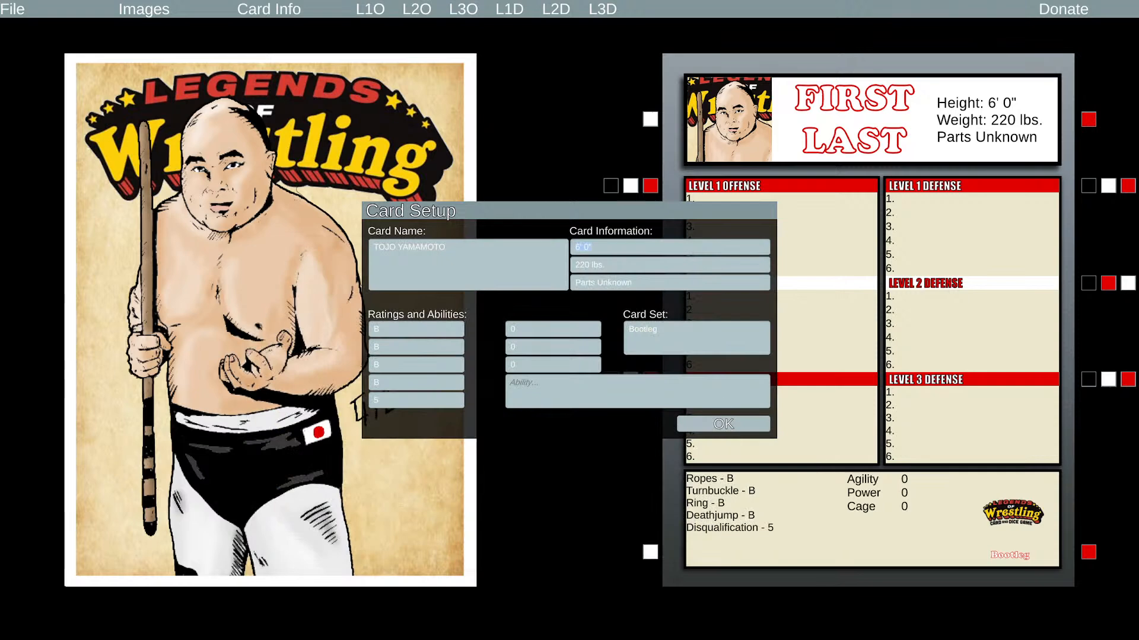
# Set the card information to height 5' 7", weight 230 lbs. and hometown Tokyo, Japan
pyautogui.click(608, 254)
pyautogui.write('6')
pyautogui.write("' 7")
pyautogui.write('230 lb')
pyautogui.write('Tokyo')
pyautogui.write(', Japan')
# Rate Ropes A, Turnbuckle C, Ring B and Deathjump C, and set Agility +2, Power +1 and Cage 4
pyautogui.write('C')
pyautogui.press('Tab')
pyautogui.write('C')
pyautogui.press('Tab')
pyautogui.write('+2')
pyautogui.press('Tab')
pyautogui.write('+1')
pyautogui.press('Tab')
pyautogui.write('4')
# Enter the ability text "* Roll 1 die. On rolls of 5 or 6, Tojo uses the KENDO STICK (0) dis 6."
pyautogui.press('Tab')
pyautogui.write('* Roll 1 die. On rolls of 5 or 6, Tojo uses the KENDO S')
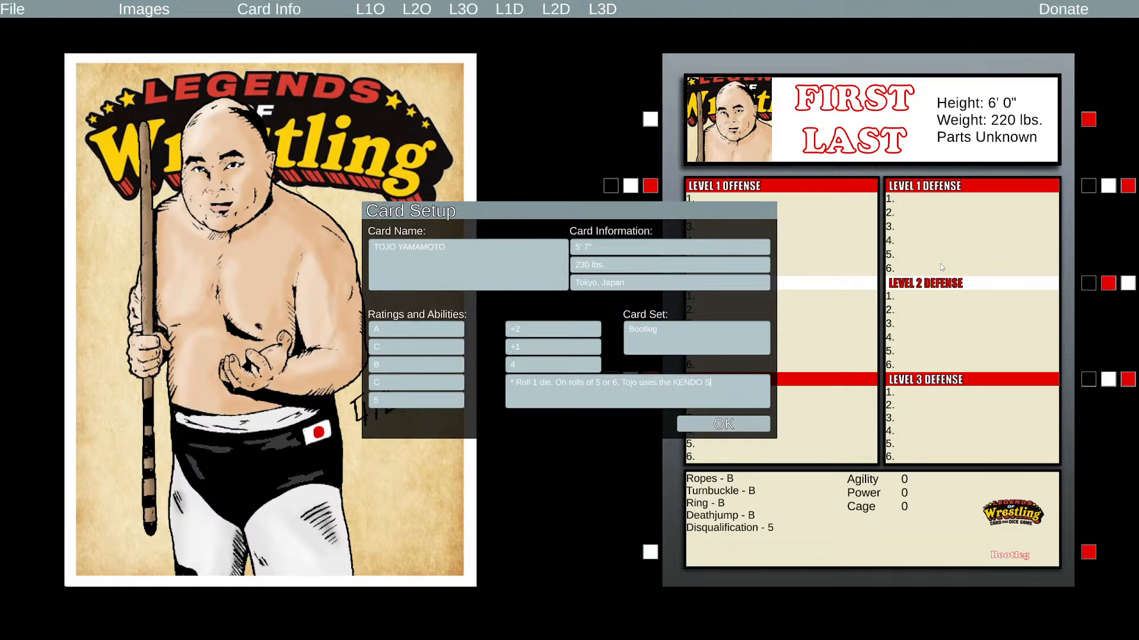
pyautogui.write('TICK (0) dis 6.')
# Change the card set to "Legends of Memphis" with "In Color" on a second line, and apply the card setup
pyautogui.click(701, 327)
pyautogui.write('Legends ')
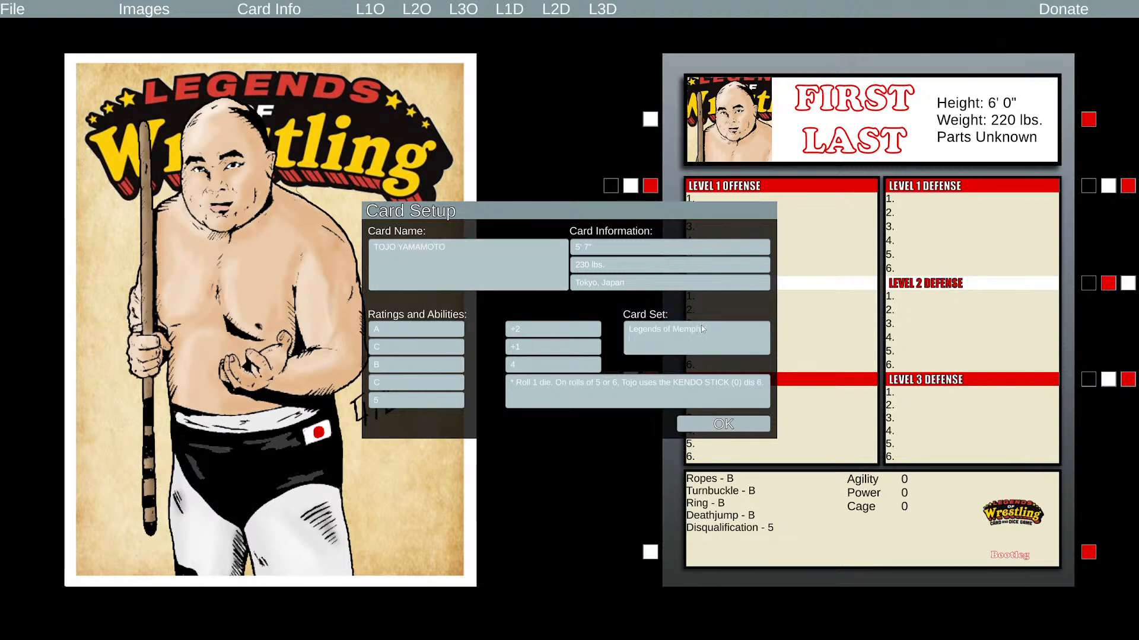
pyautogui.write('of Memphis')
pyautogui.press('Return')
pyautogui.write('In Color')
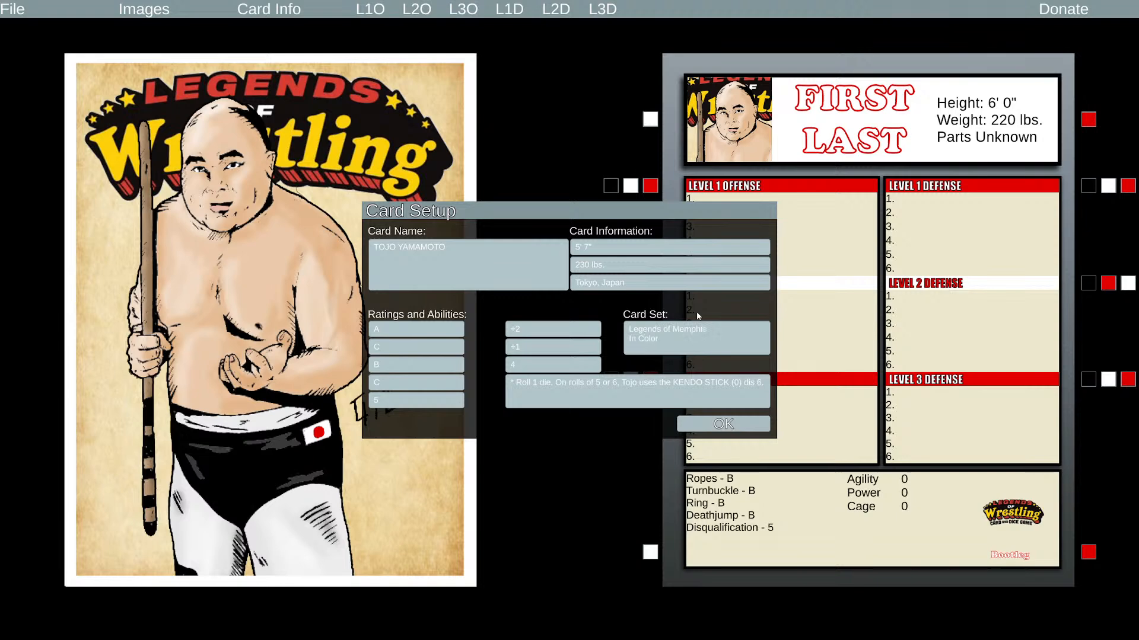
pyautogui.click(715, 424)
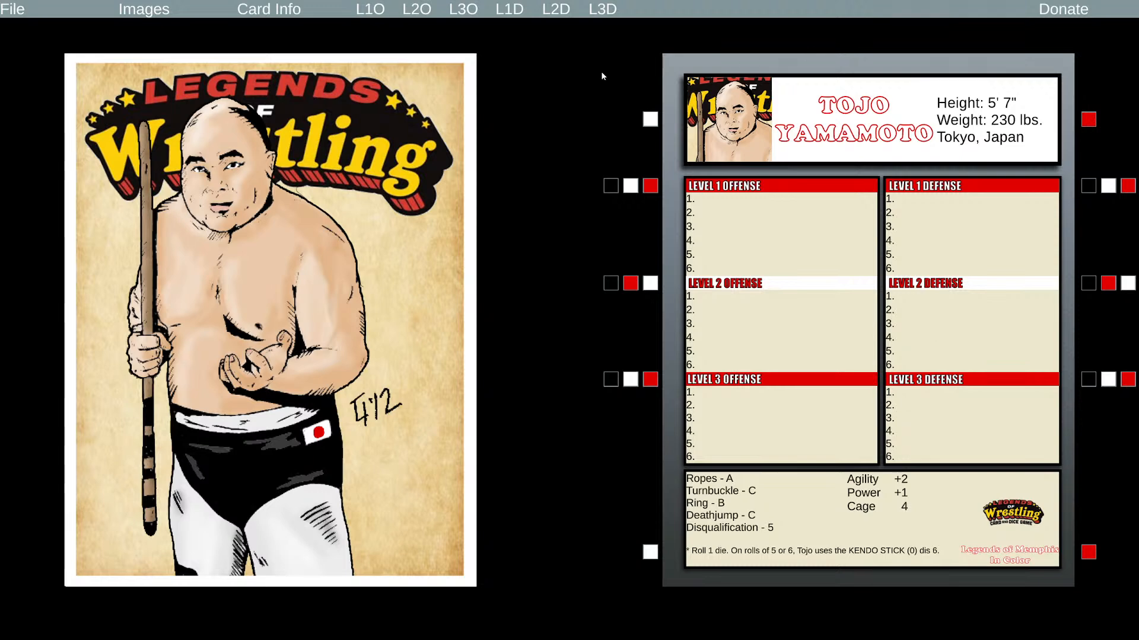
# Enter Level 1 Offense roll 1 as "arm bar and twist - 1" and roll 2 as "hip lock toss - 1"
pyautogui.click(371, 11)
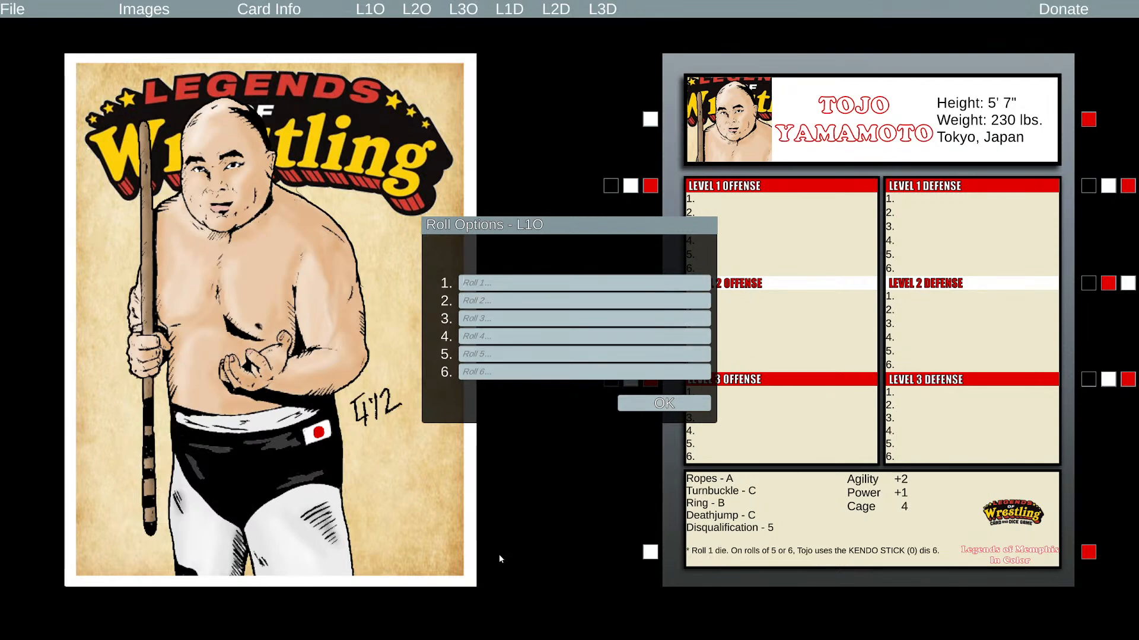
pyautogui.write('arm bar and twist - 1')
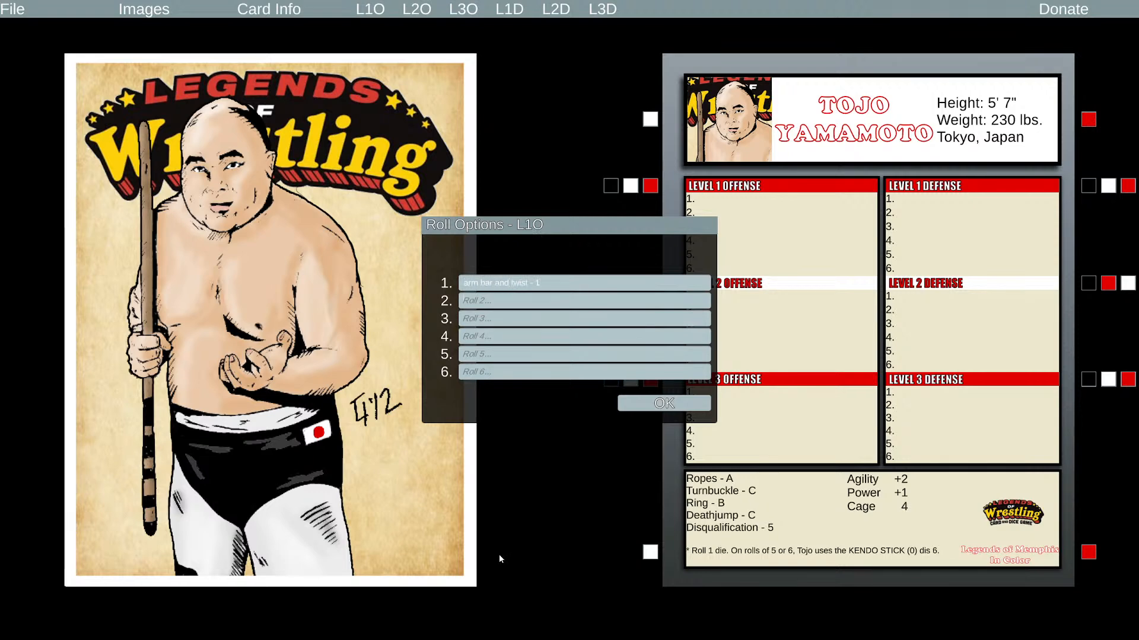
pyautogui.press('Tab')
pyautogui.write('hip lock toss - 2')
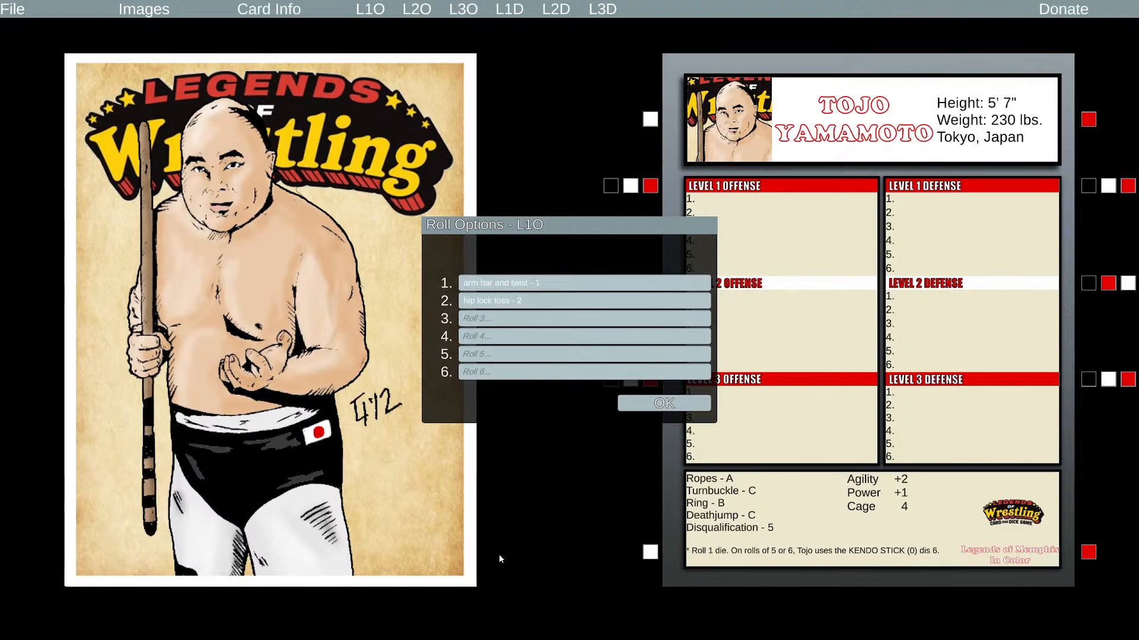
pyautogui.press('BackSpace')
pyautogui.write('1')
# Enter Level 1 Offense roll 3 as "choke hold - 2"
pyautogui.write('choke - 2')
pyautogui.press('BackSpace')
pyautogui.press('BackSpace')
pyautogui.press('BackSpace')
pyautogui.write('hole -')
pyautogui.press('BackSpace')
pyautogui.press('BackSpace')
pyautogui.press('BackSpace')
pyautogui.press('BackSpace')
pyautogui.write('d - 2')
# Fill Level 1 Offense rolls 4 to 6 with "poke to eyes - 2 (ag)", "into the ropes" and "claw hold - 3 (pw)", and apply them
pyautogui.press('Tab')
pyautogui.write('p')
pyautogui.write('ke to')
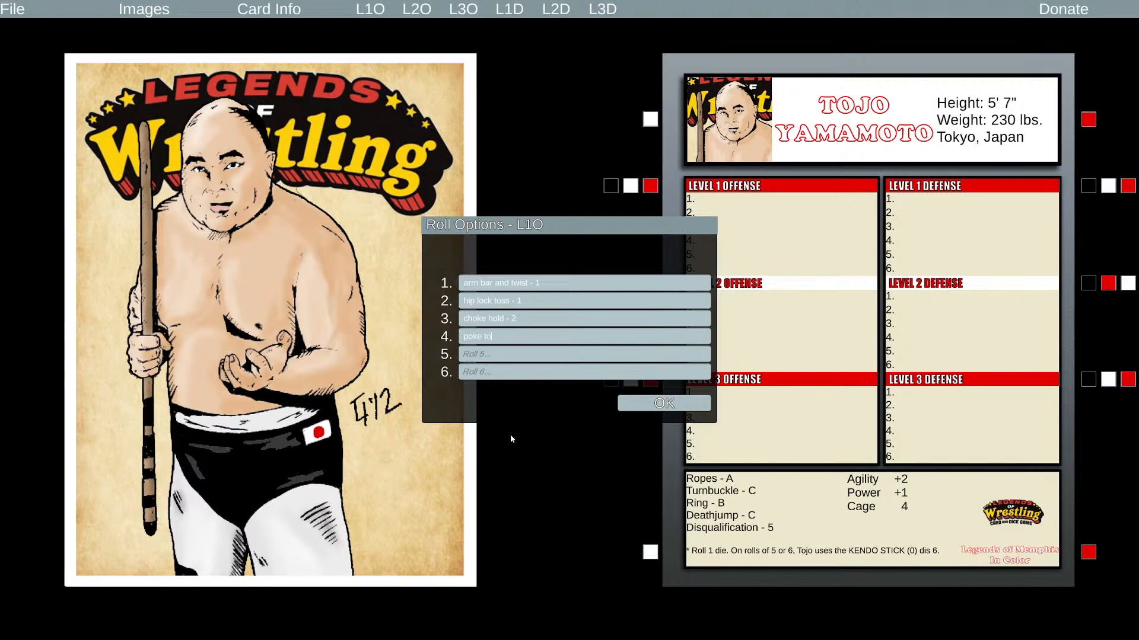
pyautogui.write(' eyes - 2 (ag)')
pyautogui.press('Tab')
pyautogui.write('into the ropes')
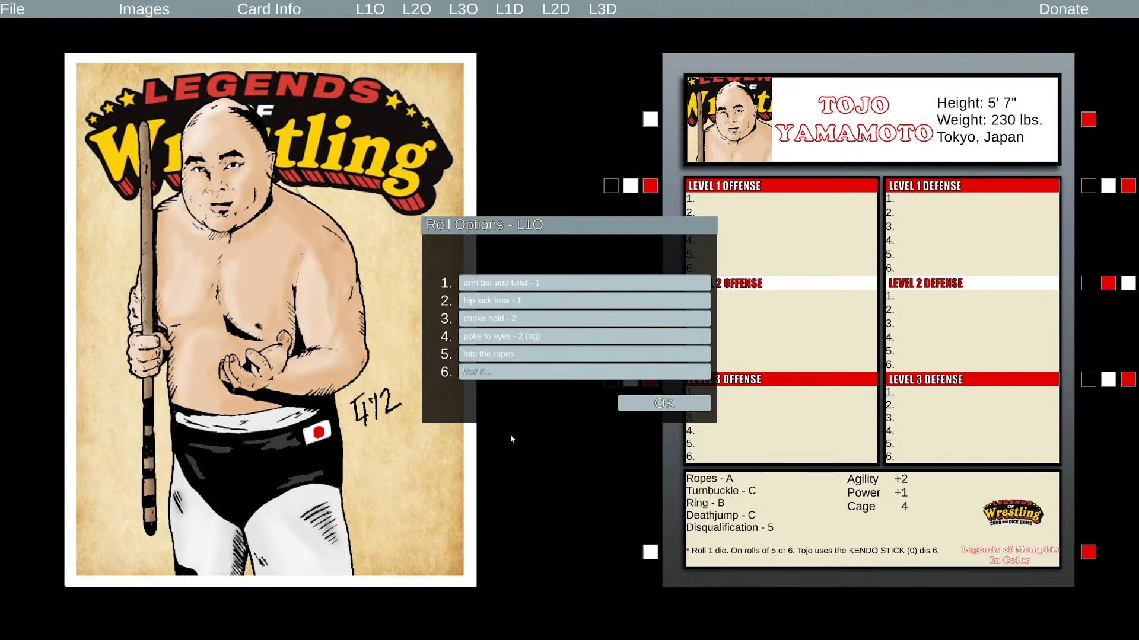
pyautogui.press('Tab')
pyautogui.write('claw hold - 3 (pw)')
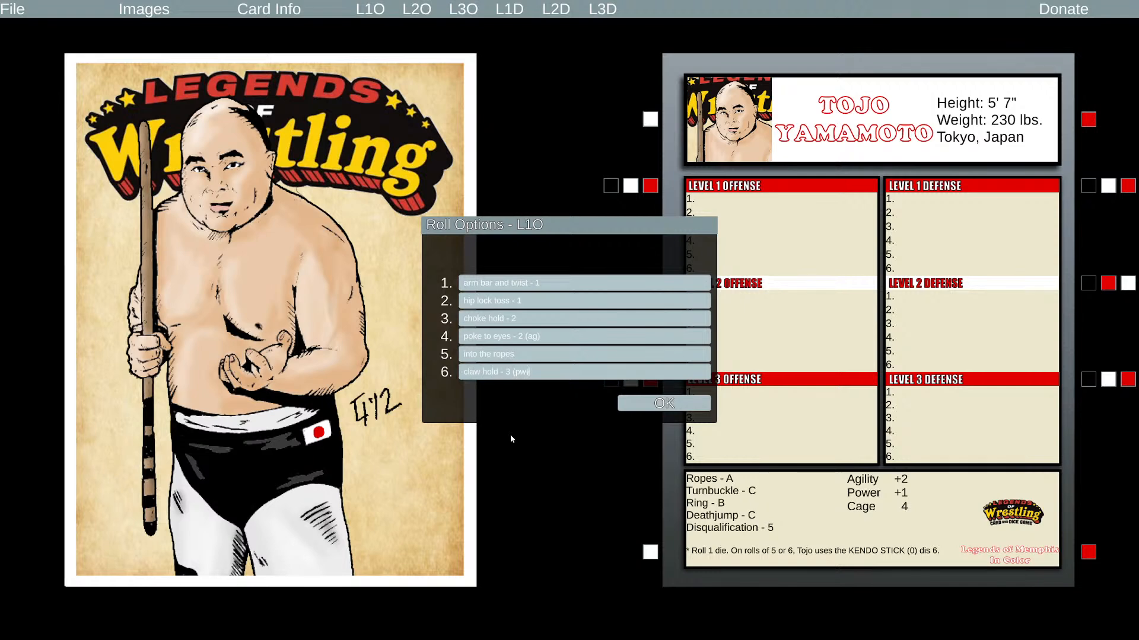
pyautogui.click(674, 404)
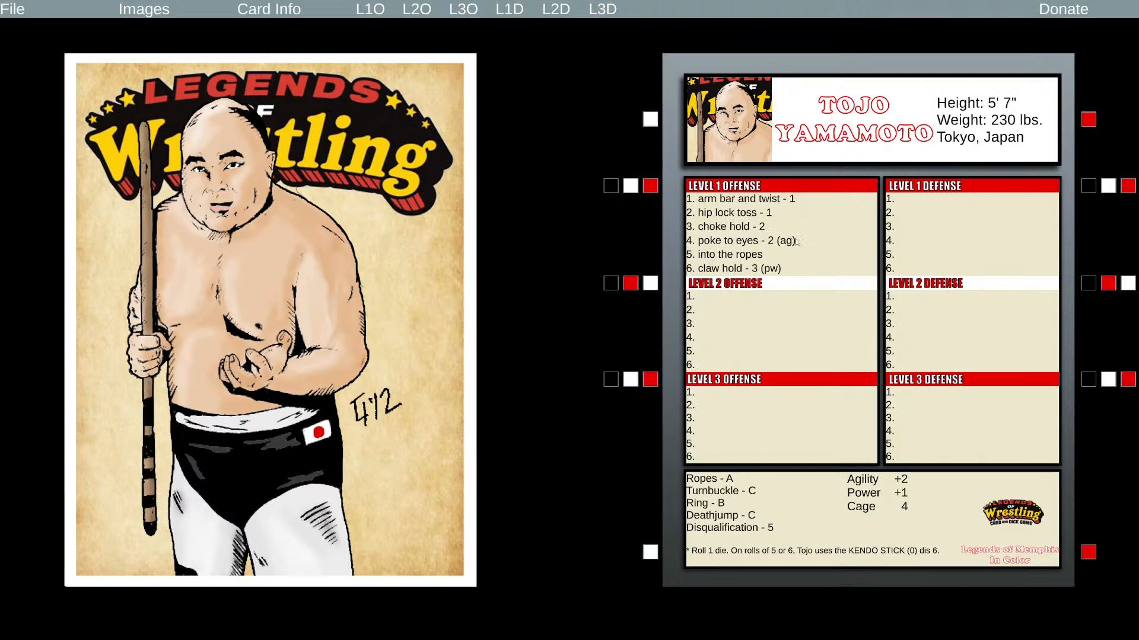
# Enter Level 2 Offense roll 1 as "eye rake - 2" and roll 2 as "hair pull takeover - 2"
pyautogui.click(418, 9)
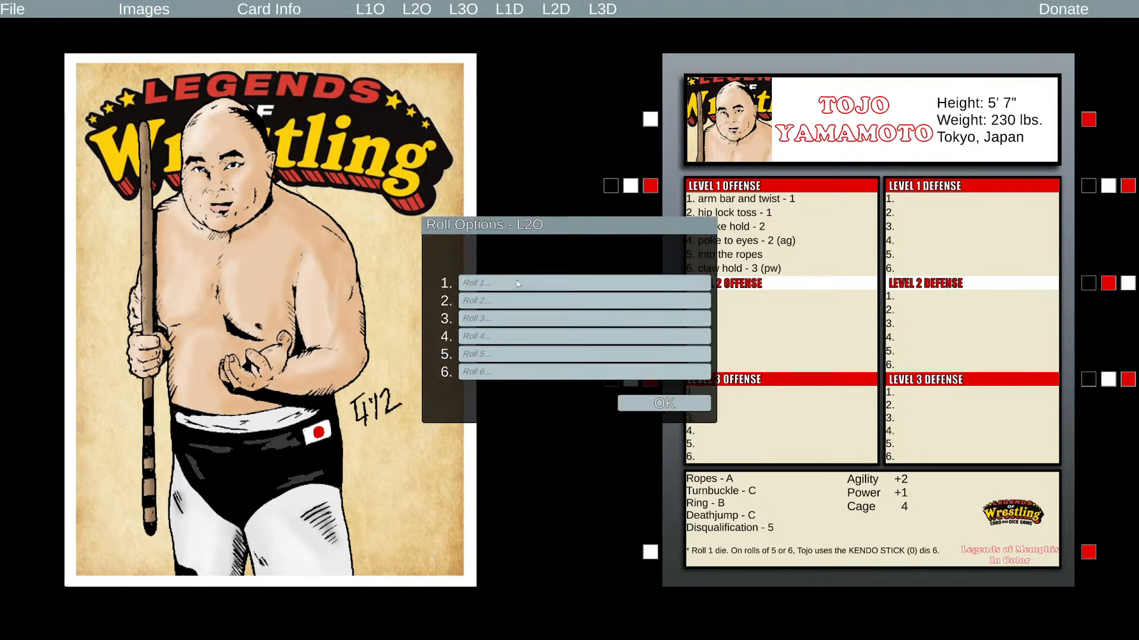
pyautogui.click(517, 283)
pyautogui.write('ey')
pyautogui.press('BackSpace')
pyautogui.press('Escape')
pyautogui.click(567, 279)
pyautogui.write('hair ')
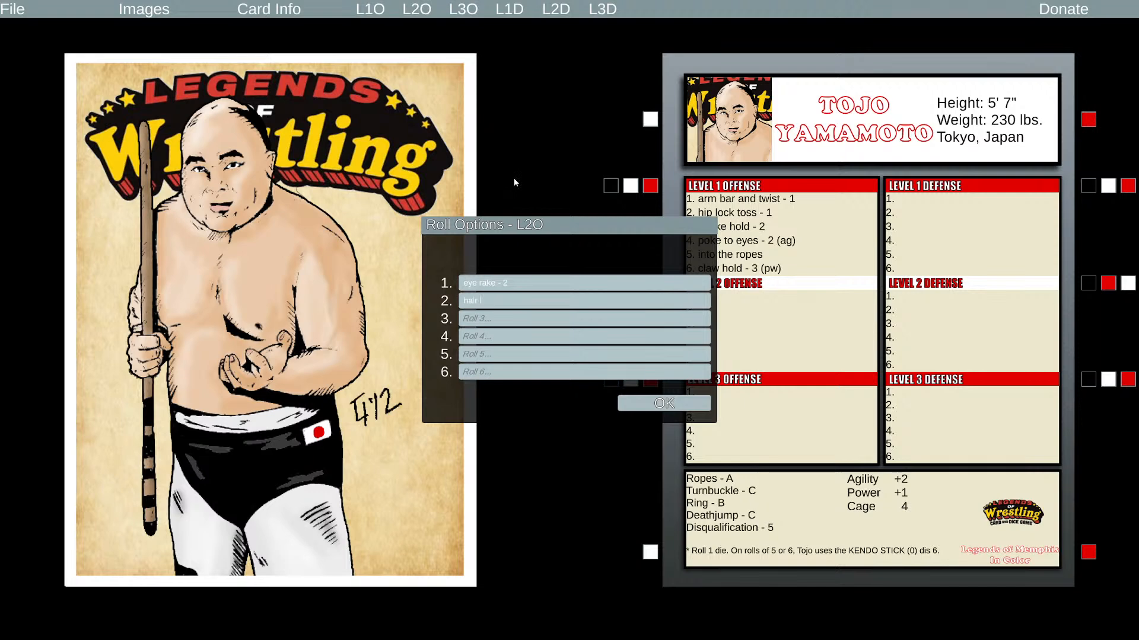
pyautogui.write('pull takeover - 2')
# Enter Level 2 Offense roll 3 as "slaps to chest - 2" and roll 4 as "kicks to leg - 2 (ch B)"
pyautogui.press('Tab')
pyautogui.write('slaps to chest - 2')
pyautogui.press('Tab')
pyautogui.write('kicks to leg')
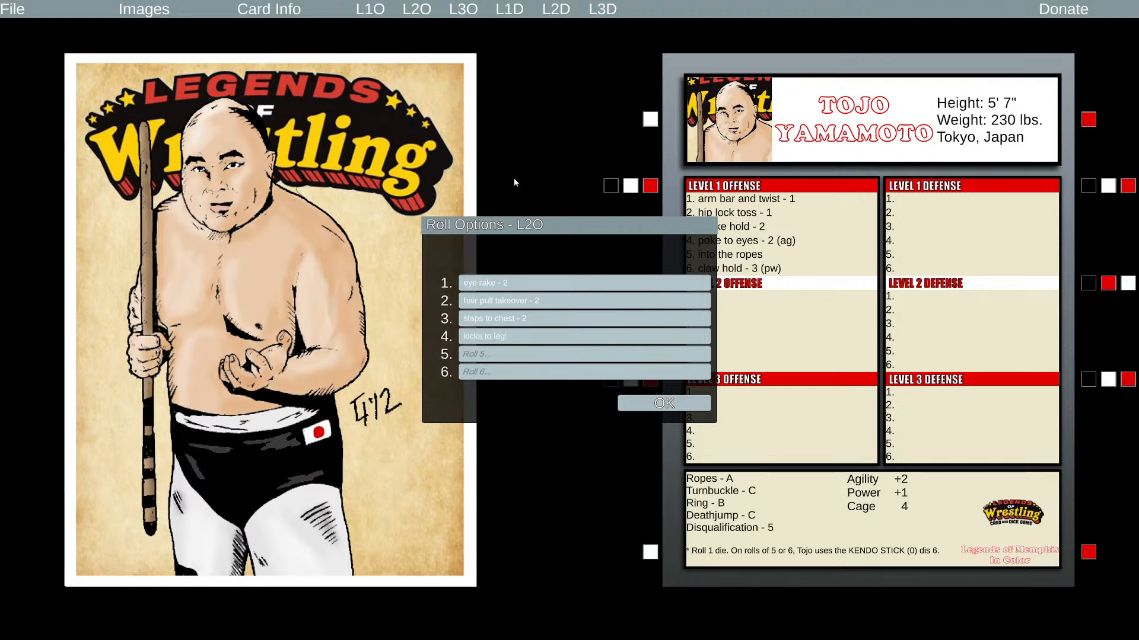
pyautogui.write(' - 2 (ch B)')
# Enter Level 2 Offense rolls 5 and 6 as "chops to head - 3" and "salt throw - 3 Add 1 dis", and apply the rolls
pyautogui.press('Tab')
pyautogui.write('ch')
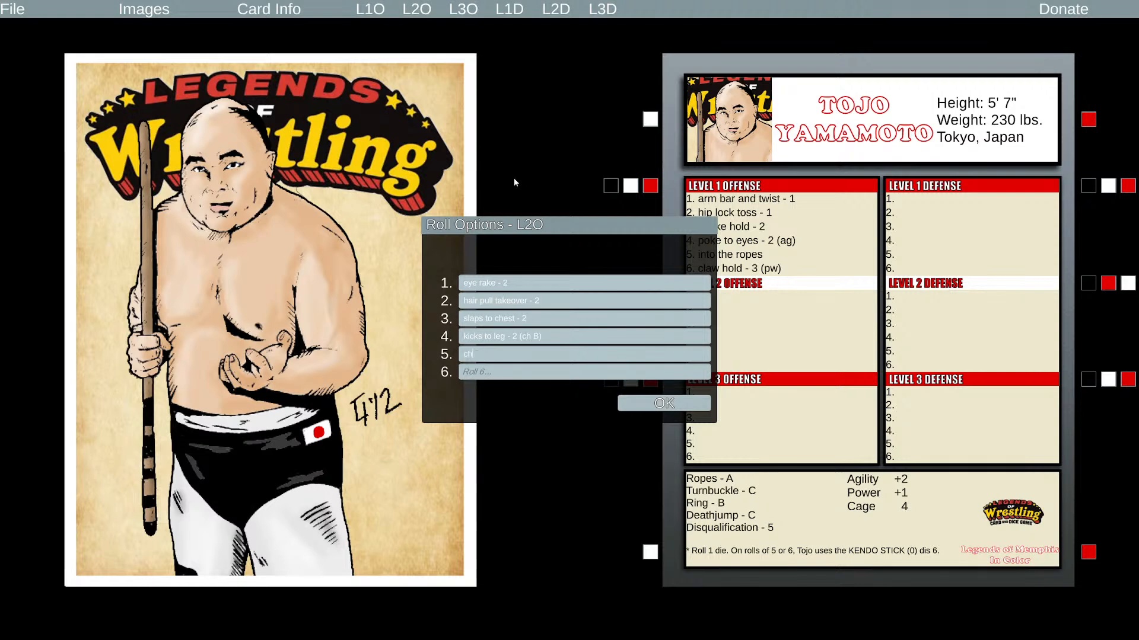
pyautogui.write('ops to head - 3')
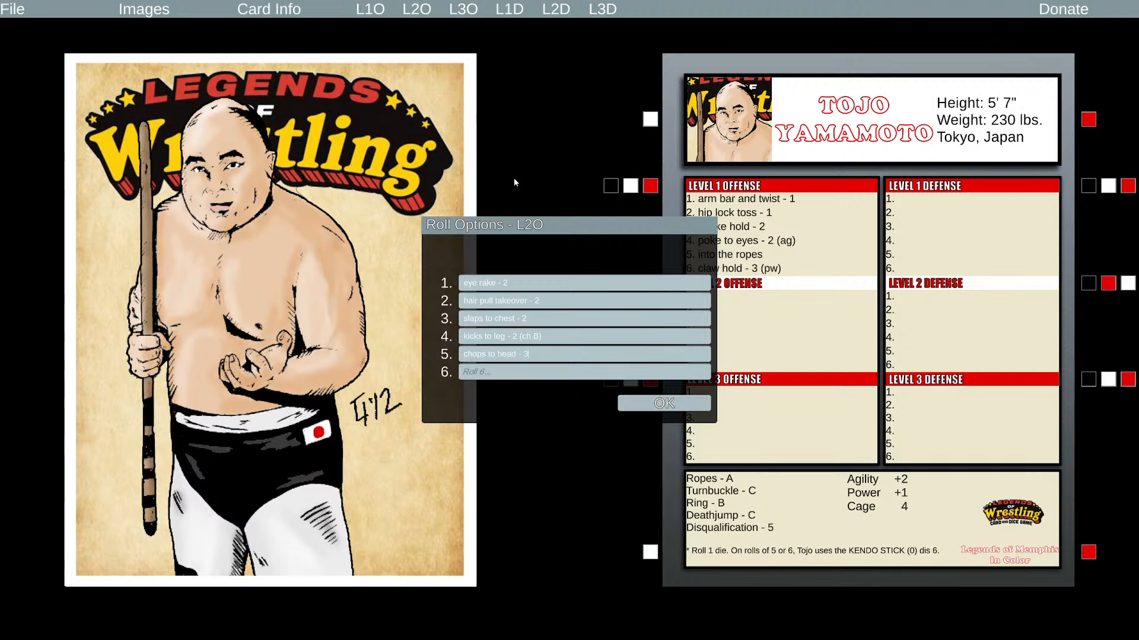
pyautogui.press('Tab')
pyautogui.write('salt throw - 3 Add 1 dis')
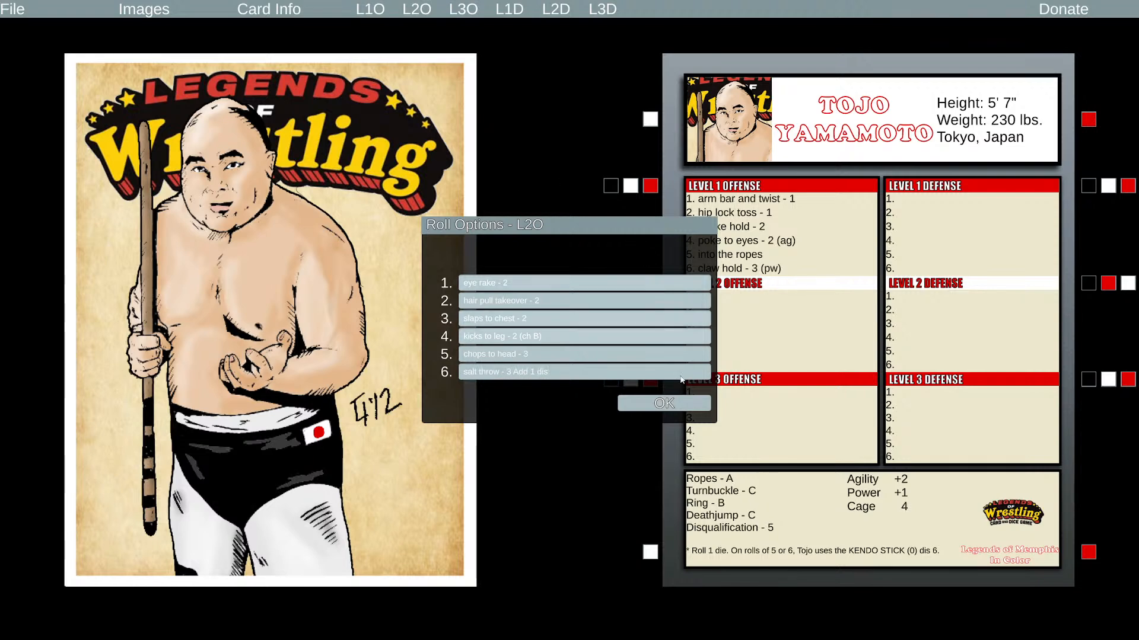
pyautogui.click(634, 403)
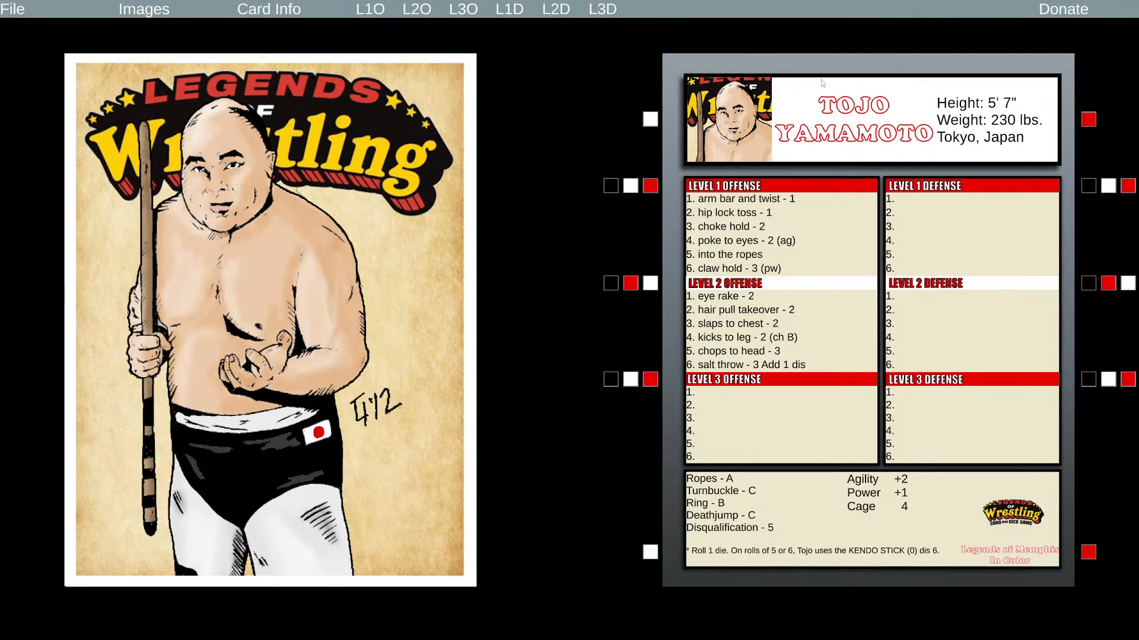
# Enter Level 3 Offense roll 1 as "running chop off ropes - 2 (ch C)" and roll 2 as "deathjump (c)"
pyautogui.click(462, 10)
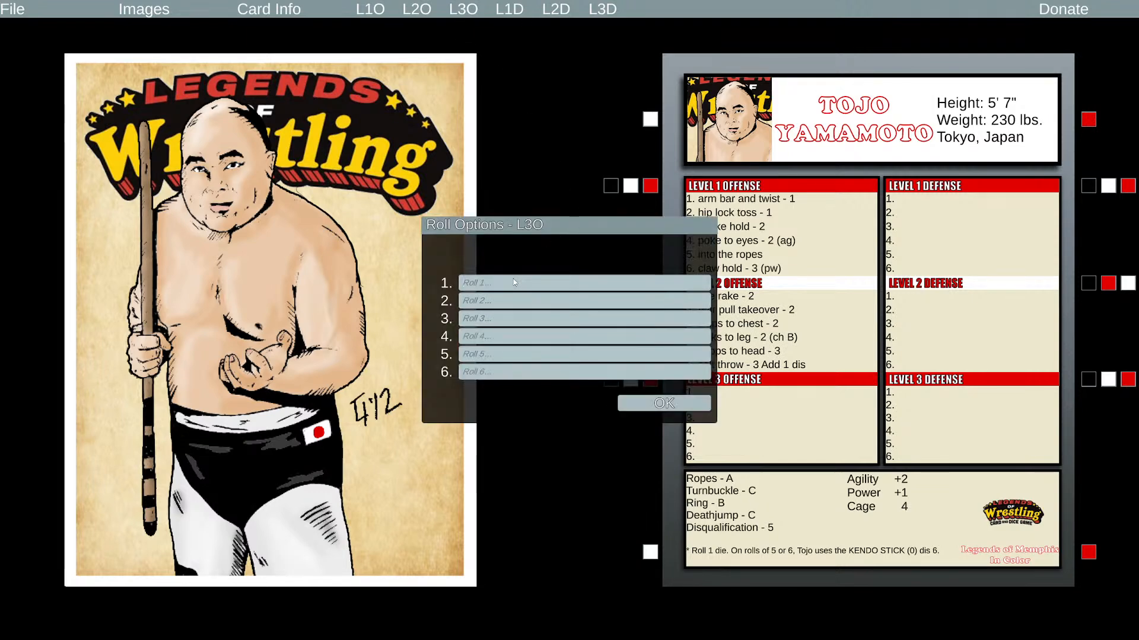
pyautogui.write('running chop off ropes - 2 (ch C)')
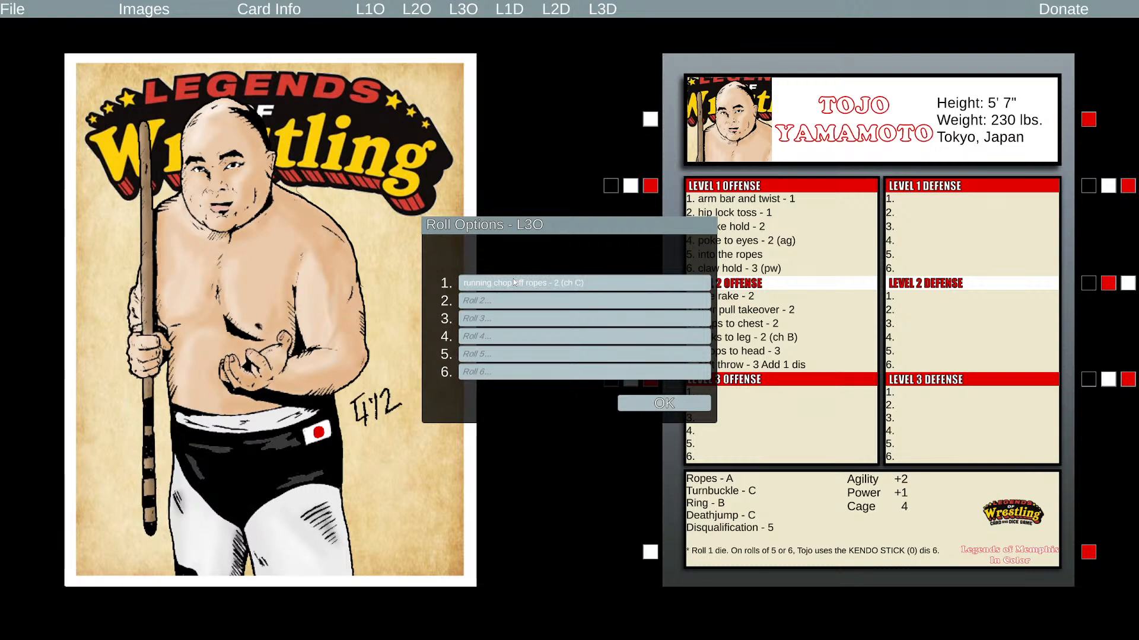
pyautogui.press('Tab')
pyautogui.write('ddathjump (d')
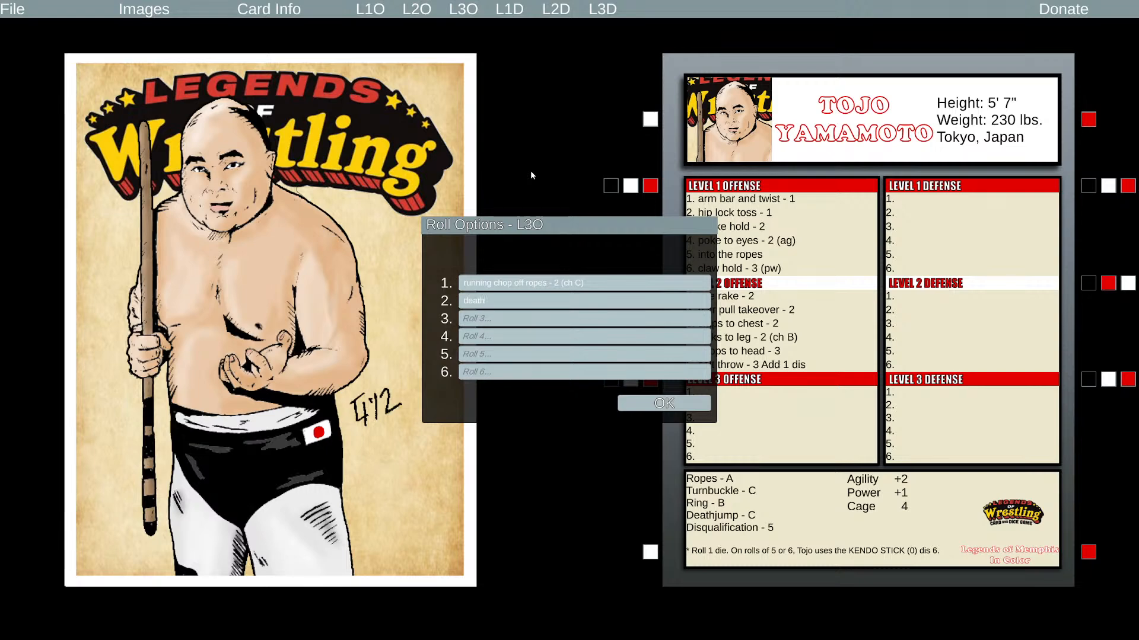
pyautogui.write(')')
# Enter Level 3 Offense roll 3 as "out of the ring (c)" and roll 4 as "stomach claw - 3"
pyautogui.press('Tab')
pyautogui.write('out of the ring (c')
pyautogui.press('Tab')
pyautogui.write('stomach claw - 3')
# Enter Level 3 Offense rolls 5 and 6 as "hit with wooden shoe - 3 Add 1 dis *" and "TOJO CHOPS (0)", and apply them
pyautogui.press('Tab')
pyautogui.write('hit with wooden shoe - 3 Add 1 ')
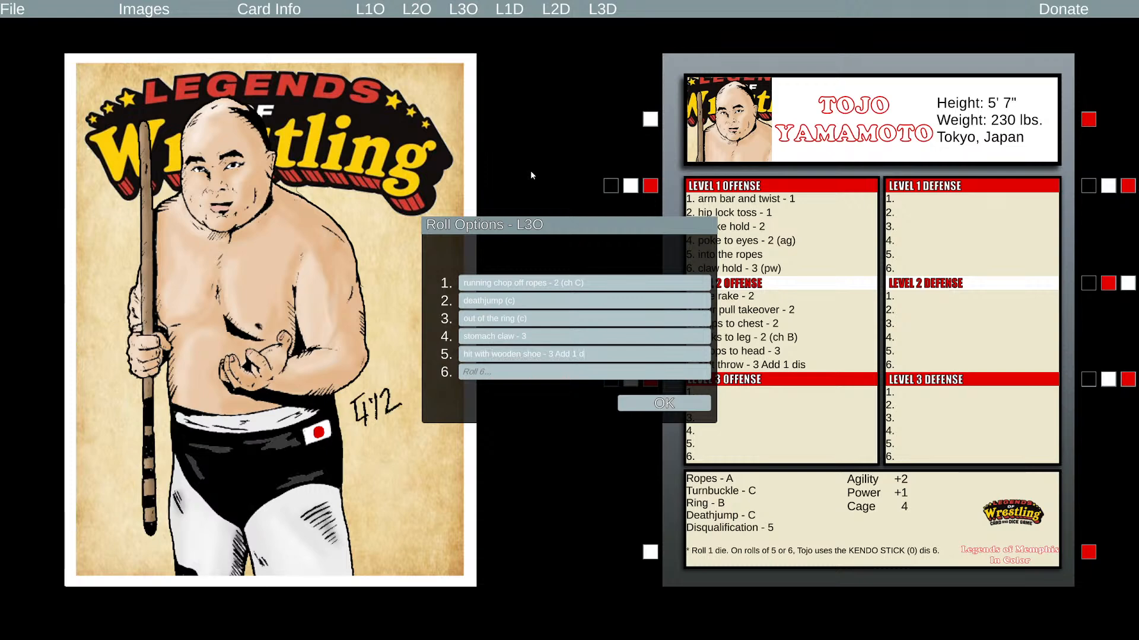
pyautogui.write('dis')
pyautogui.write('TOJO Ch')
pyautogui.write('OPS ')
pyautogui.write('(0')
pyautogui.write(')')
pyautogui.click(664, 403)
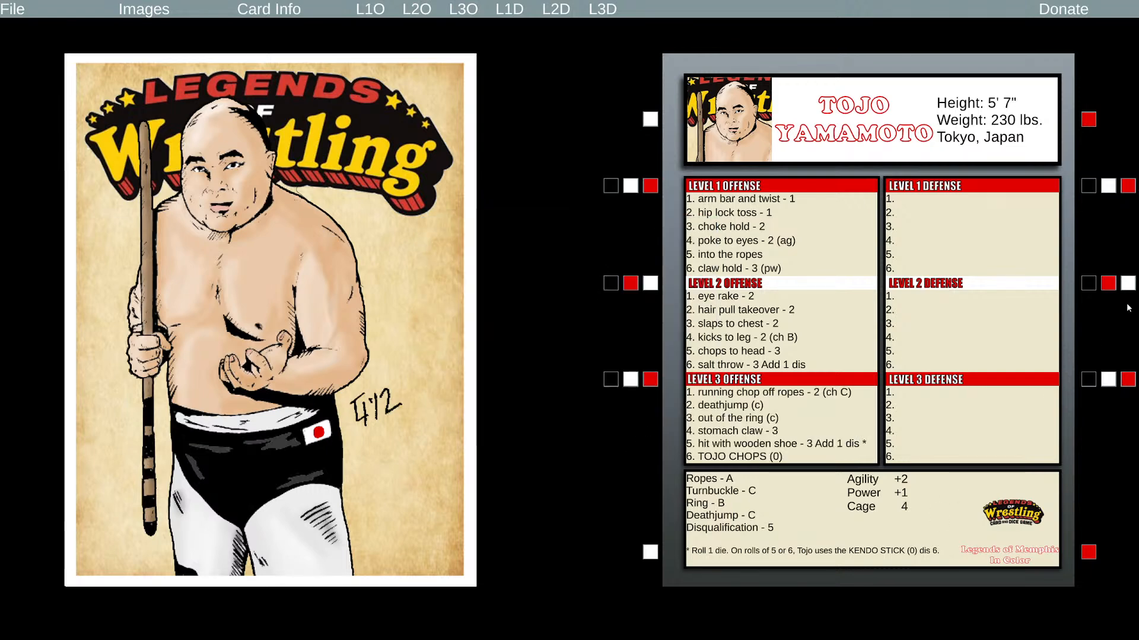
# Fill Level 1 Defense rolls 1 to 3 with "dazed - 1", "TOJO YAMAMOTO - 1" and "TOJO YAMAMOTO - 2"
pyautogui.click(508, 12)
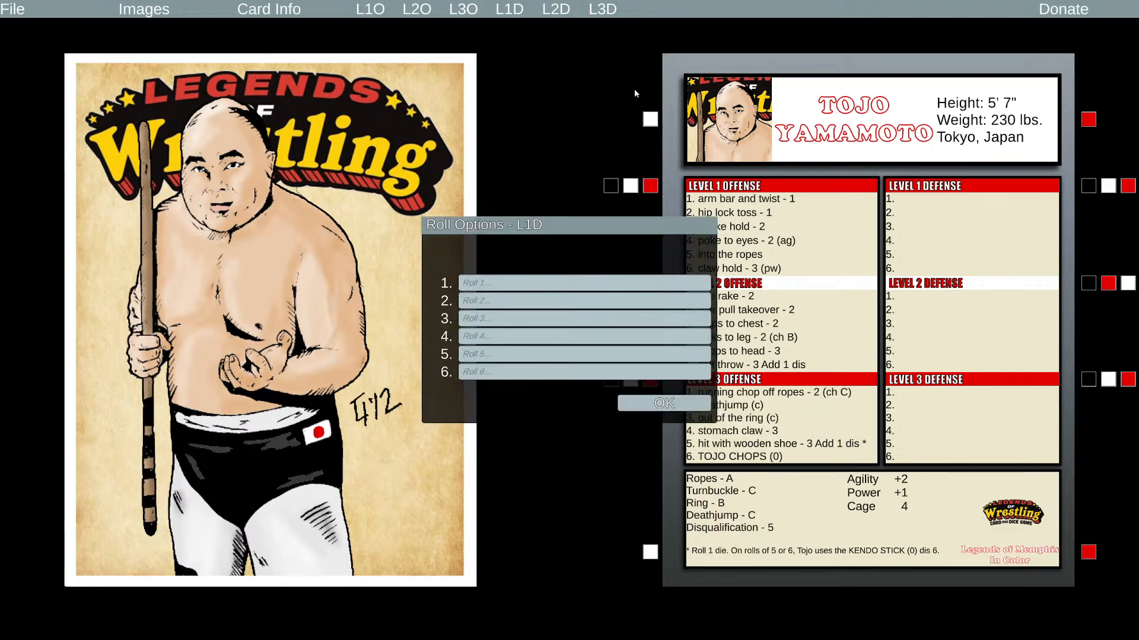
pyautogui.click(541, 290)
pyautogui.write('dazed - 1')
pyautogui.press('Tab')
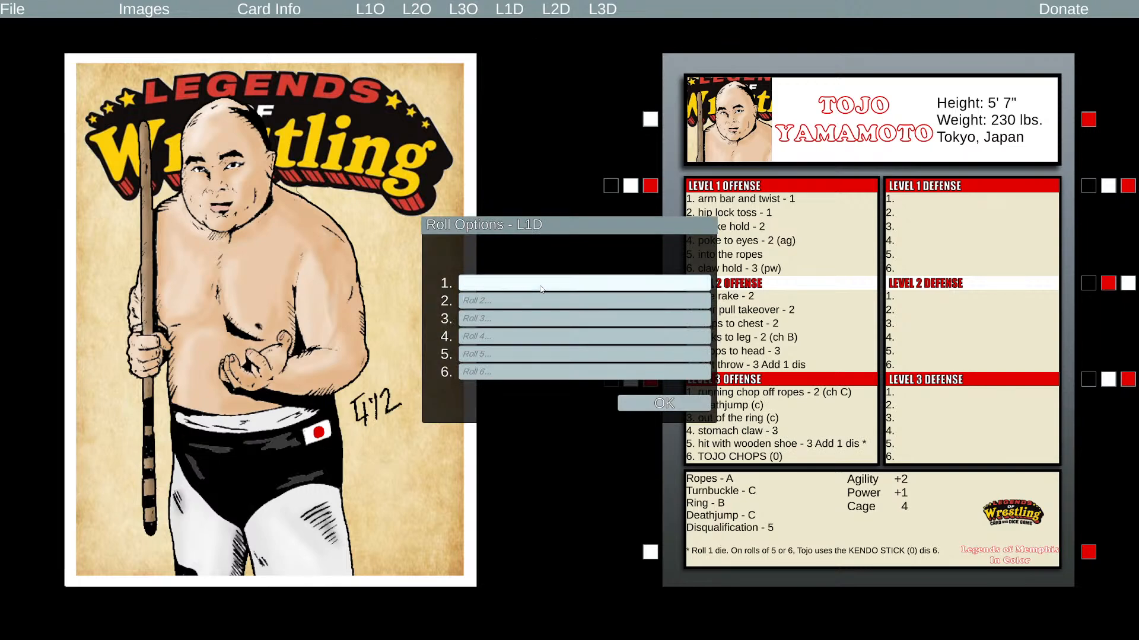
pyautogui.write('TOJO YAMAMOTO - 1')
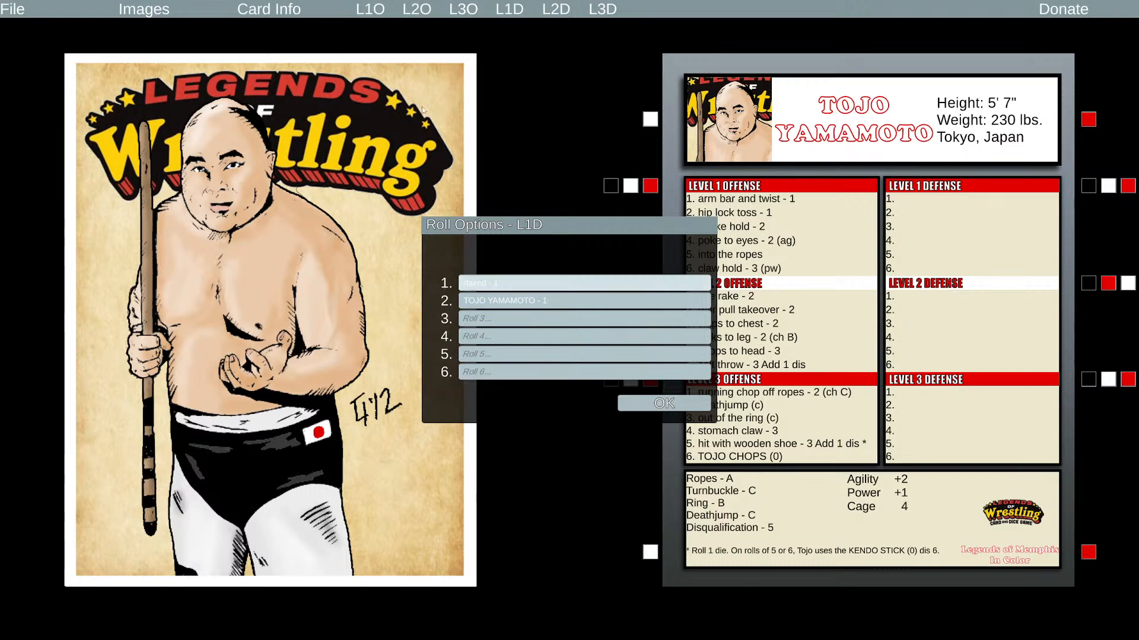
pyautogui.write('TOJO YAMAMOTO - 1')
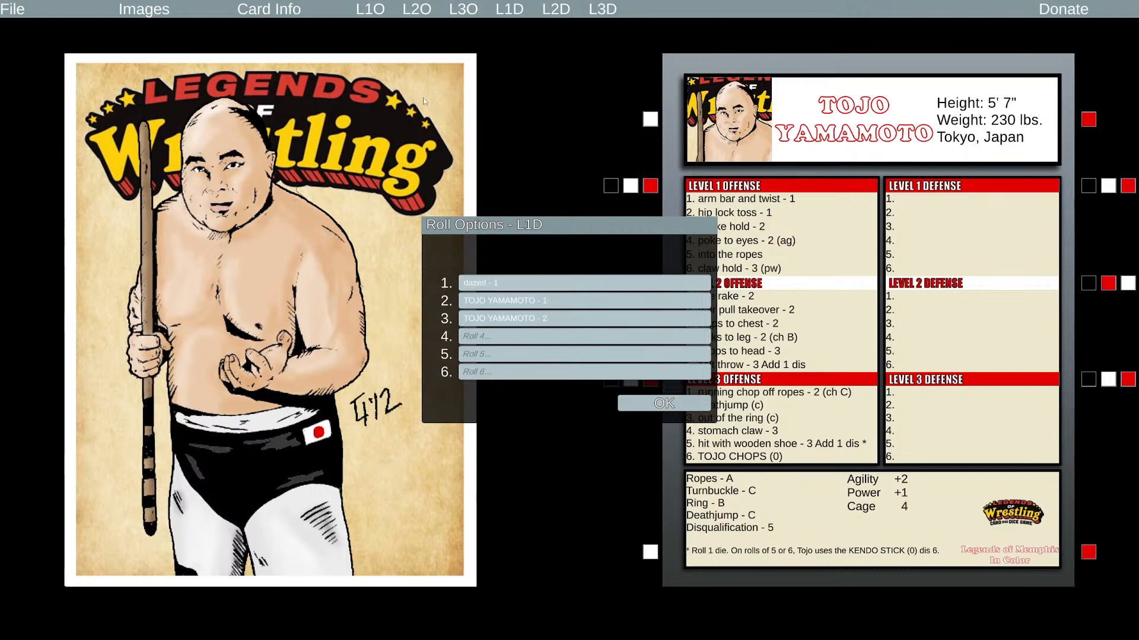
# Enter Level 1 Defense roll 4 as "dazed - 1" and rolls 5 and 6 as "dazed - 1 (tag)", and apply the rolls
pyautogui.press('Tab')
pyautogui.write('dazed ')
pyautogui.write('dazed')
pyautogui.write(' - 1 (tag)')
pyautogui.press('Tab')
pyautogui.write('dazed - 1 (ta')
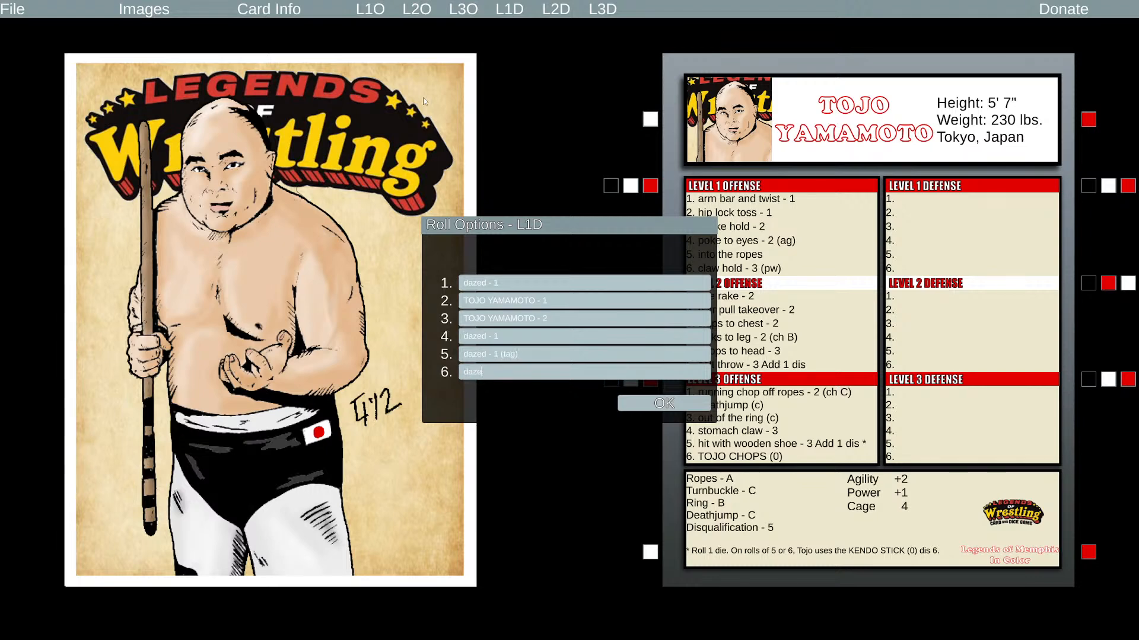
pyautogui.write('g)')
pyautogui.click(661, 405)
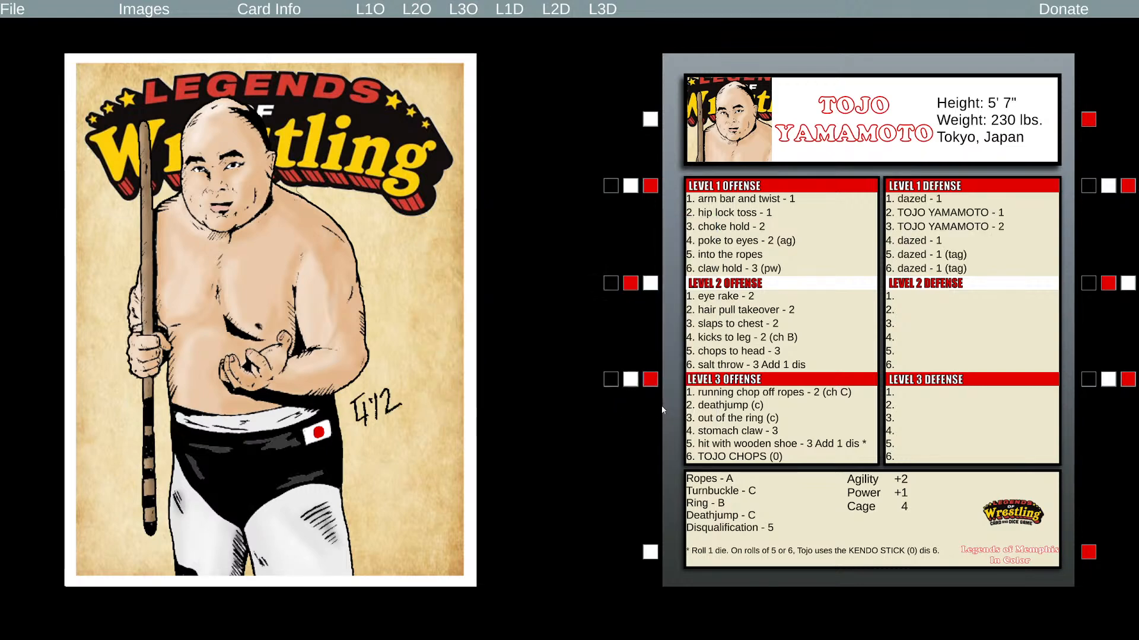
# Enter Level 2 Defense roll 1 as "hurt - 2 (tag)" and rolls 2 and 3 as "hurt - 2"
pyautogui.click(547, 9)
pyautogui.click(478, 287)
pyautogui.write('hurt - 2 (tag)')
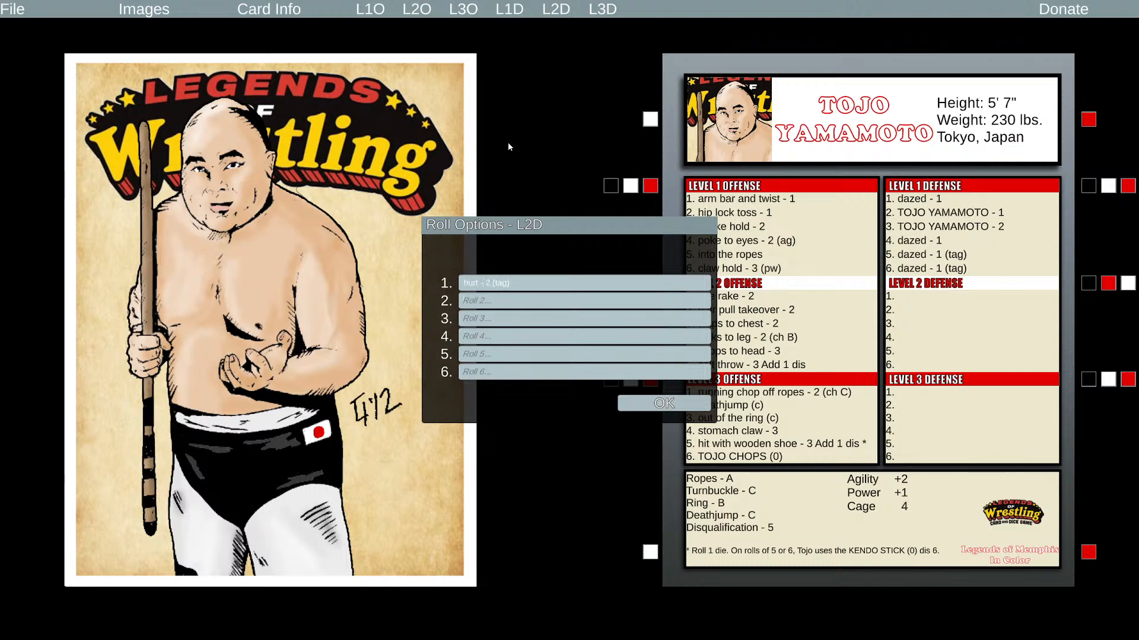
pyautogui.press('Tab')
pyautogui.write('hurt - 2')
pyautogui.press('Tab')
pyautogui.write('hurt - 2')
# Fill Level 2 Defense rolls 4 to 6 with "TOJO YAMAMOTO - 2", "hurt - 2 (tag)" and "dazed - 1", and apply the rolls
pyautogui.press('Tab')
pyautogui.write('TOJO YAMAMOTO')
pyautogui.write('- 2')
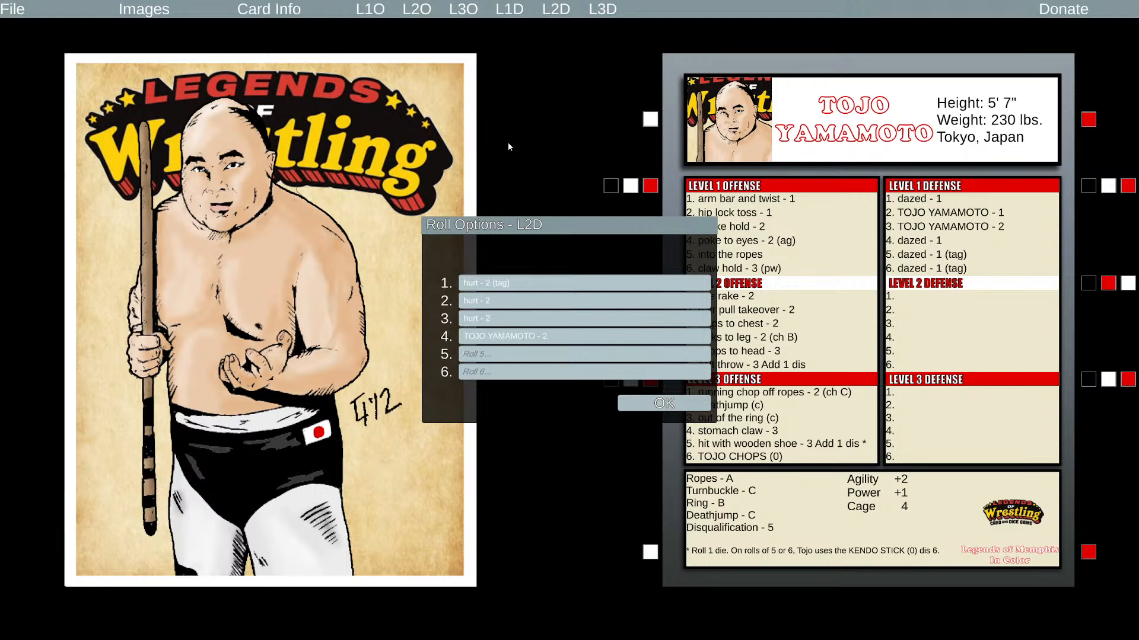
pyautogui.press('Tab')
pyautogui.write('hurt - 2 (tag)')
pyautogui.press('Tab')
pyautogui.write('dazed - 1')
pyautogui.click(650, 397)
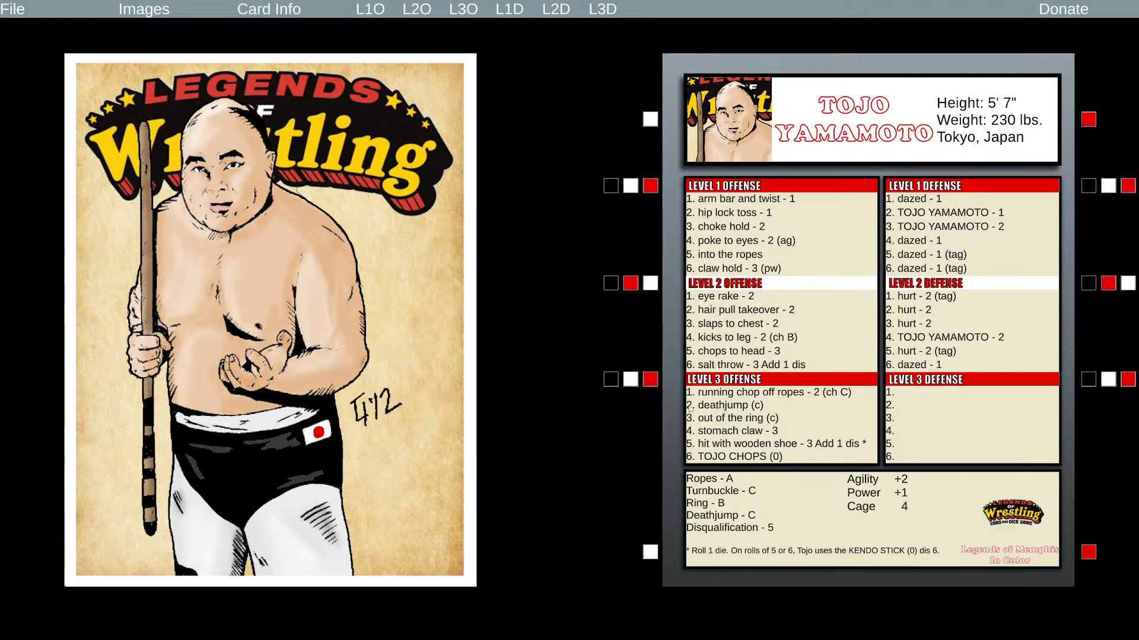
# Fill Level 3 Defense rolls 1 to 3 with "down - 3 (tag)", "down - 3 (lv)" and "hurt - 2"
pyautogui.click(602, 9)
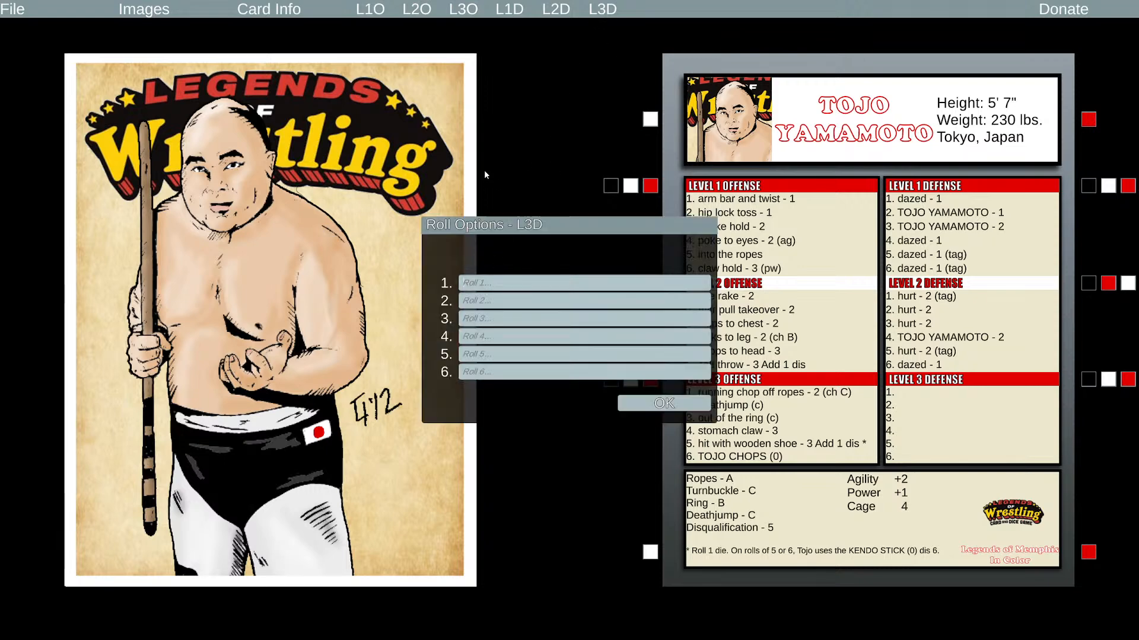
pyautogui.write('down - 3 (tag)')
pyautogui.press('Tab')
pyautogui.write('down - 3 (lv)')
pyautogui.press('Tab')
pyautogui.write('hurt - 2')
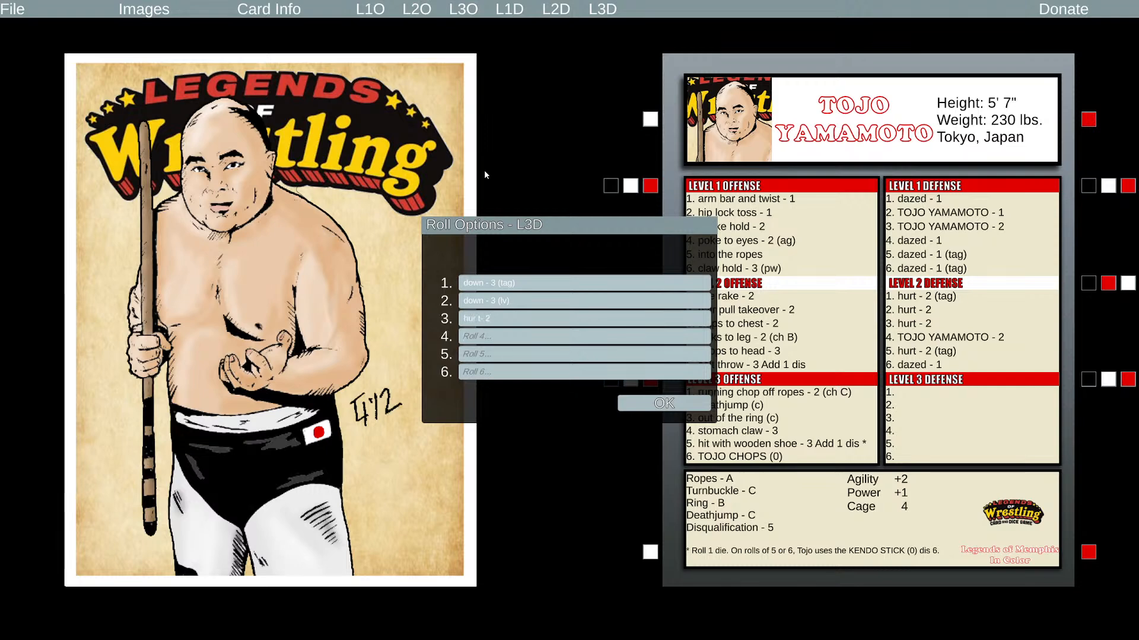
pyautogui.press('BackSpace')
pyautogui.press('BackSpace')
pyautogui.press('BackSpace')
pyautogui.press('BackSpace')
pyautogui.press('BackSpace')
pyautogui.write('t - 2')
# Fill Level 3 Defense rolls 4 to 6 with "hrut - 2", "hurt - 2" and "PIN 7 (4)", and apply the rolls
pyautogui.press('Tab')
pyautogui.write('hrut - 2')
pyautogui.press('Tab')
pyautogui.write('hurt - 2')
pyautogui.press('Tab')
pyautogui.write('PIN 7 (r4')
pyautogui.press('BackSpace')
pyautogui.click(671, 401)
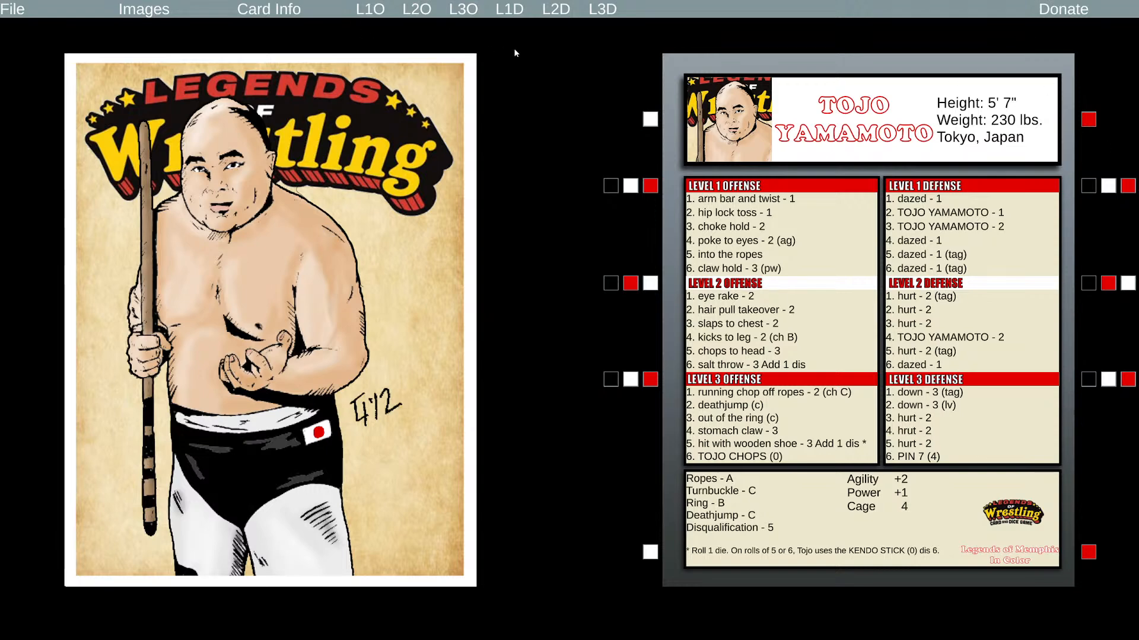
# Export the finished card to PNG and reset the card to the blank template
pyautogui.click(15, 12)
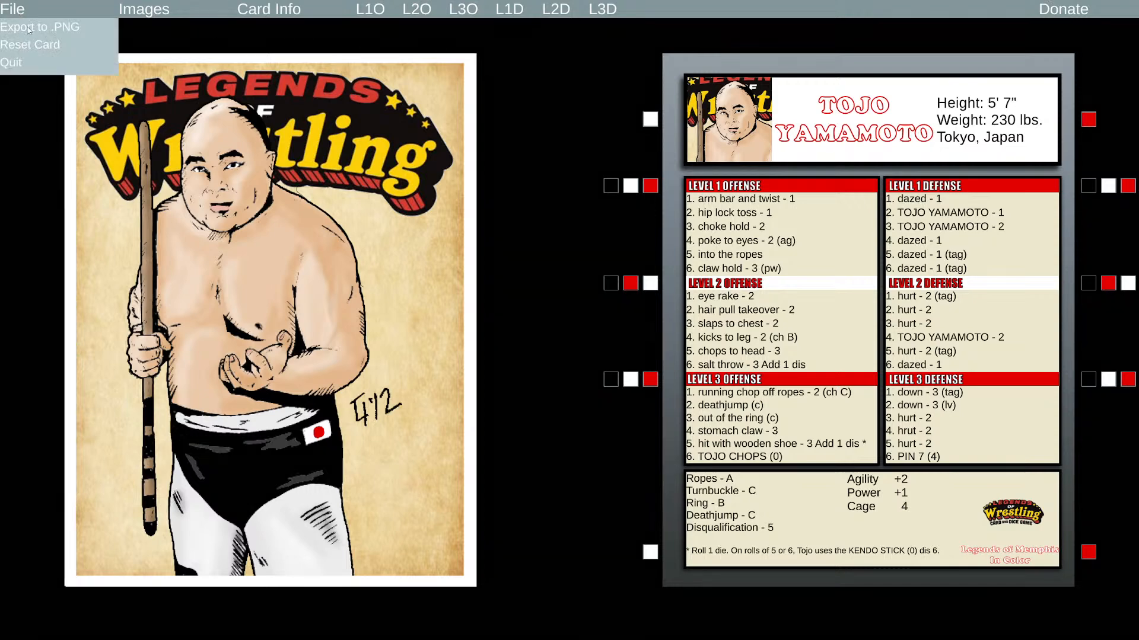
pyautogui.click(30, 29)
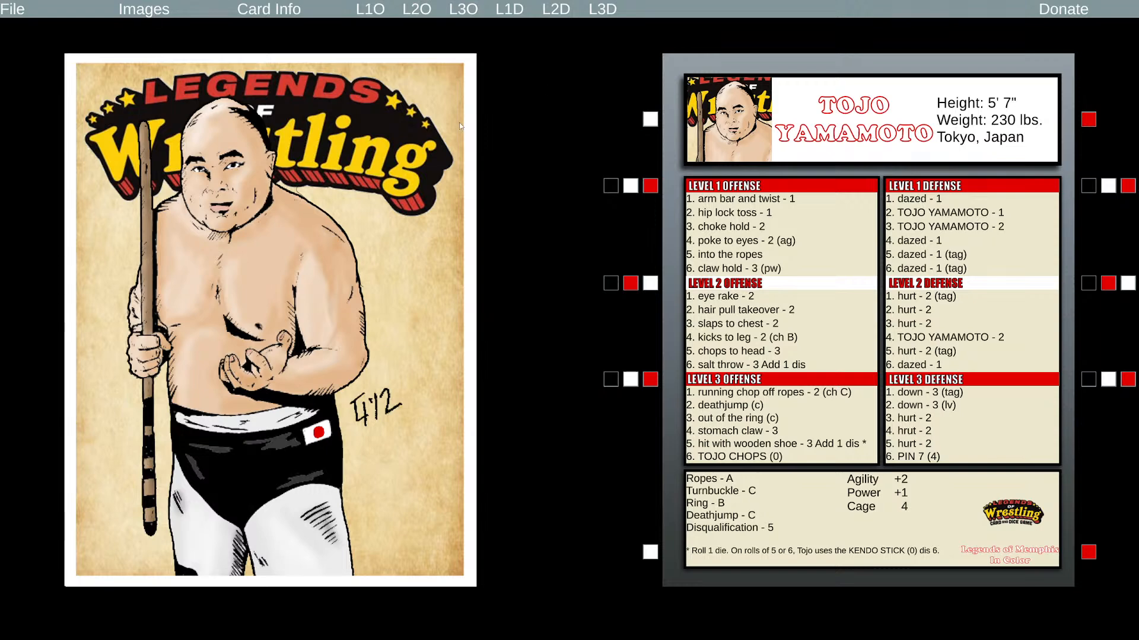
pyautogui.click(19, 9)
pyautogui.click(31, 47)
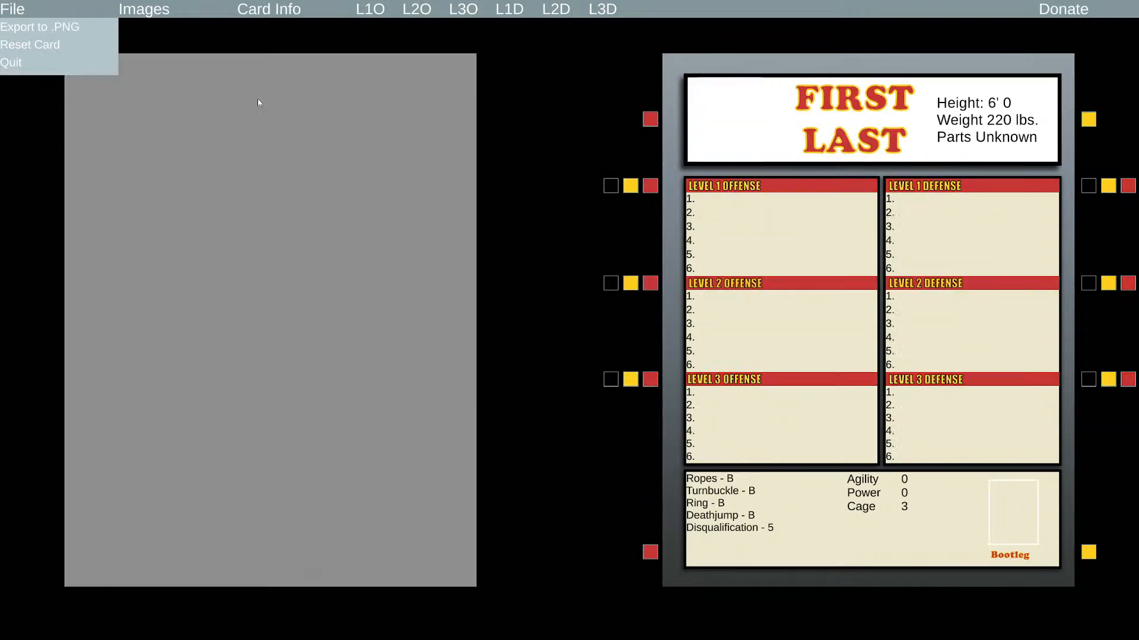
pyautogui.click(566, 66)
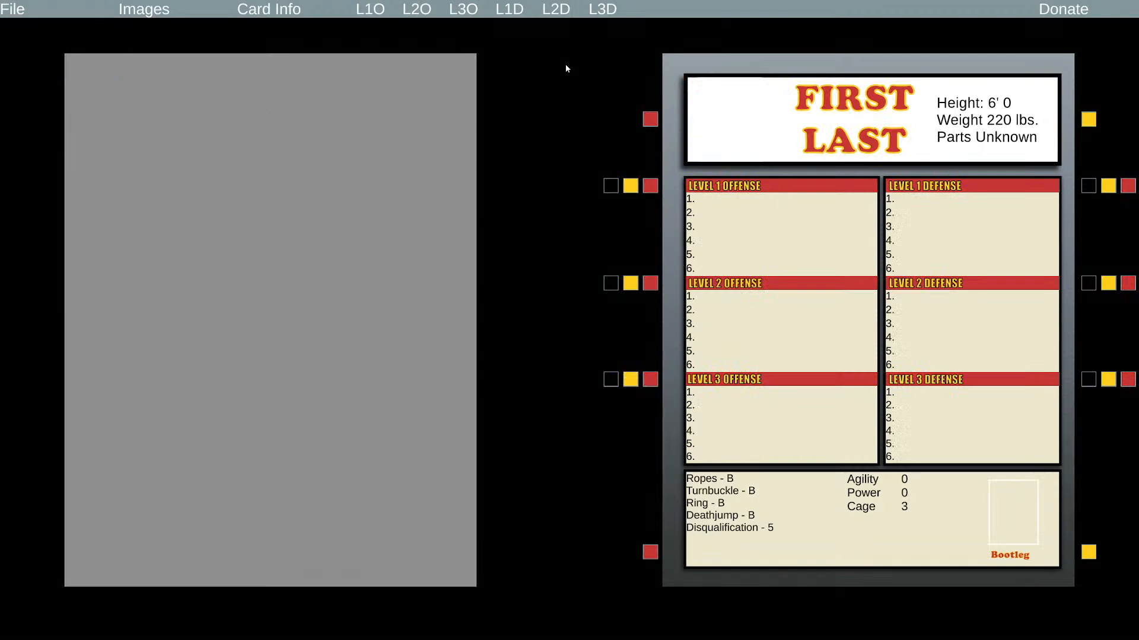
pyautogui.click(144, 9)
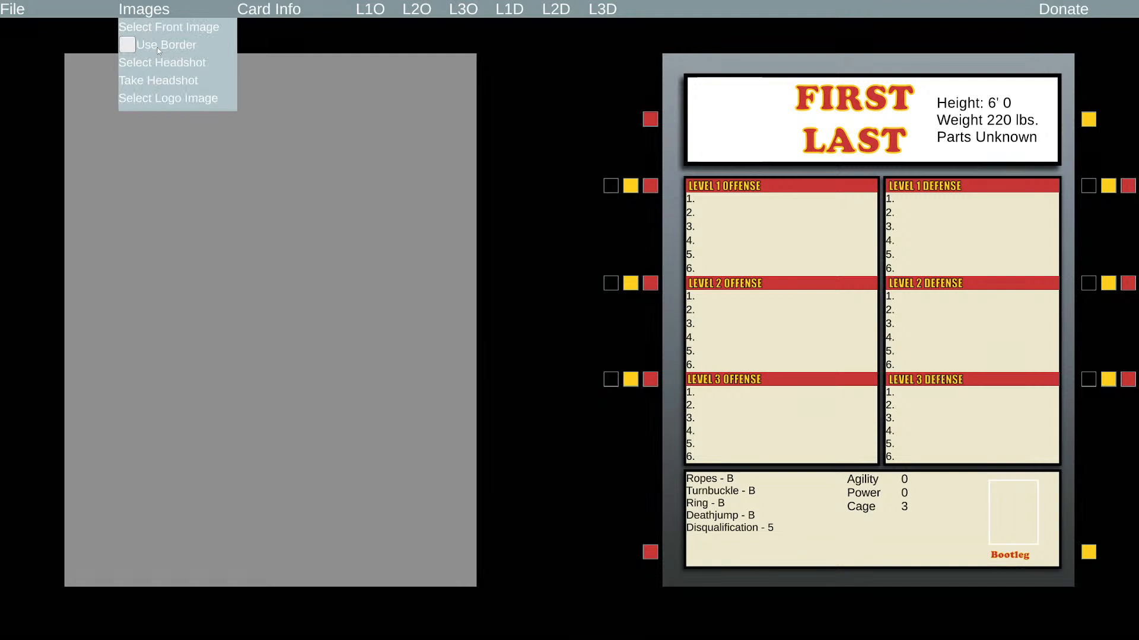
pyautogui.click(158, 47)
pyautogui.click(145, 47)
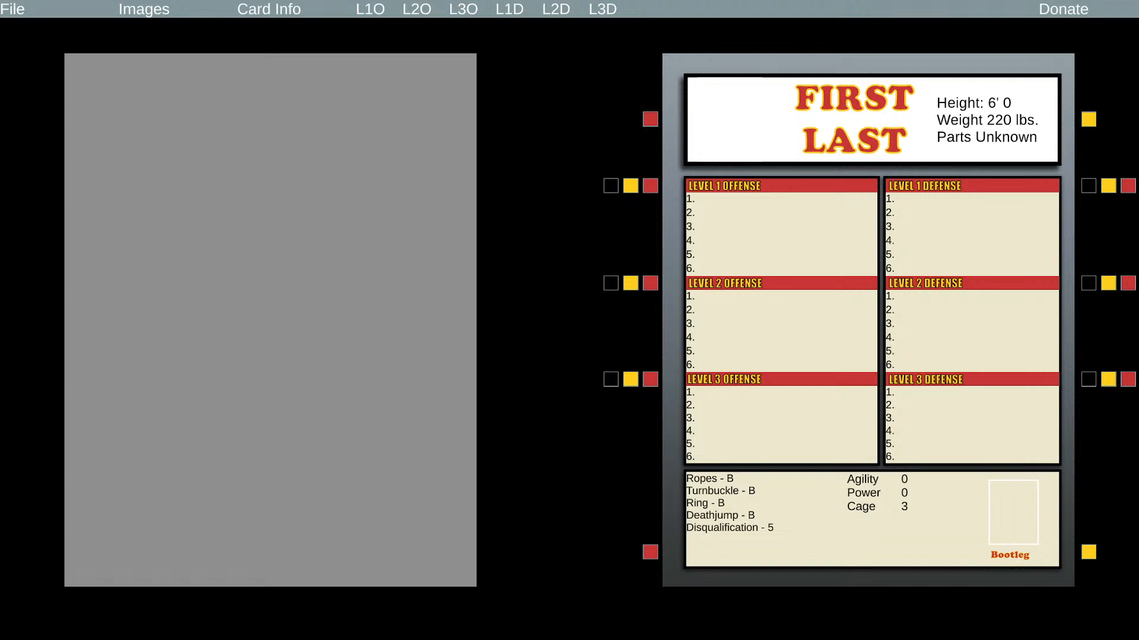
# Quit Bootlegger and open the Bootlegger folder inside Documents in File Explorer
pyautogui.click(13, 9)
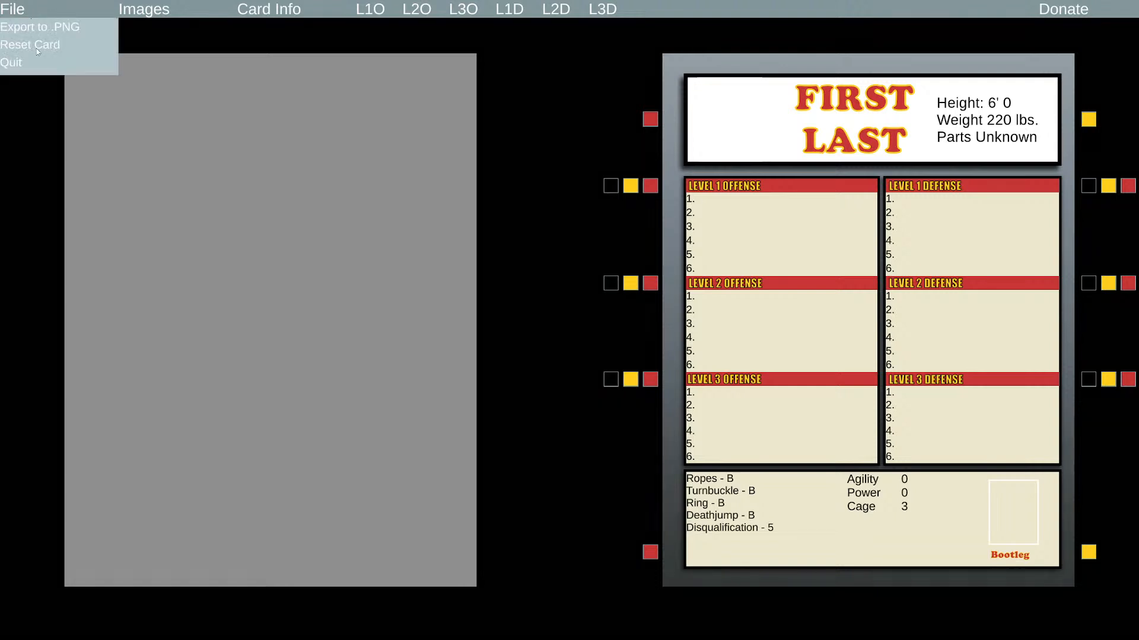
pyautogui.click(21, 67)
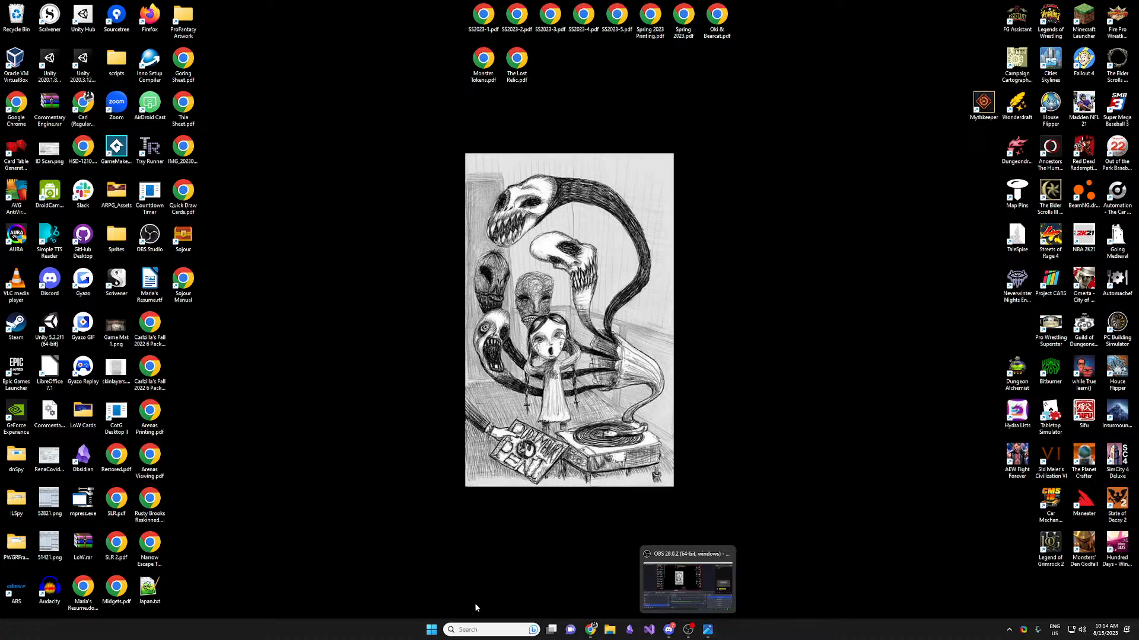
pyautogui.click(609, 630)
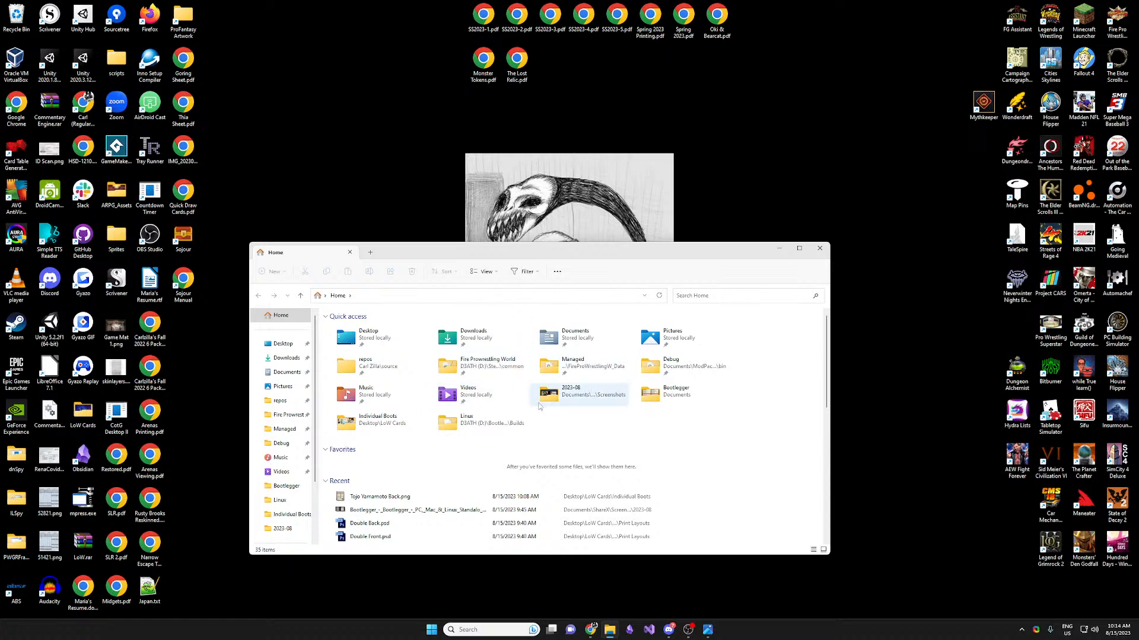
pyautogui.doubleClick(563, 336)
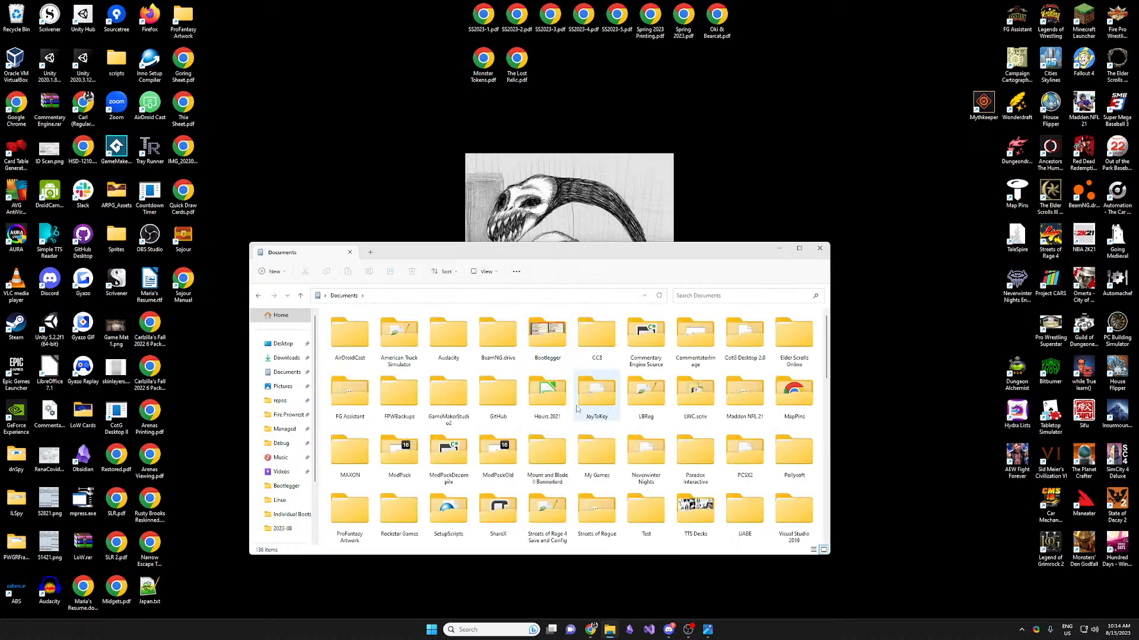
pyautogui.doubleClick(548, 341)
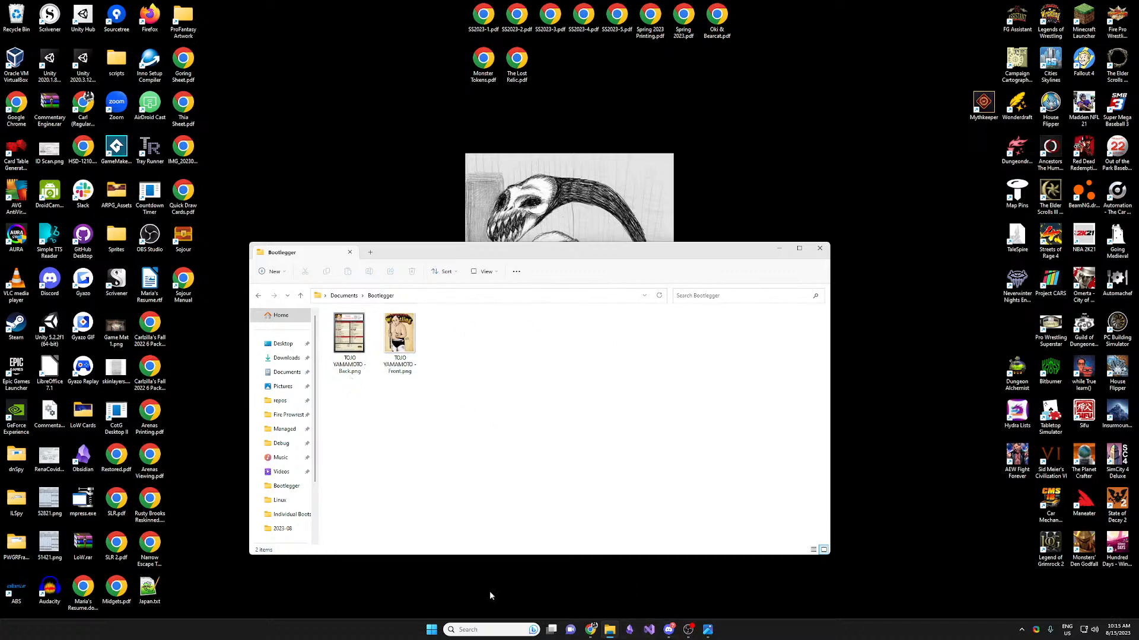
# Launch Adobe Photoshop CS6 and open the recent print layout Double Front.psd
pyautogui.click(431, 629)
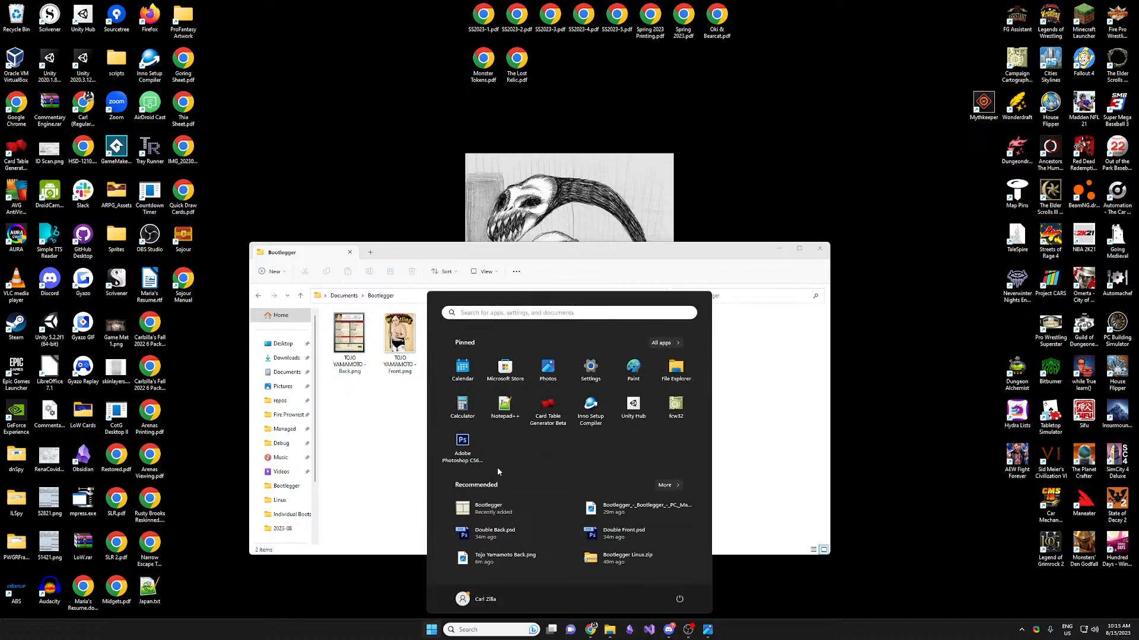
pyautogui.click(463, 443)
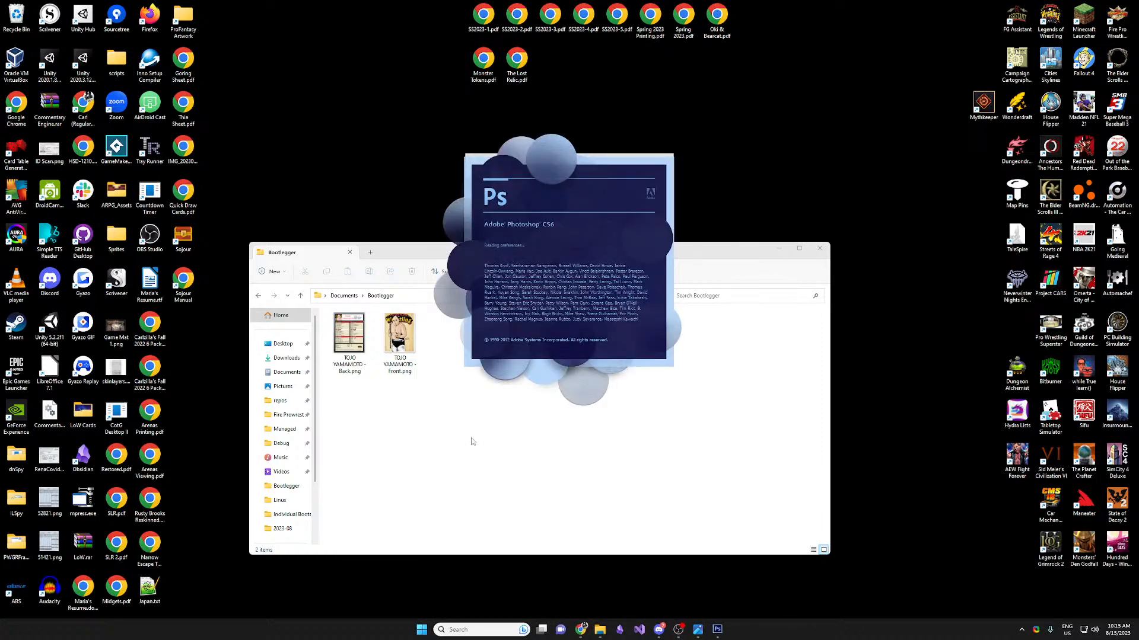
pyautogui.click(473, 441)
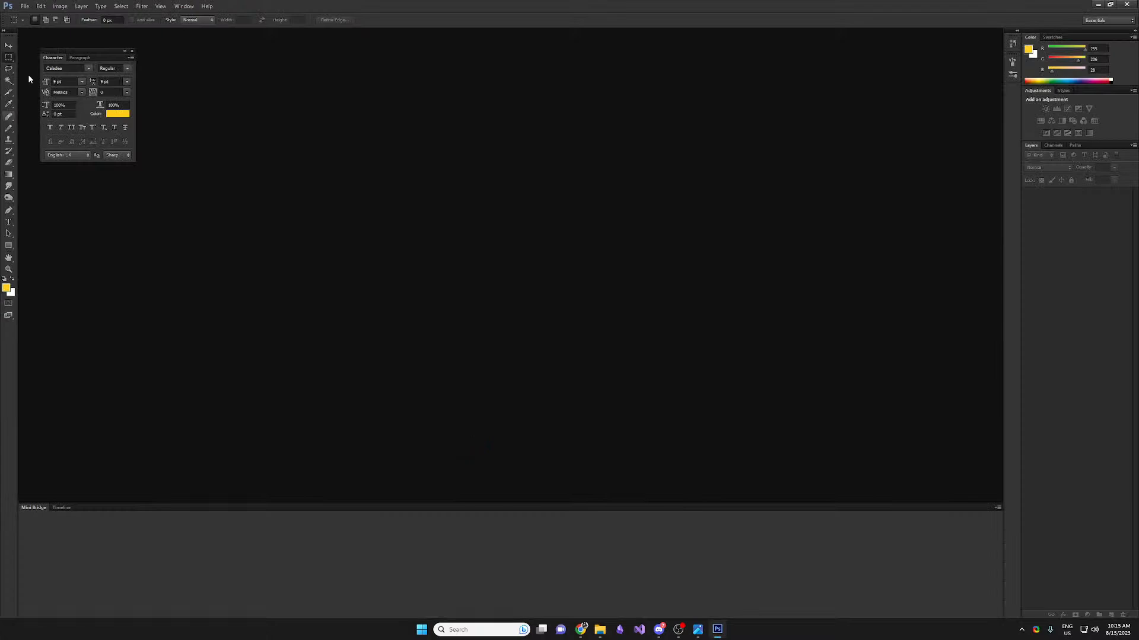
pyautogui.click(25, 6)
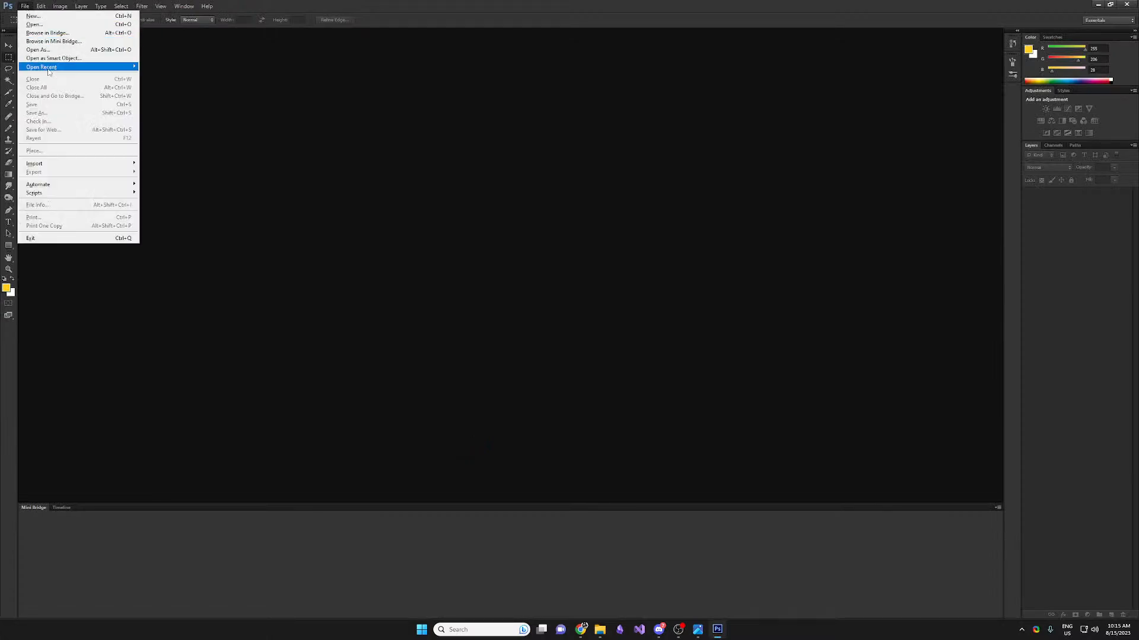
pyautogui.moveTo(49, 70)
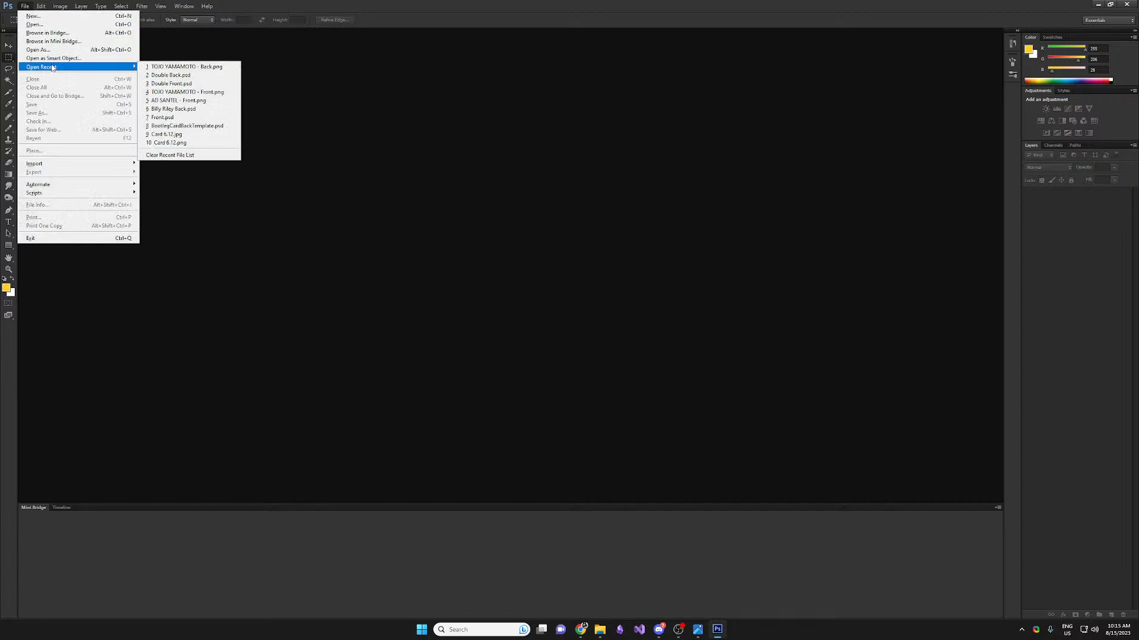
pyautogui.click(171, 84)
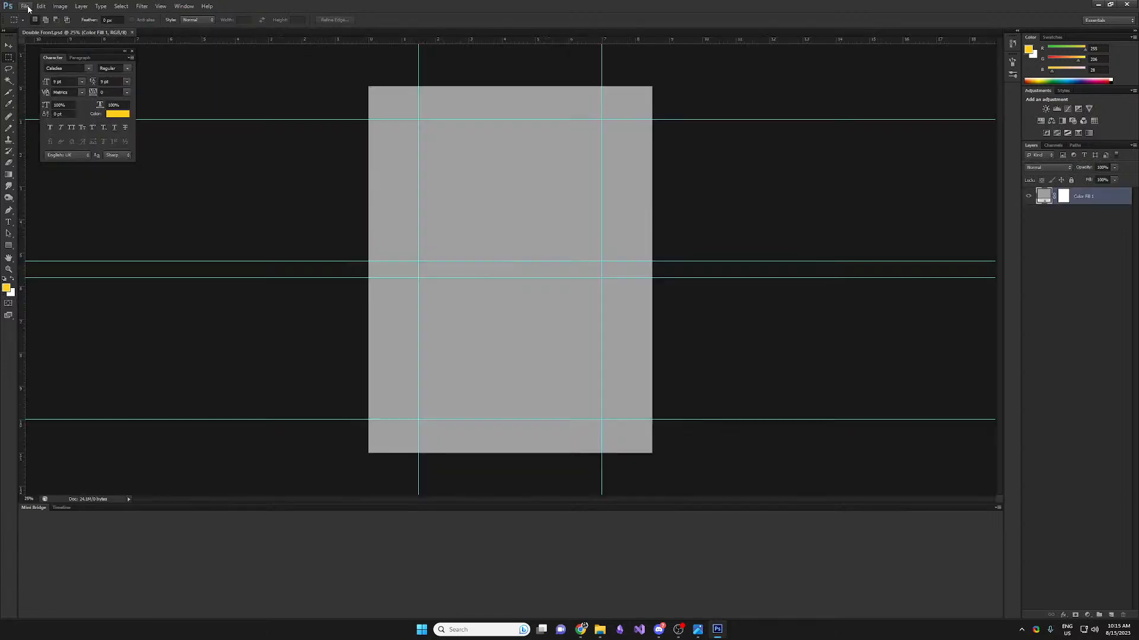
# Open the recent print layout Double Back.psd alongside Double Front.psd
pyautogui.click(26, 6)
pyautogui.moveTo(68, 70)
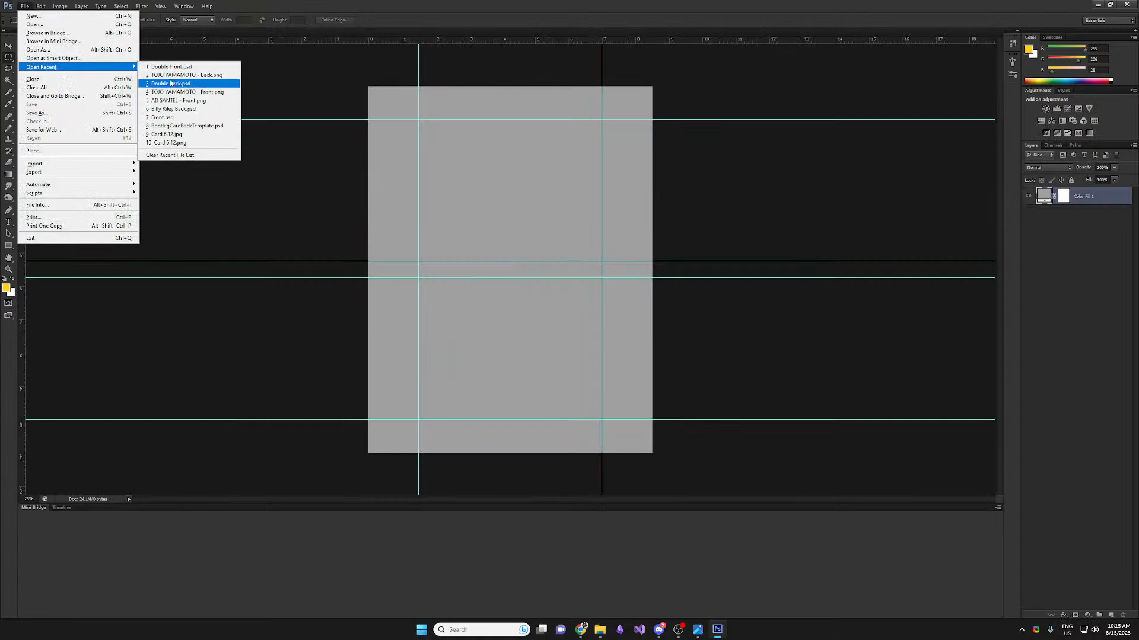
pyautogui.click(181, 85)
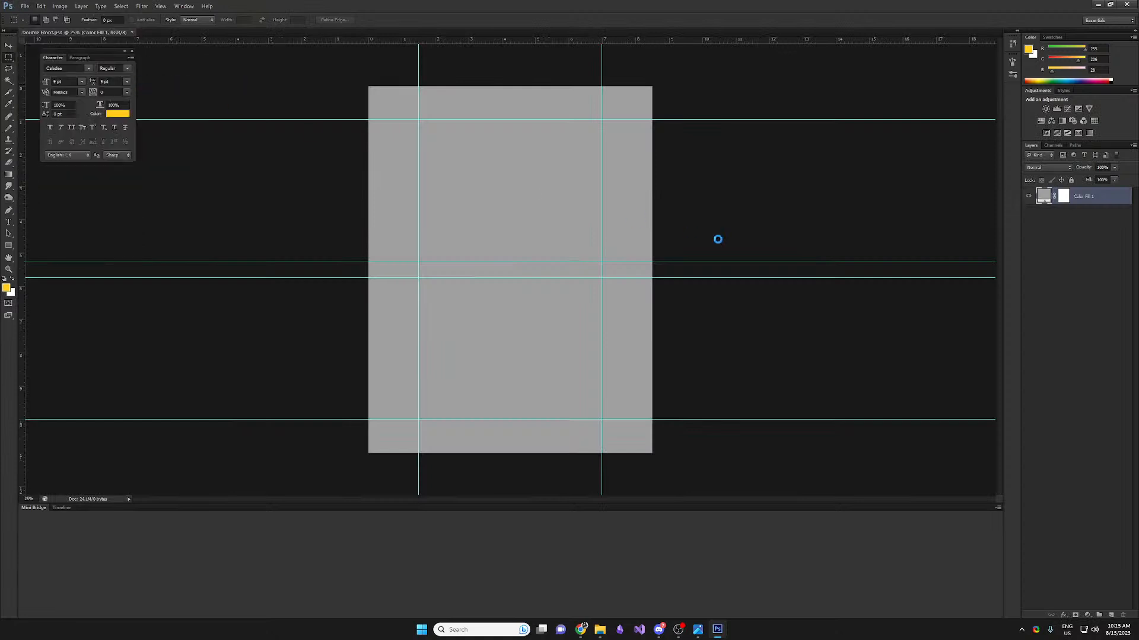
# Compare the Double Front and Double Back layouts and check the image size of Double Back.psd
pyautogui.click(103, 33)
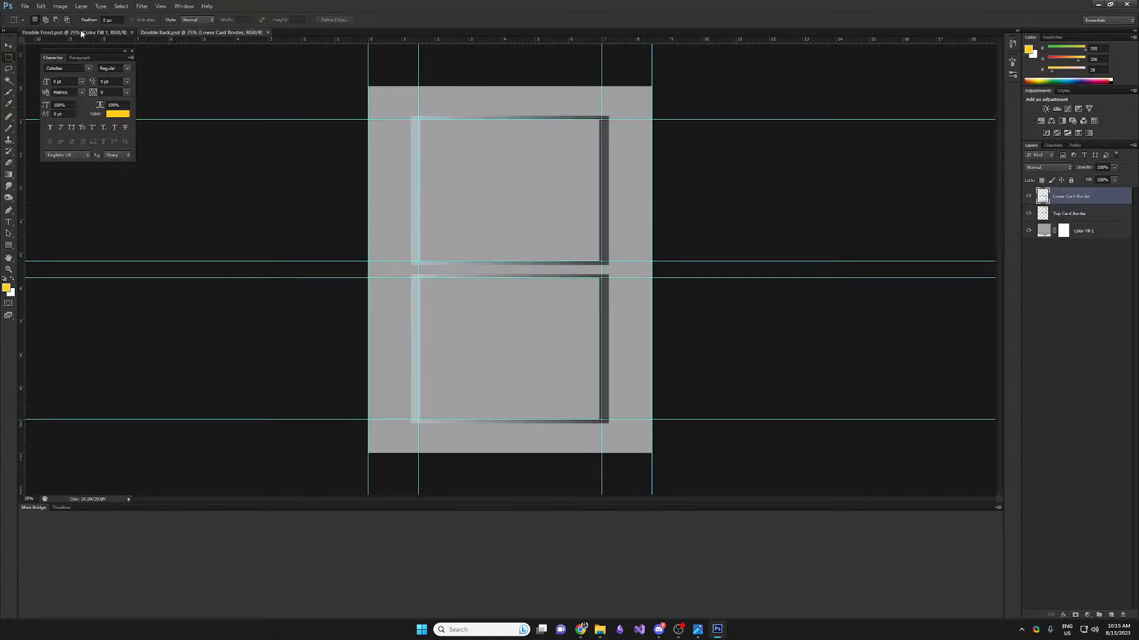
pyautogui.click(189, 33)
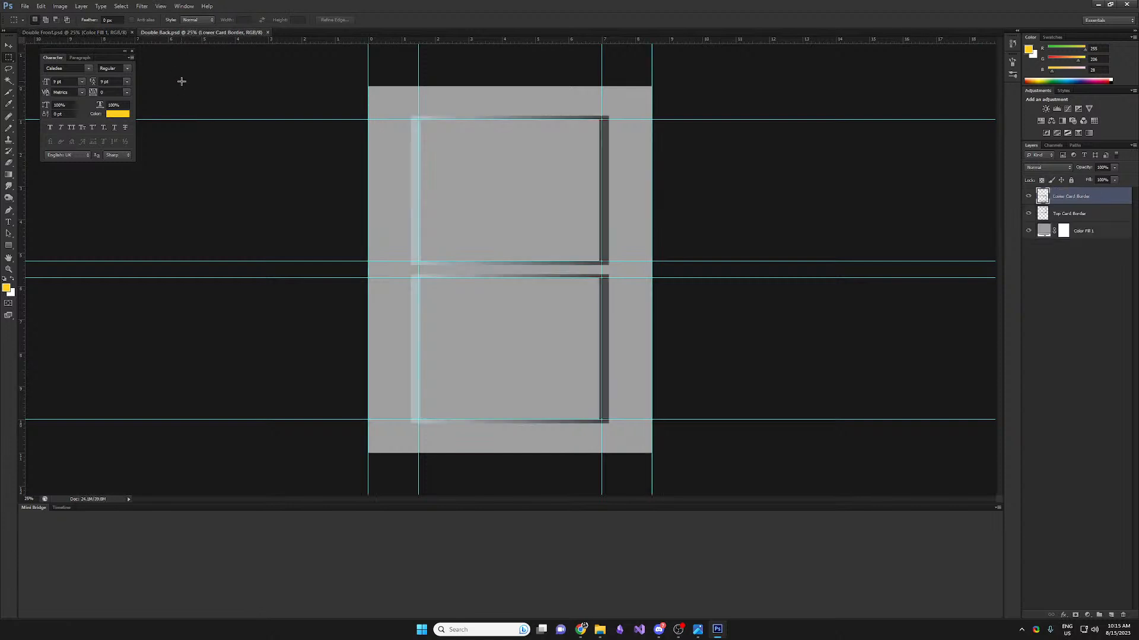
pyautogui.hotkey('ctrl', 'alt', 'i')
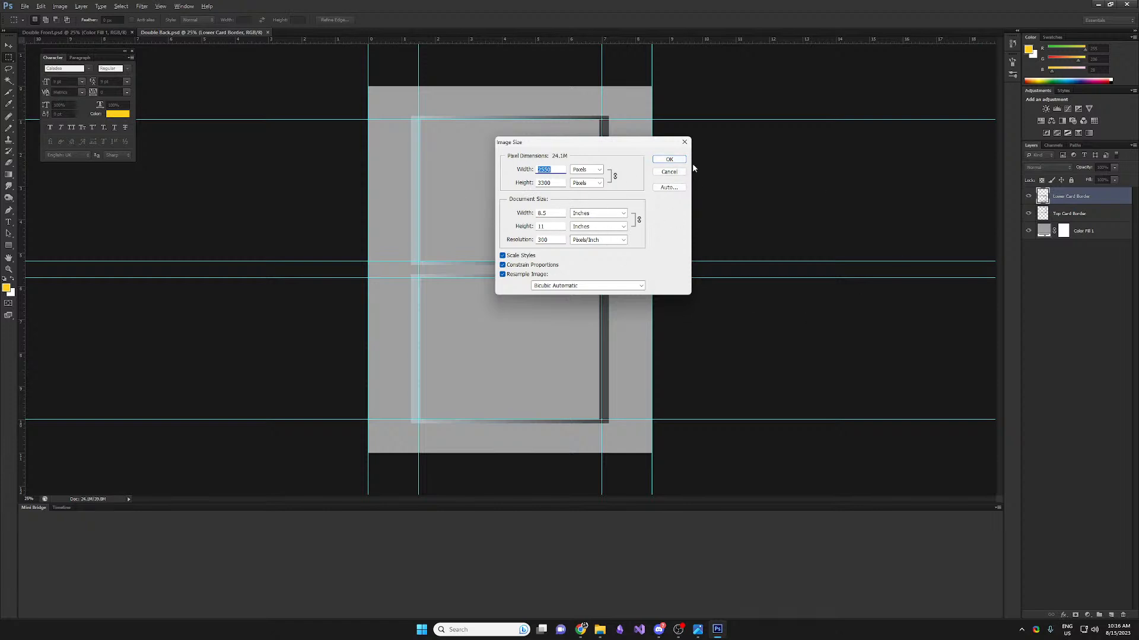
pyautogui.press('Return')
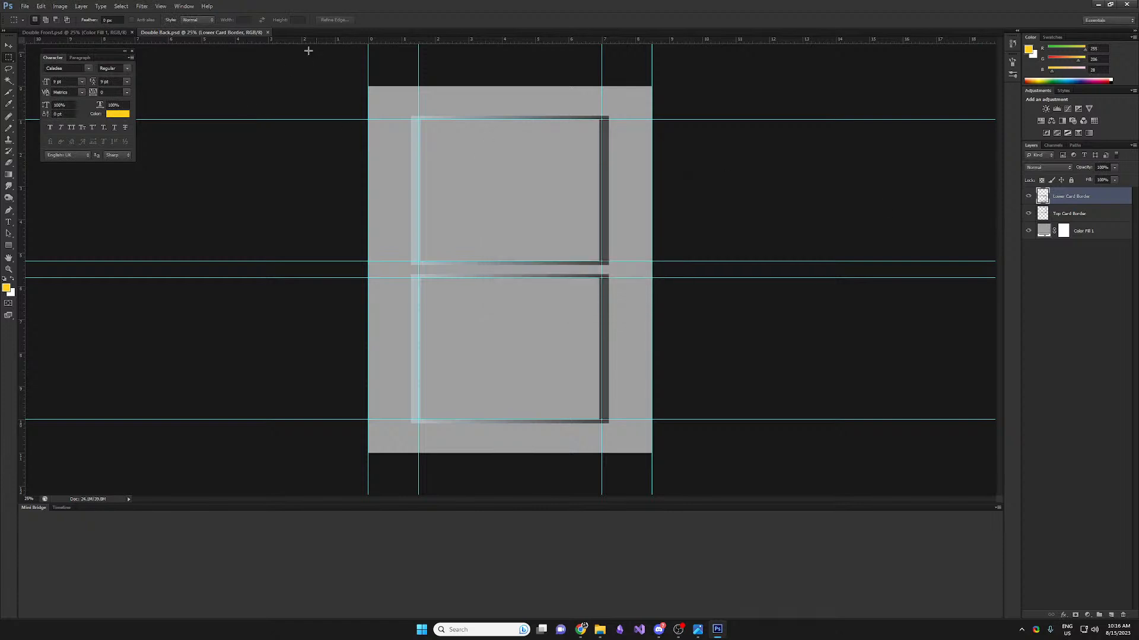
pyautogui.click(55, 32)
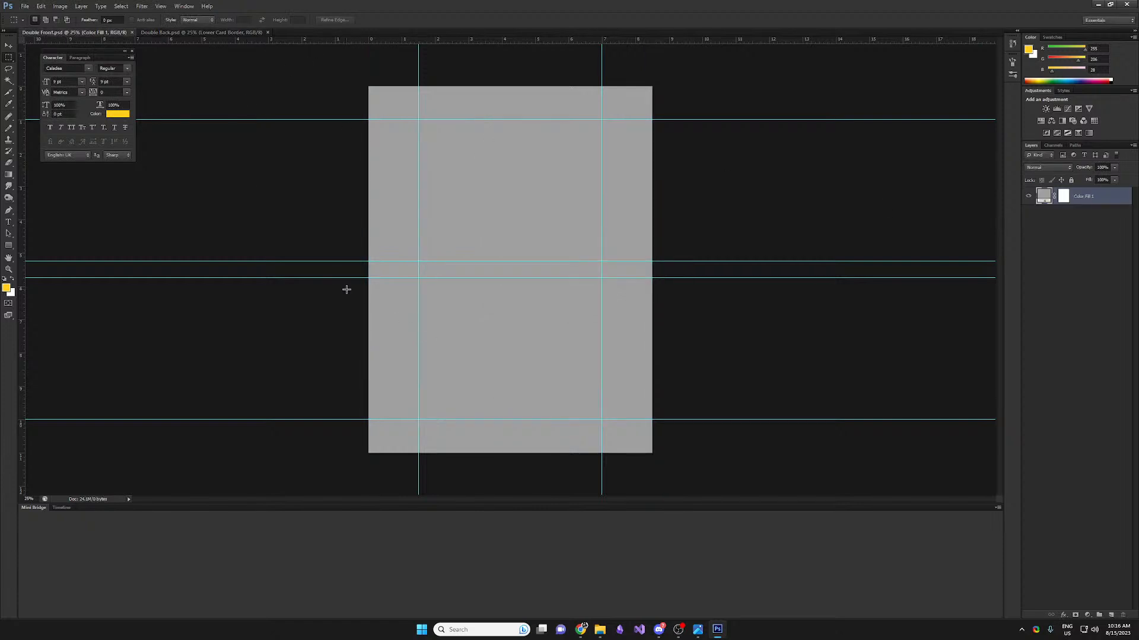
# Open TOJO YAMAMOTO - Front.png and TOJO YAMAMOTO - Back.png from the Bootlegger folder as separate Photoshop documents
pyautogui.click(599, 629)
pyautogui.click(396, 349)
pyautogui.moveTo(395, 349); pyautogui.dragTo(474, 36)
pyautogui.click(600, 629)
pyautogui.moveTo(348, 338); pyautogui.dragTo(460, 47)
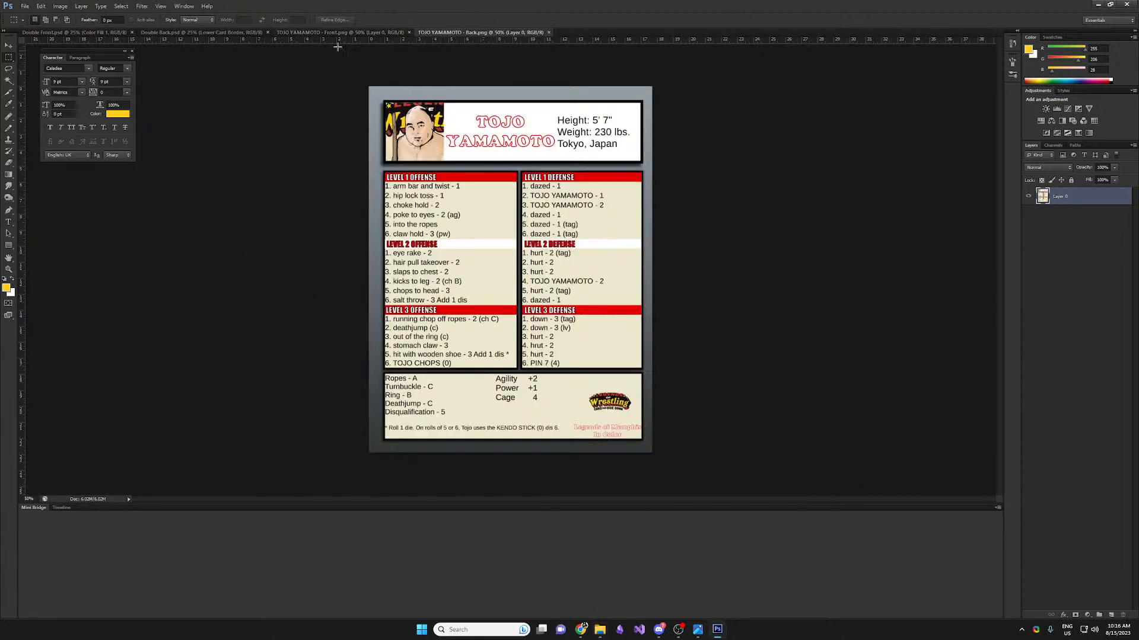
# Review the card's front image and the Double Front and Double Back print layouts
pyautogui.click(324, 33)
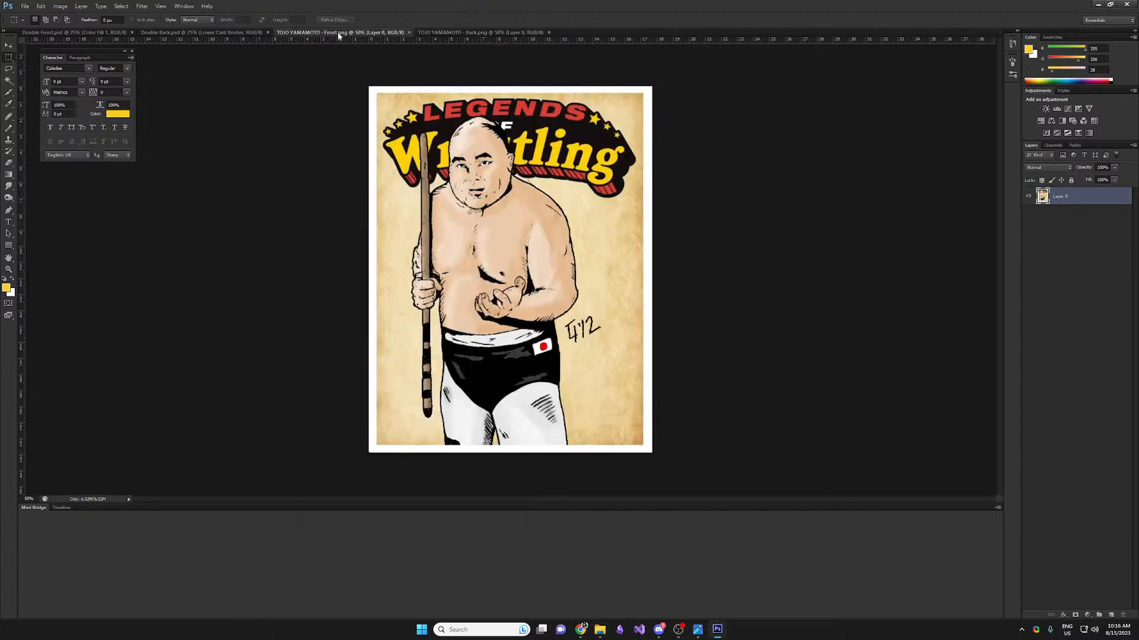
pyautogui.click(156, 32)
pyautogui.click(66, 32)
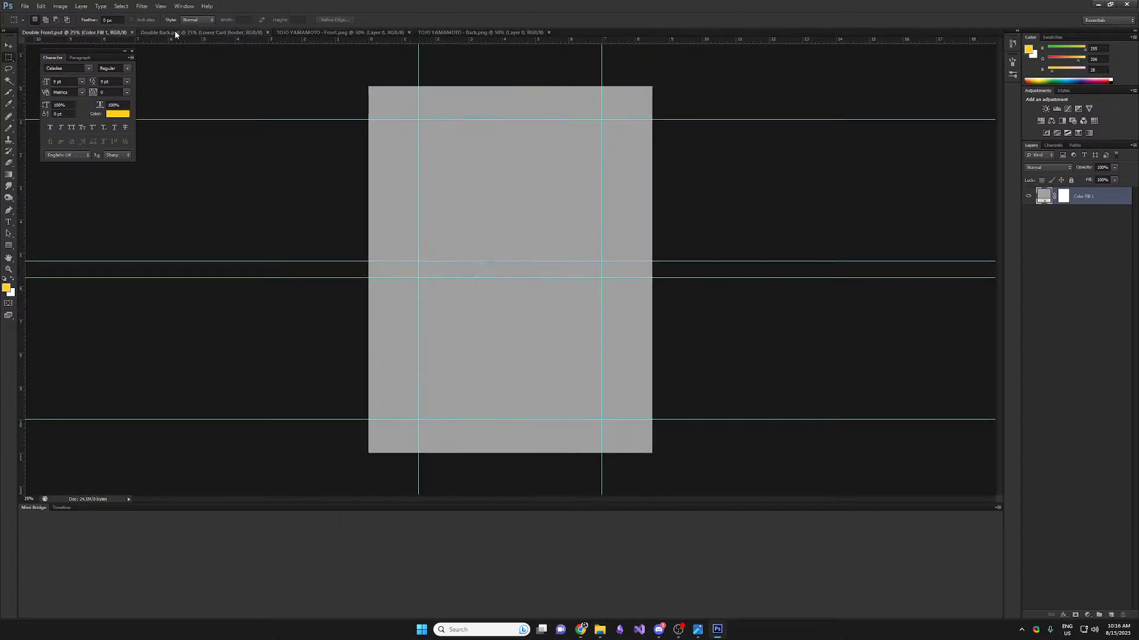
pyautogui.click(179, 32)
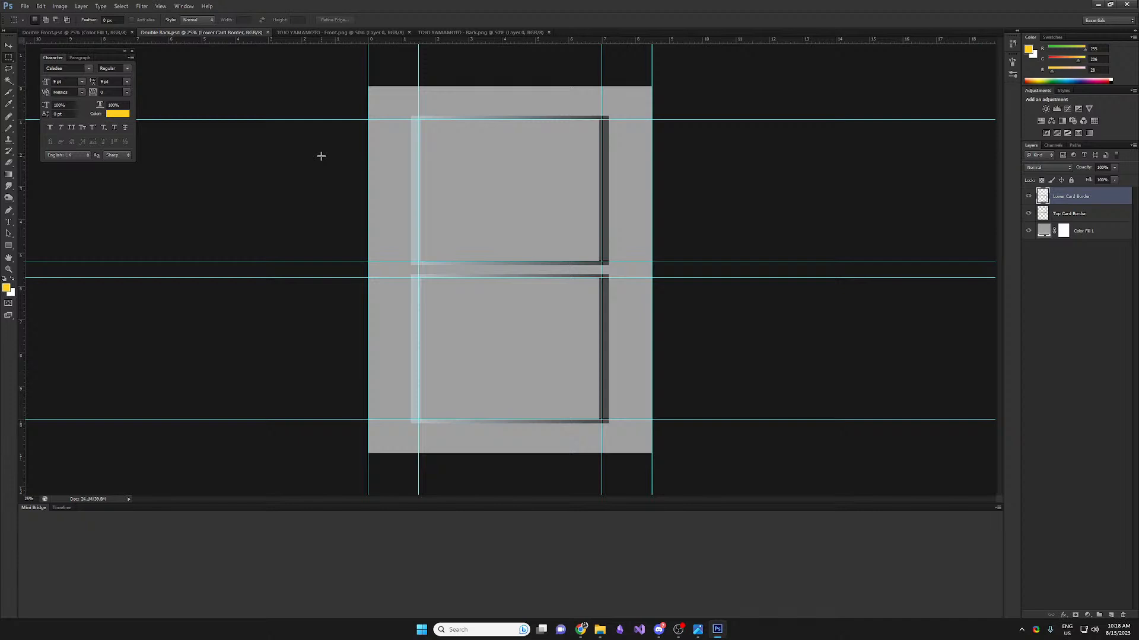
# Rotate TOJO YAMAMOTO - Front.png 90° clockwise and TOJO YAMAMOTO - Back.png 90° counterclockwise, and compare both images
pyautogui.click(342, 31)
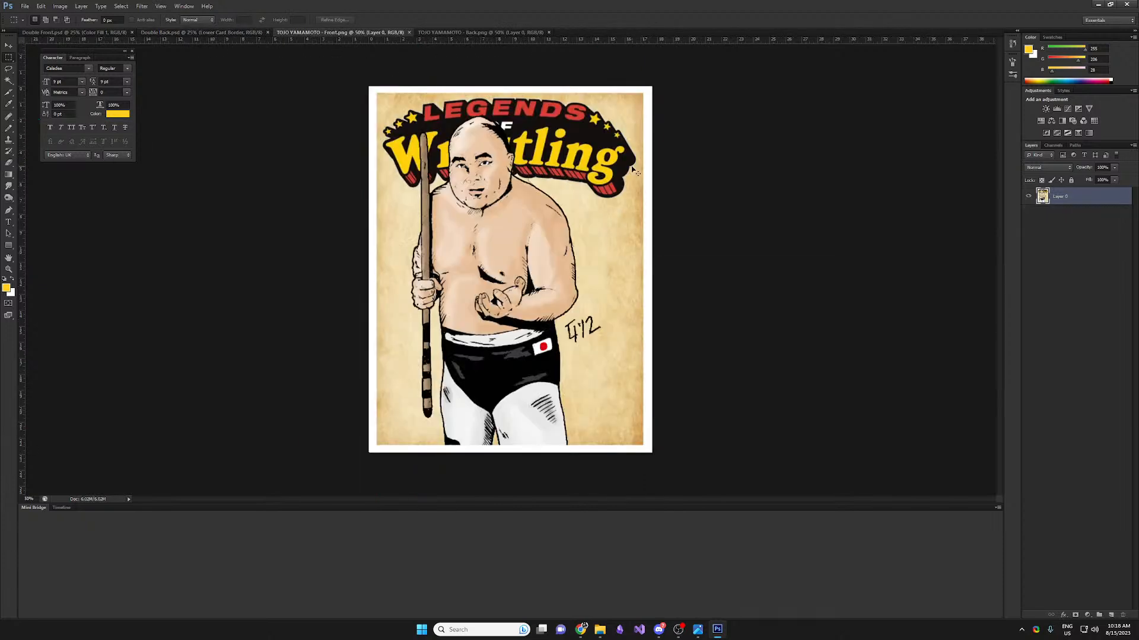
pyautogui.hotkey('ctrl', 'r')
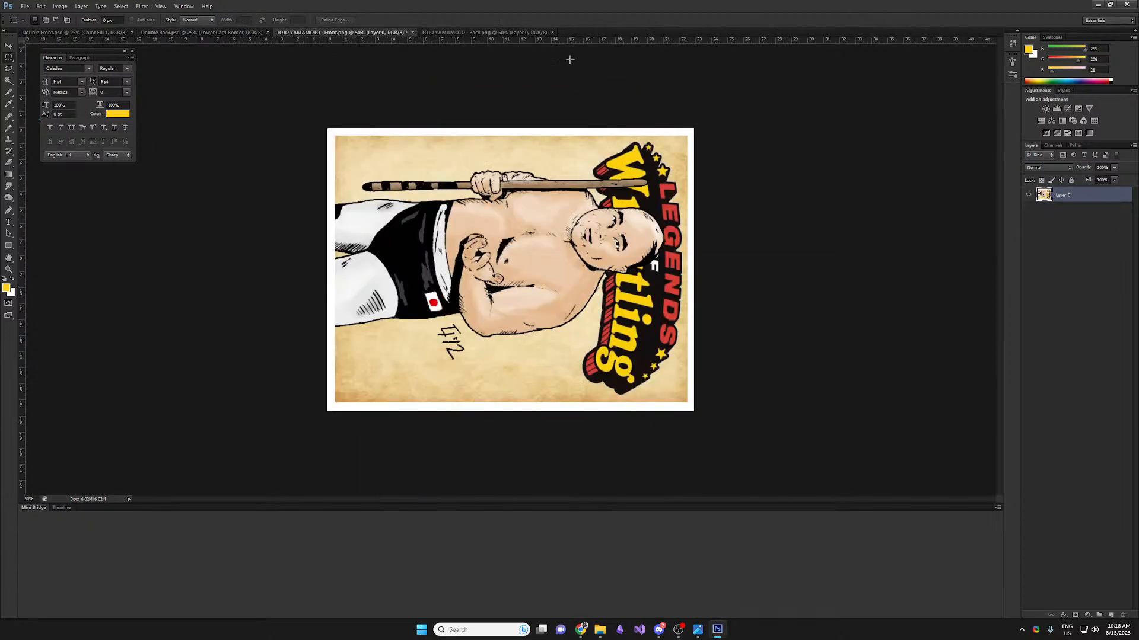
pyautogui.click(458, 34)
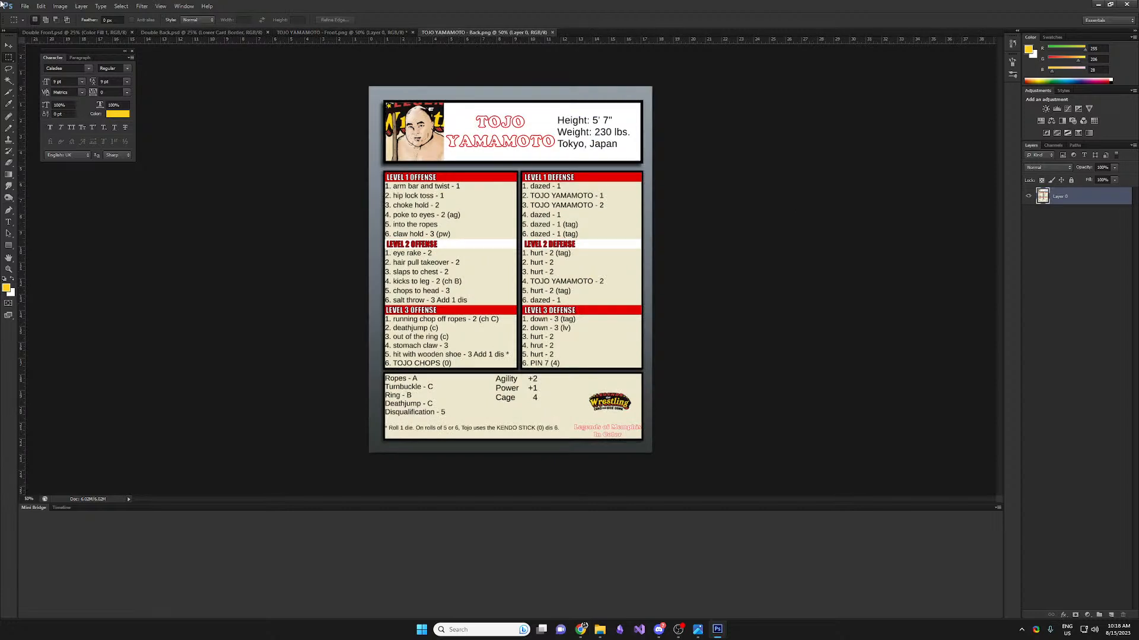
pyautogui.click(59, 6)
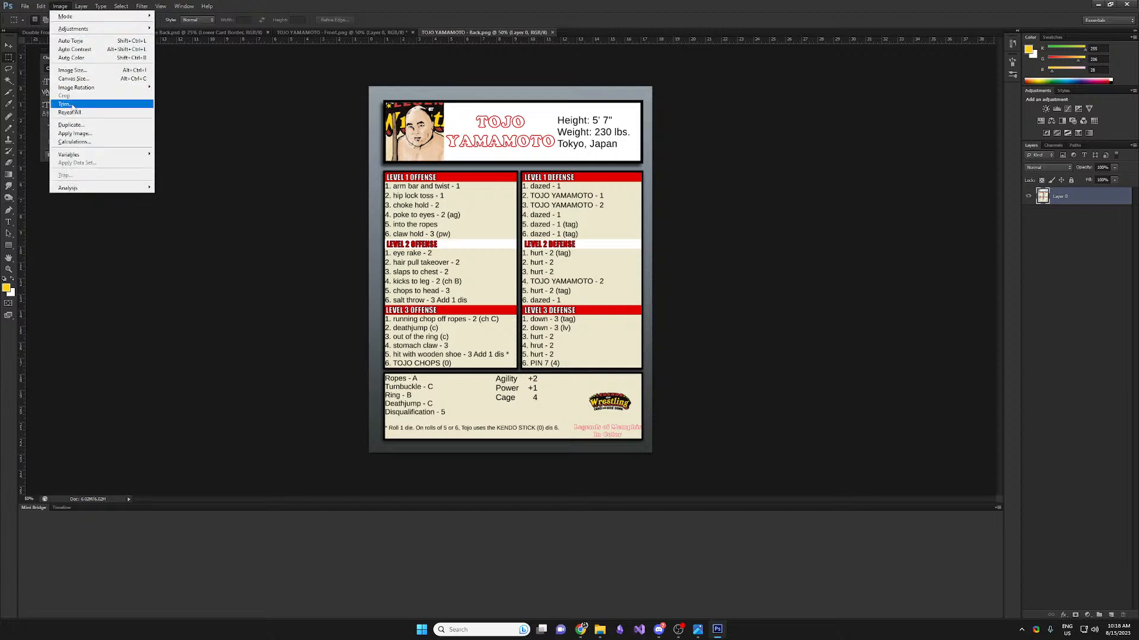
pyautogui.moveTo(95, 87)
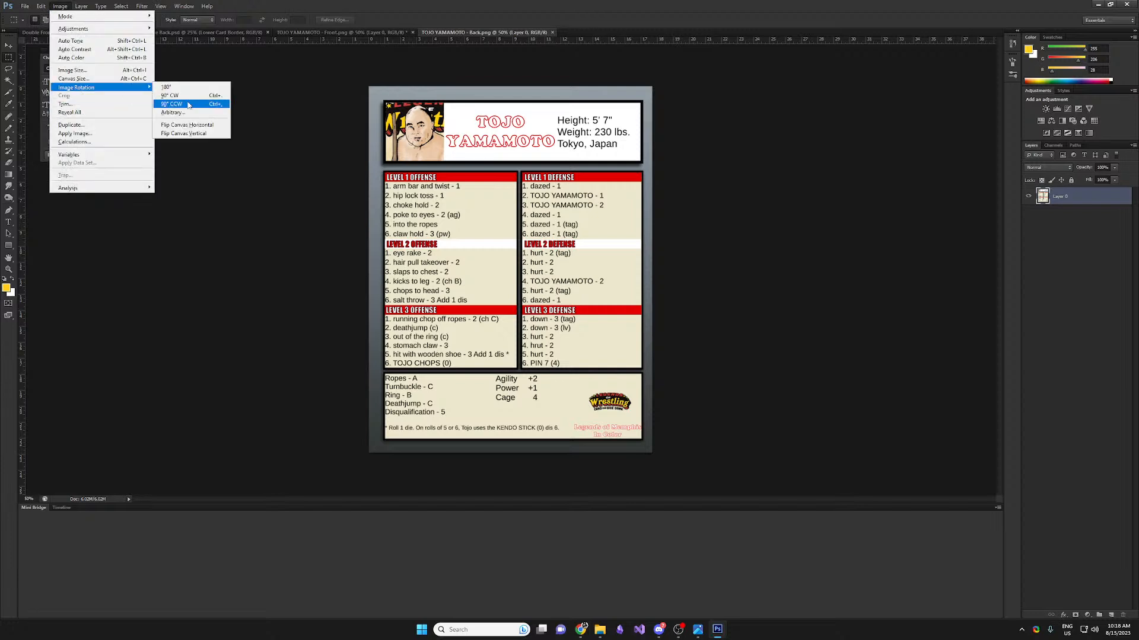
pyautogui.click(189, 105)
pyautogui.click(330, 34)
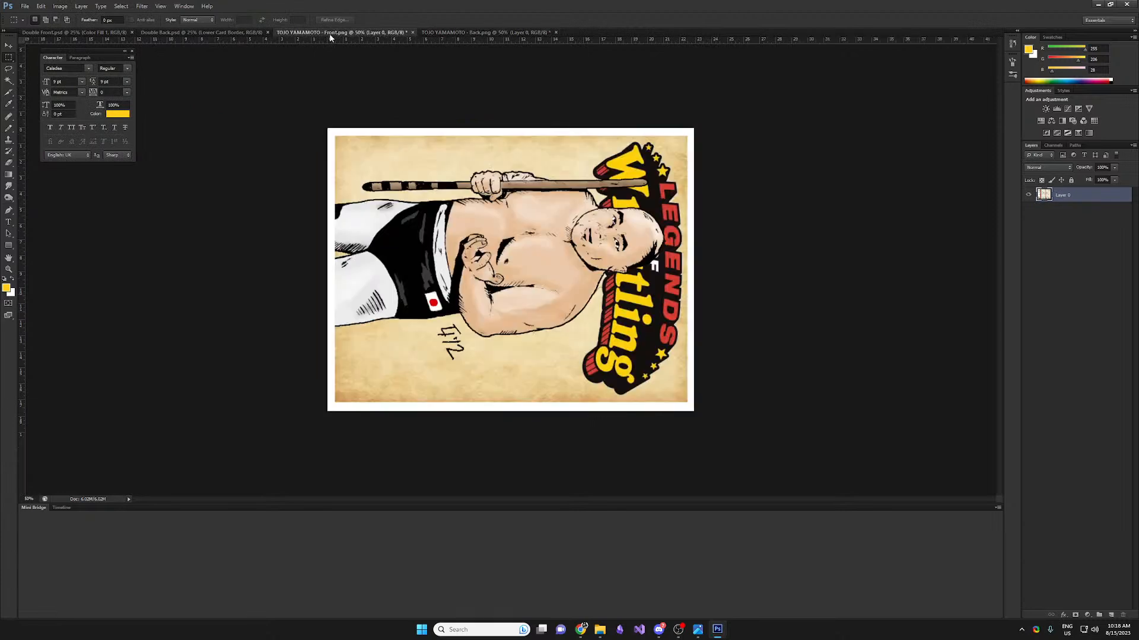
pyautogui.click(493, 34)
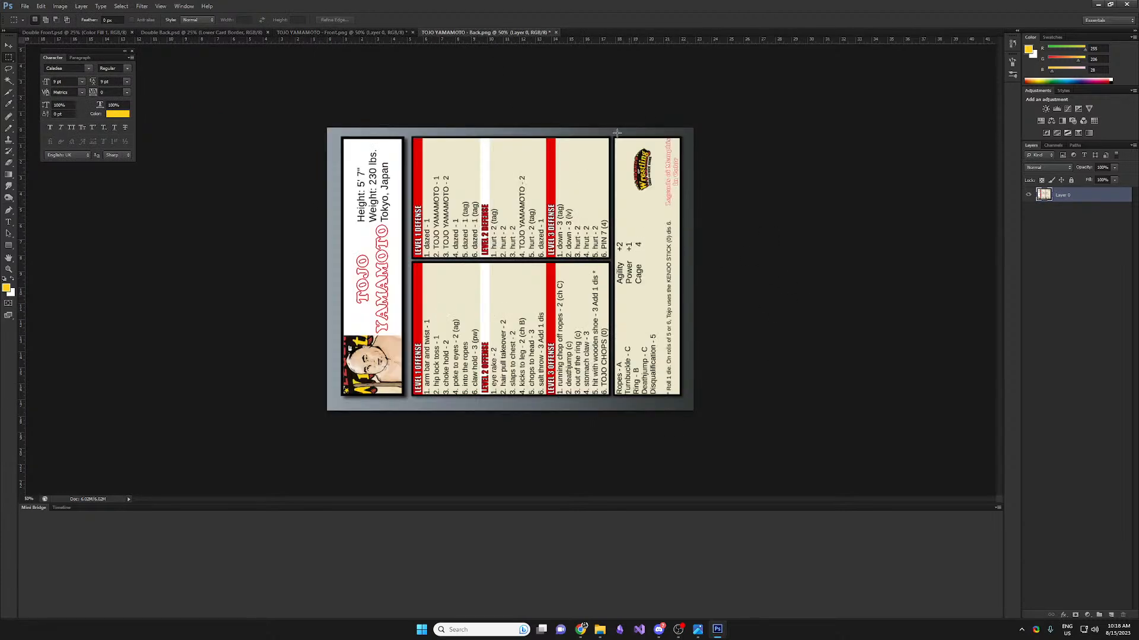
# Copy the whole TOJO YAMAMOTO - Front.png image into Double Front.psd and align it with the guides of the upper card slot
pyautogui.click(330, 33)
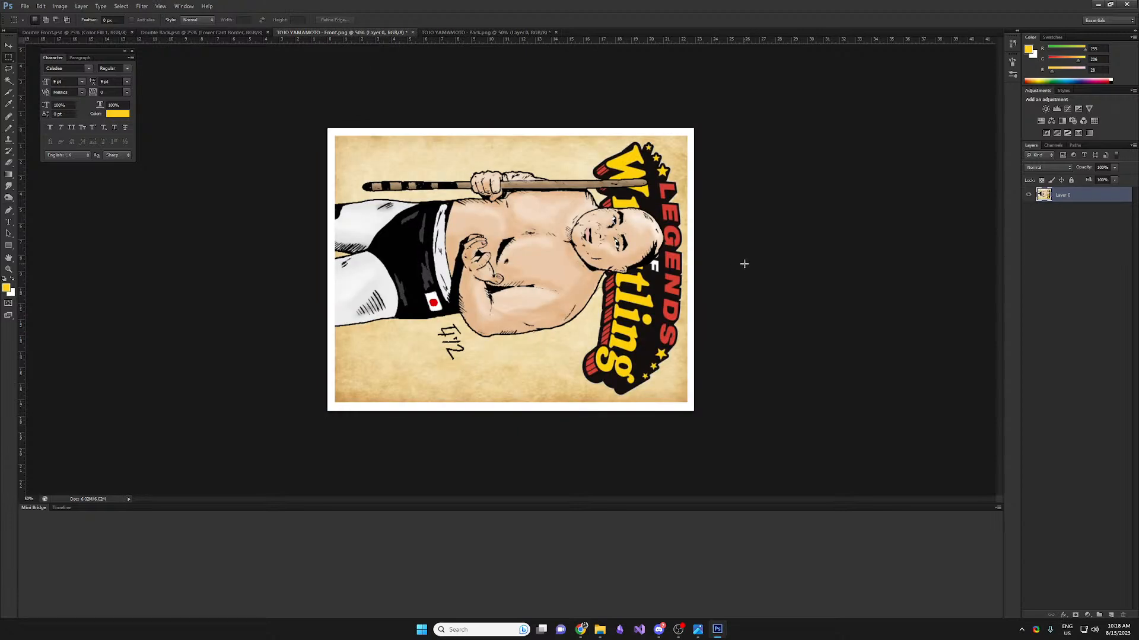
pyautogui.hotkey('ctrl', 'a')
pyautogui.click(54, 32)
pyautogui.hotkey('ctrl', 'v')
pyautogui.click(8, 46)
pyautogui.moveTo(483, 235); pyautogui.dragTo(484, 155)
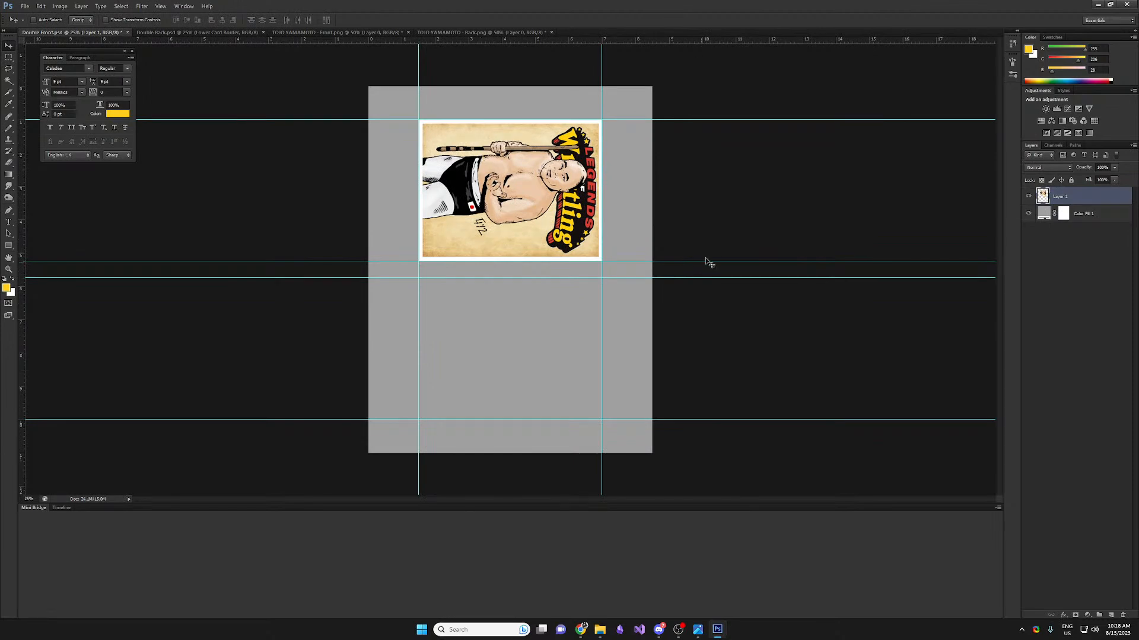
# Copy the whole TOJO YAMAMOTO - Back.png image into Double Back.psd and fit it inside the upper card border
pyautogui.click(475, 32)
pyautogui.hotkey('ctrl', 'a')
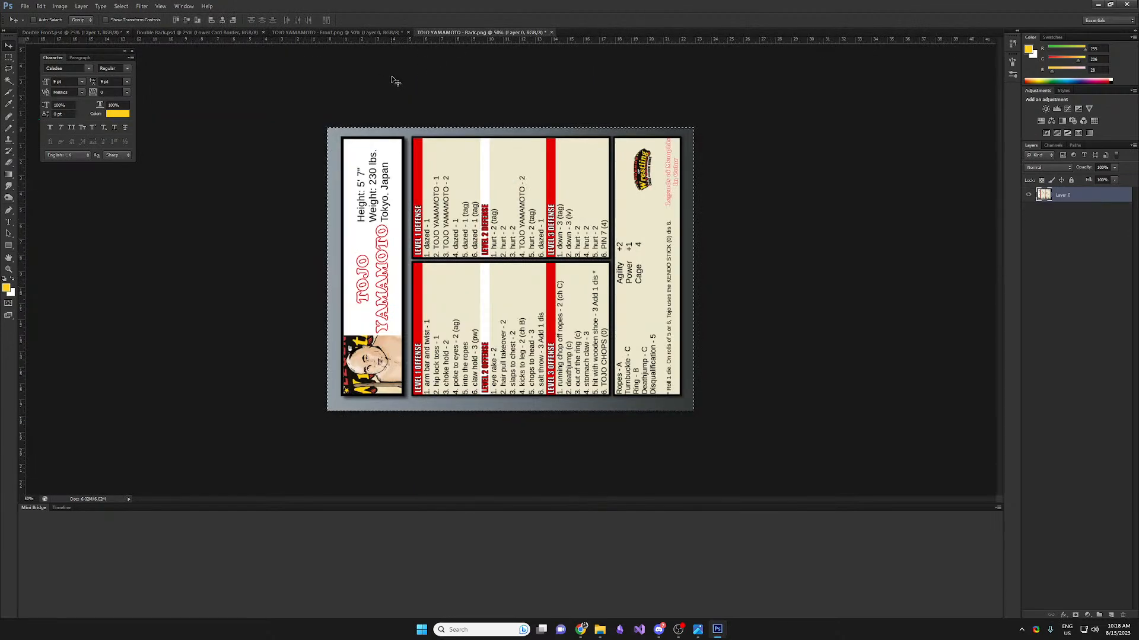
pyautogui.click(163, 32)
pyautogui.hotkey('ctrl', 'v')
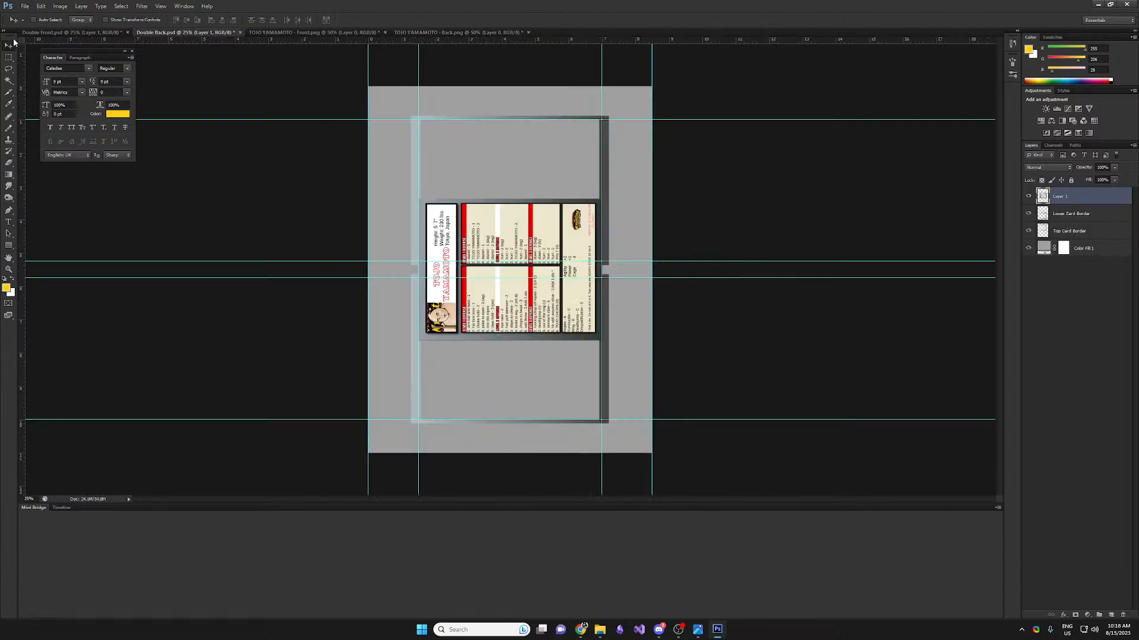
pyautogui.moveTo(491, 227); pyautogui.dragTo(489, 149)
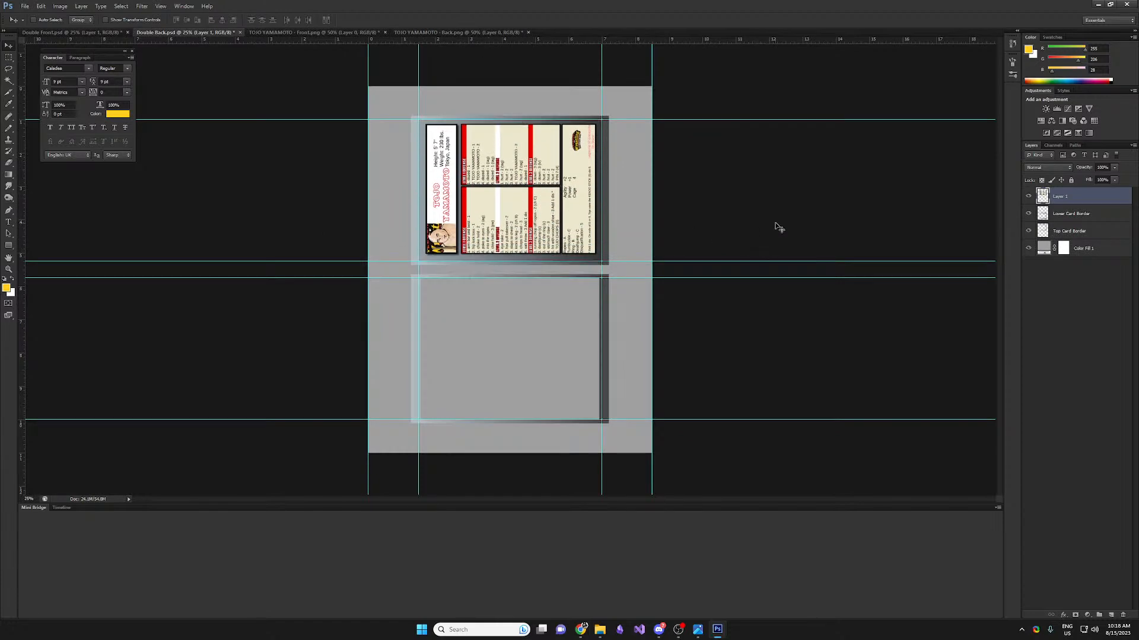
# Paste a second copy of the card's front image into Double Front.psd and align it with the lower card slot
pyautogui.click(288, 33)
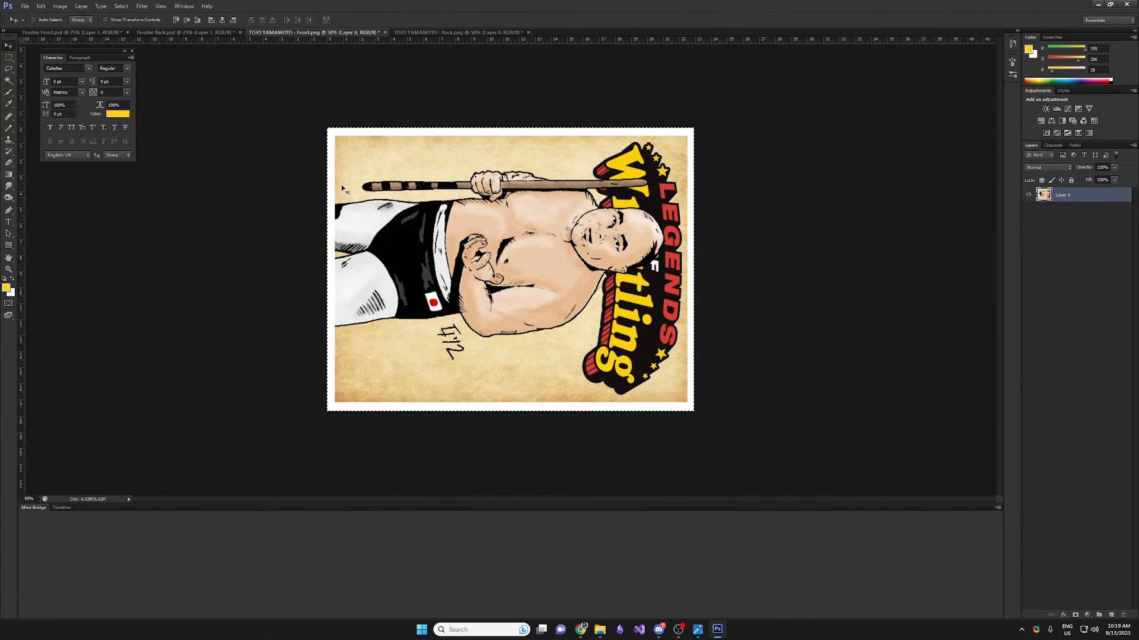
pyautogui.click(170, 34)
pyautogui.click(83, 31)
pyautogui.hotkey('ctrl', 'v')
pyautogui.moveTo(510, 237); pyautogui.dragTo(506, 315)
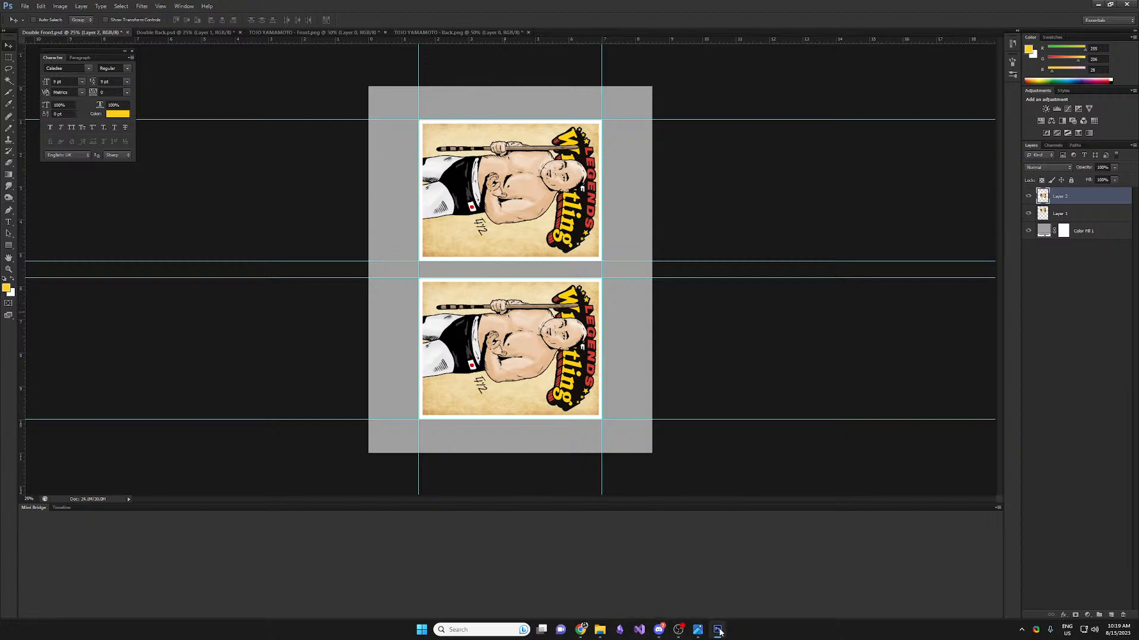
pyautogui.hotkey('alt', 'Tab')
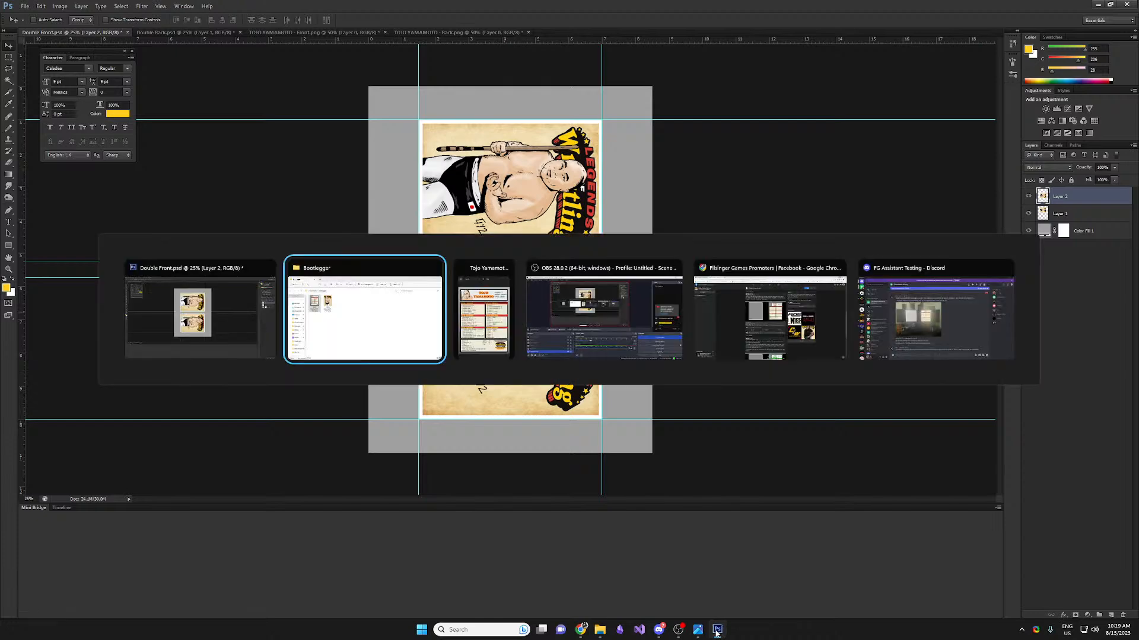
pyautogui.press('Tab')
pyautogui.press('Tab')
pyautogui.press('Tab')
pyautogui.press('Tab')
pyautogui.press('Tab')
pyautogui.press('Tab')
pyautogui.hotkey('alt', 'Tab')
pyautogui.press('Tab')
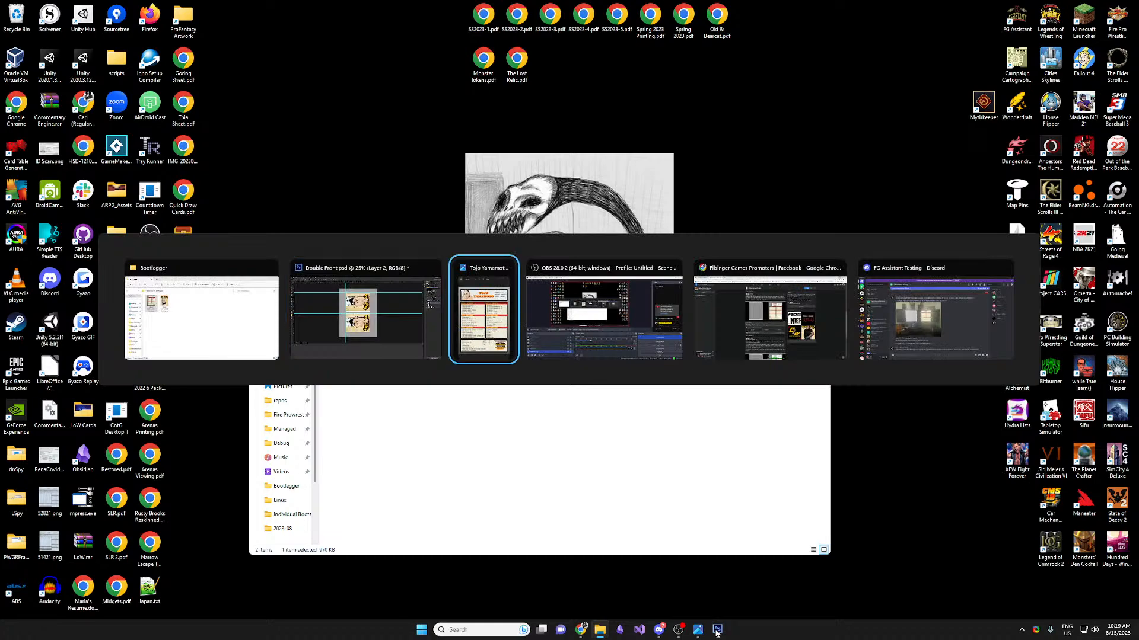
pyautogui.press('Tab')
pyautogui.press('Tab')
pyautogui.press('Tab')
pyautogui.press('Tab')
pyautogui.press('Tab')
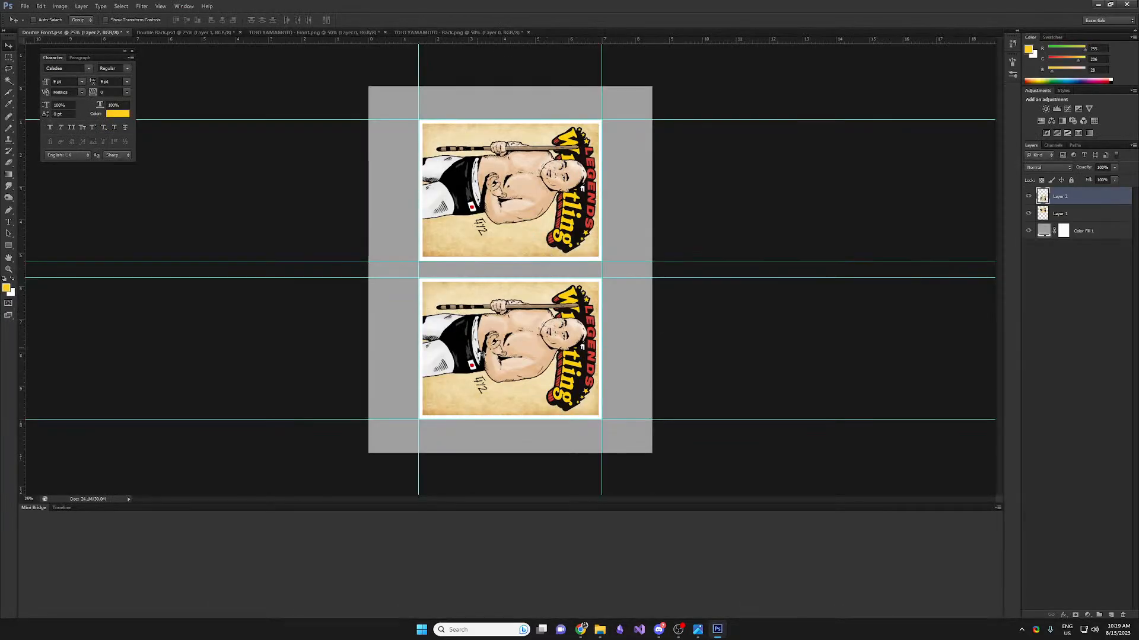
pyautogui.moveTo(481, 349); pyautogui.dragTo(521, 350)
# Paste a second copy of the card's back image into Double Back.psd and fit it inside the lower card border
pyautogui.click(412, 32)
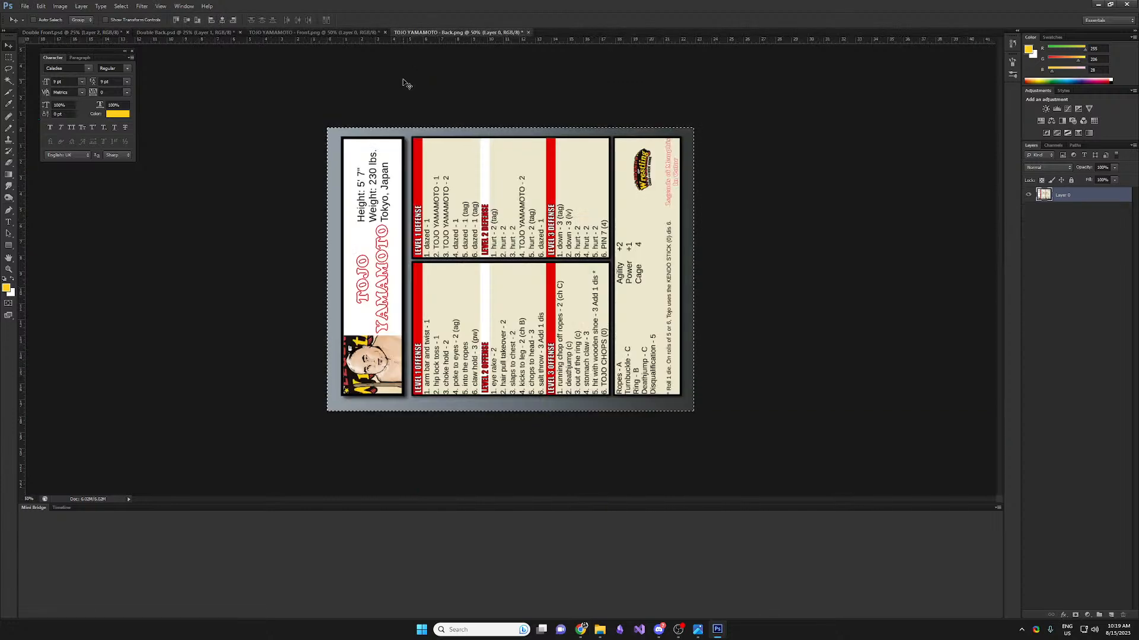
pyautogui.hotkey('ctrl', 'c')
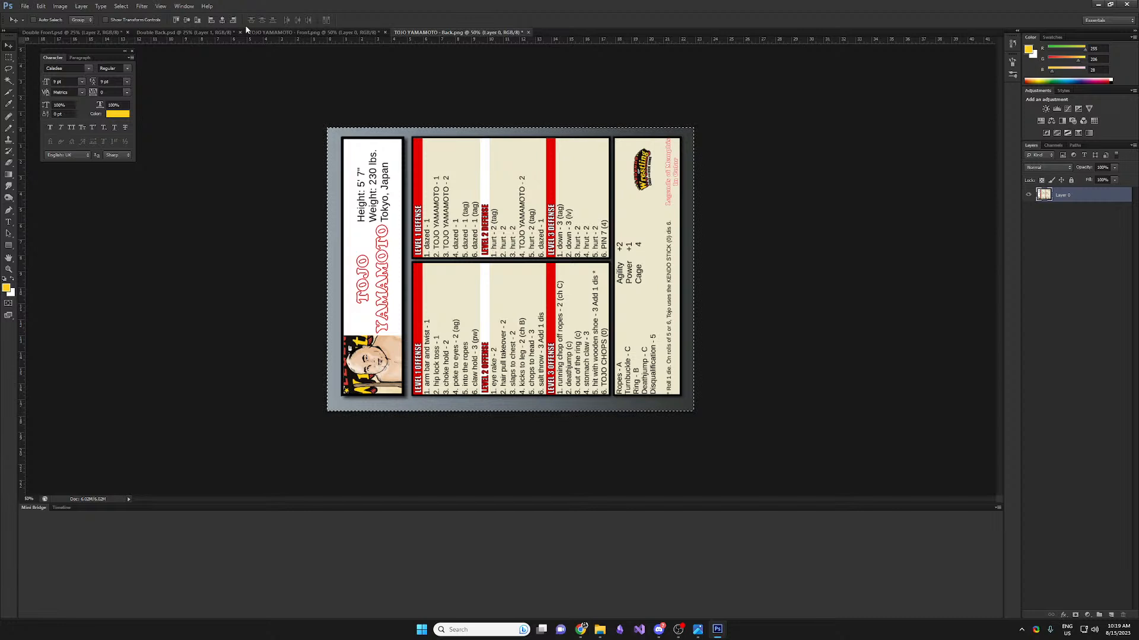
pyautogui.click(172, 32)
pyautogui.hotkey('ctrl', 'v')
pyautogui.moveTo(528, 243); pyautogui.dragTo(520, 327)
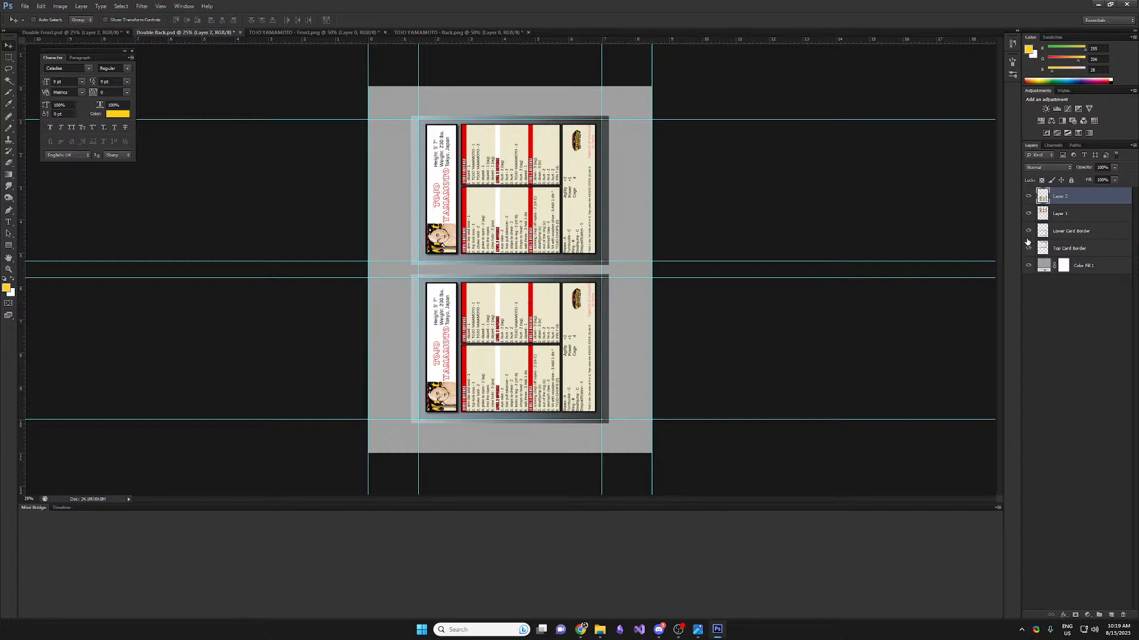
# Check the effect of the Lower Card Border and Top Card Border layers by hiding and reshowing them, and compare both layouts
pyautogui.click(1029, 231)
pyautogui.click(1029, 248)
pyautogui.click(1029, 248)
pyautogui.click(1028, 230)
pyautogui.click(101, 31)
pyautogui.click(157, 33)
# Set up a PDF Presentation from the open files, keeping only Double Front.psd and Double Back.psd as source files
pyautogui.click(25, 6)
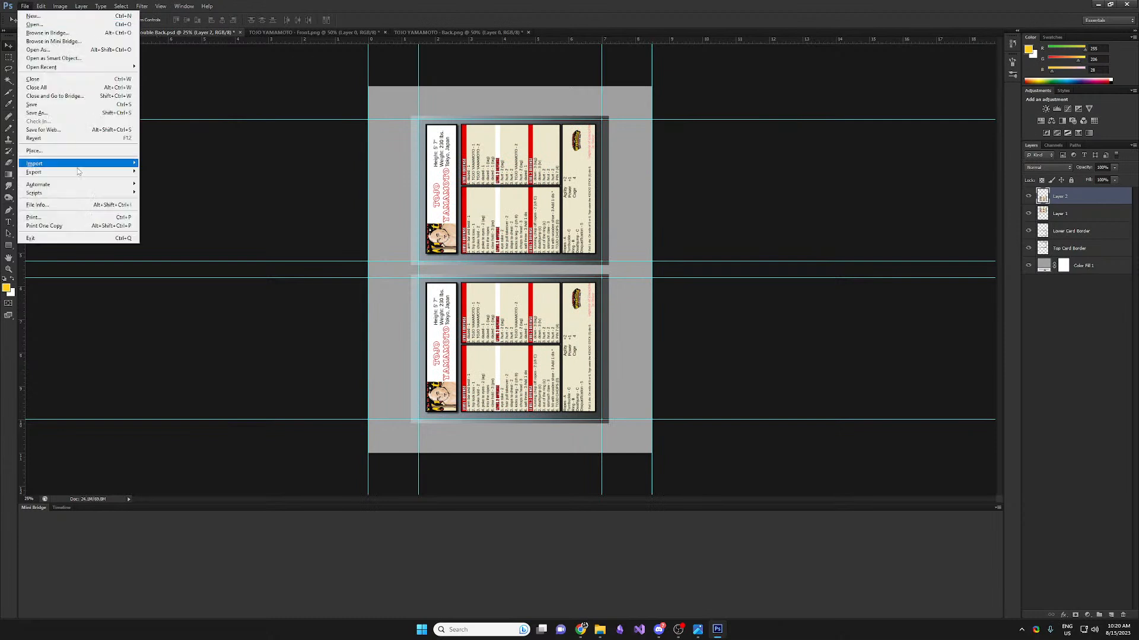
pyautogui.moveTo(70, 196)
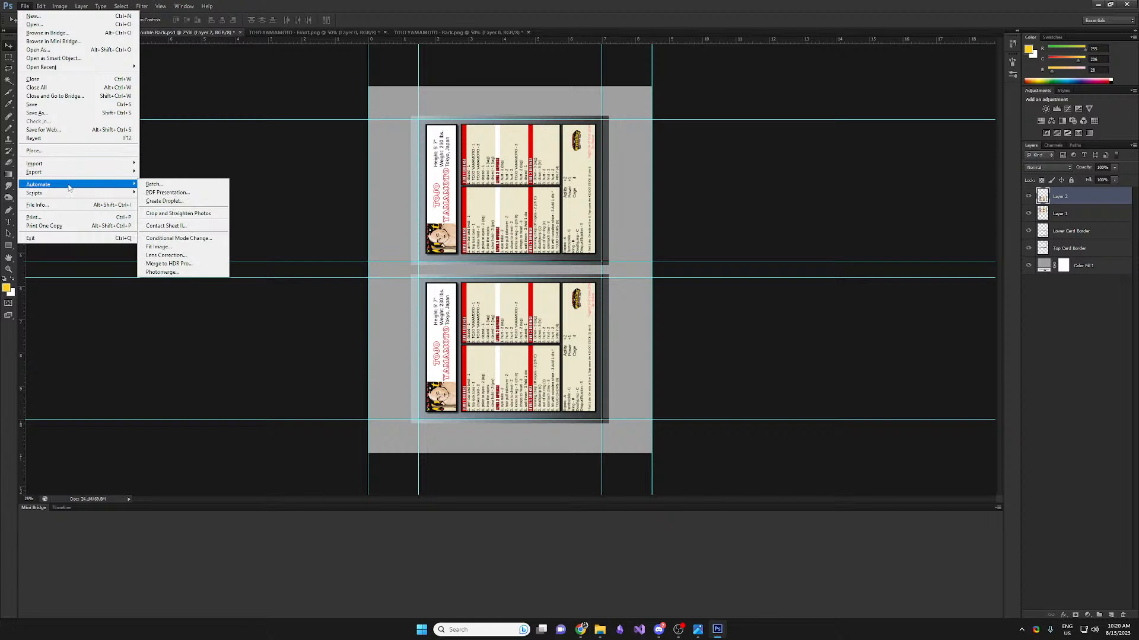
pyautogui.click(169, 193)
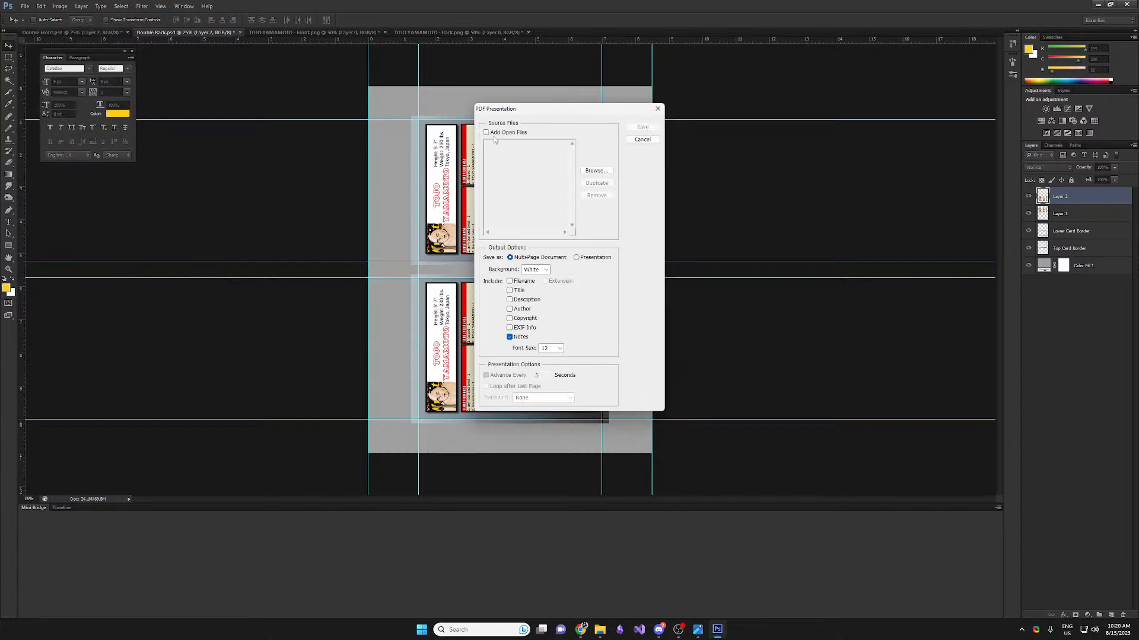
pyautogui.click(497, 134)
pyautogui.click(520, 165)
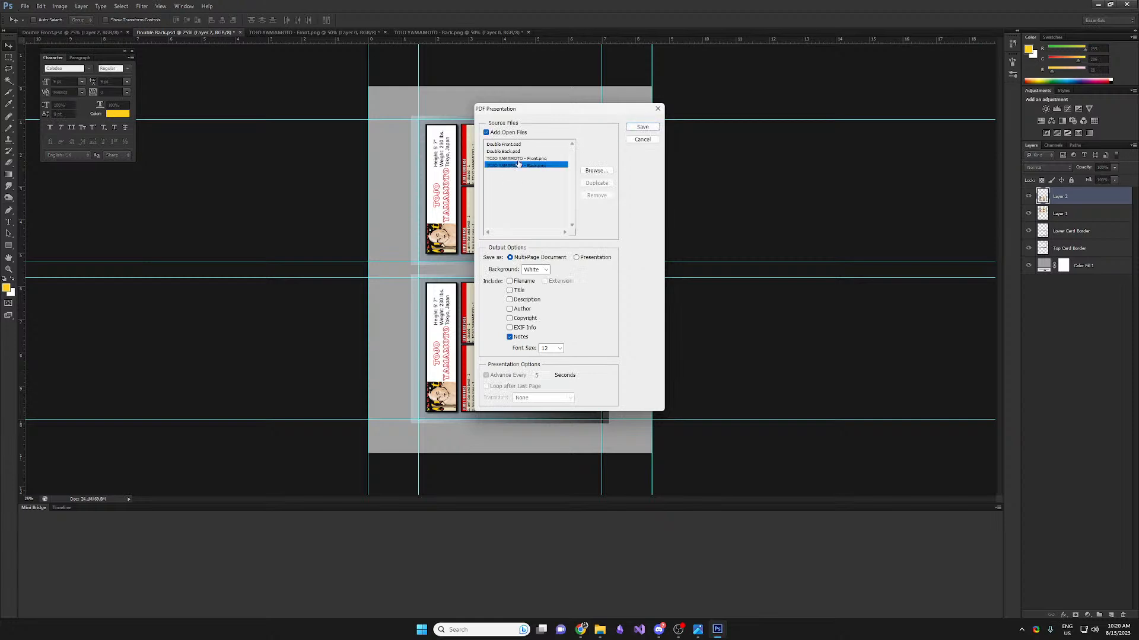
pyautogui.click(526, 158)
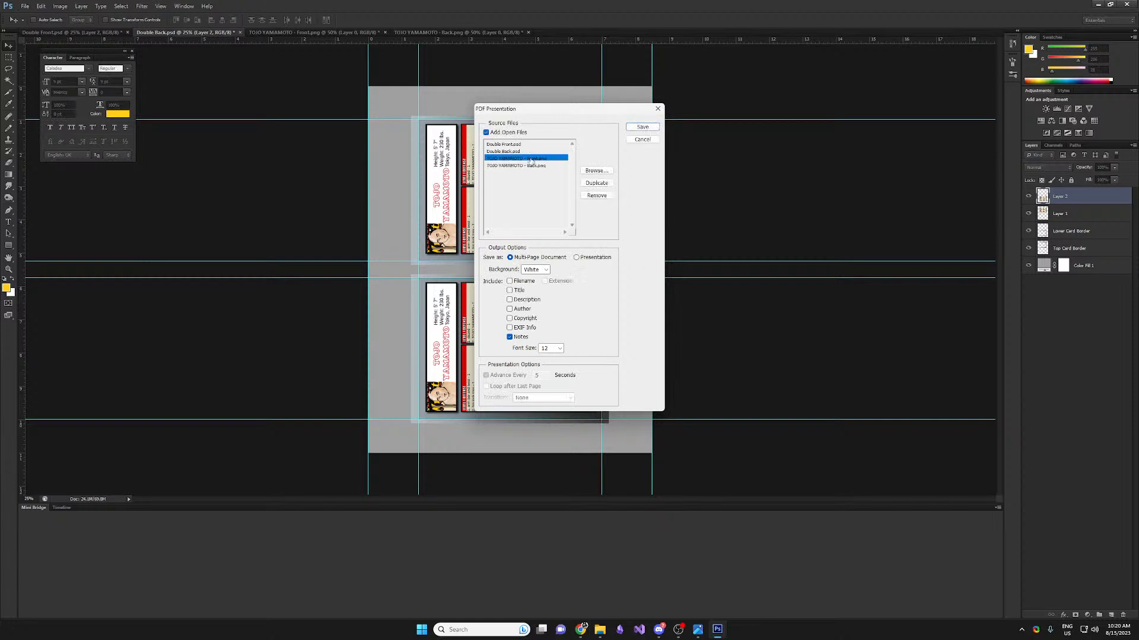
pyautogui.click(589, 195)
pyautogui.click(527, 159)
pyautogui.click(609, 195)
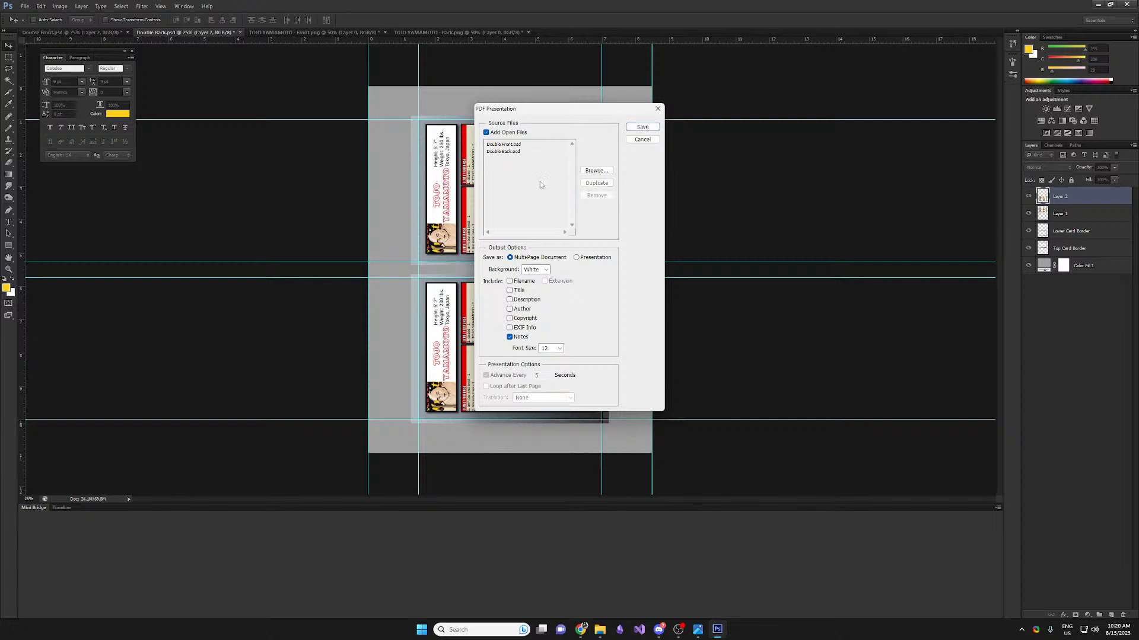
# Exclude notes from the multi-page PDF and set its background to Gray
pyautogui.click(518, 146)
pyautogui.click(511, 152)
pyautogui.click(510, 336)
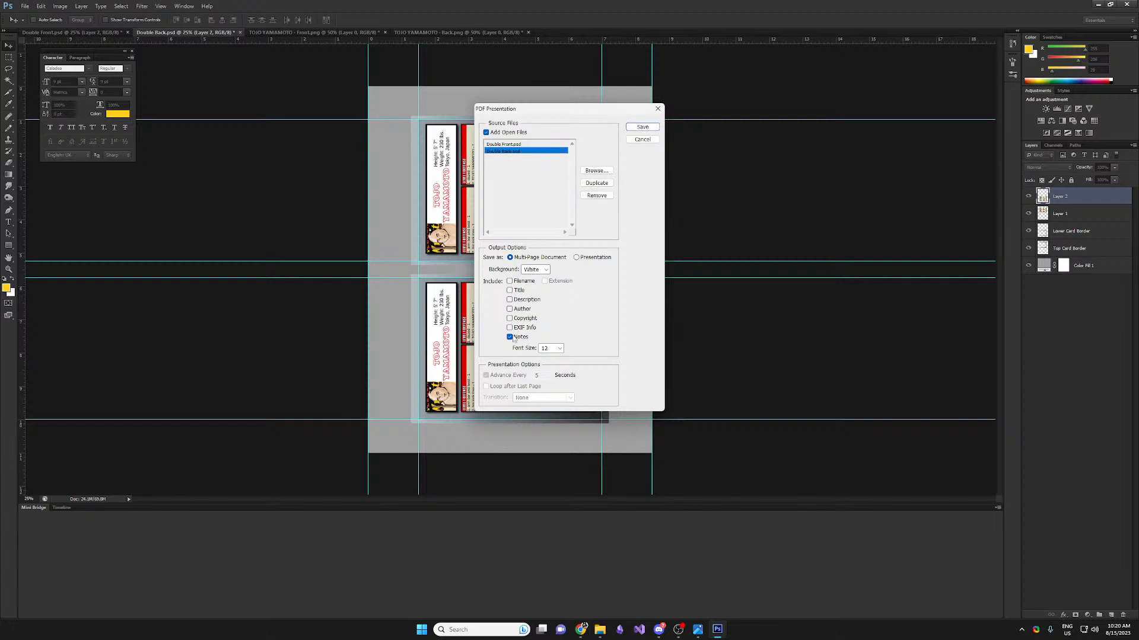
pyautogui.click(535, 269)
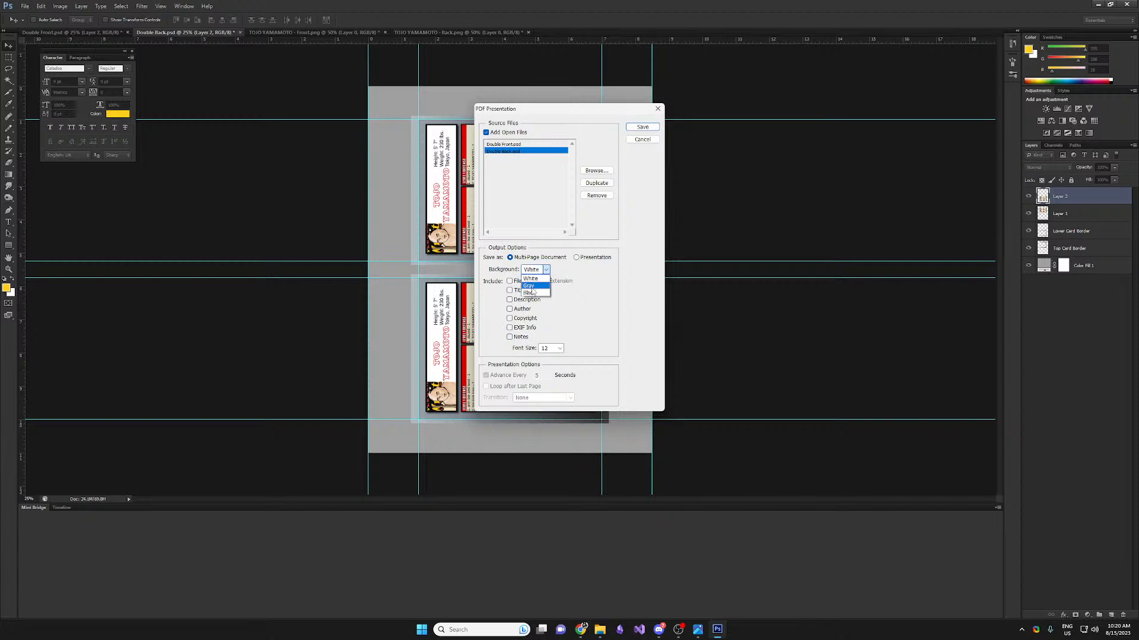
pyautogui.click(532, 288)
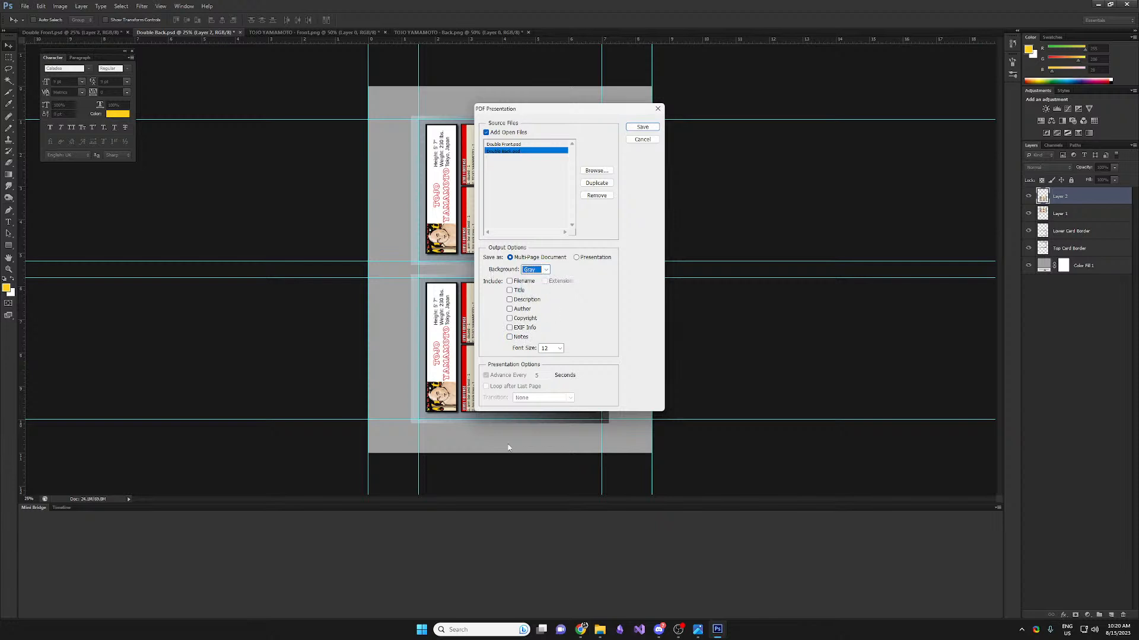
# Save the PDF presentation to the Desktop under the name Tojo
pyautogui.click(640, 128)
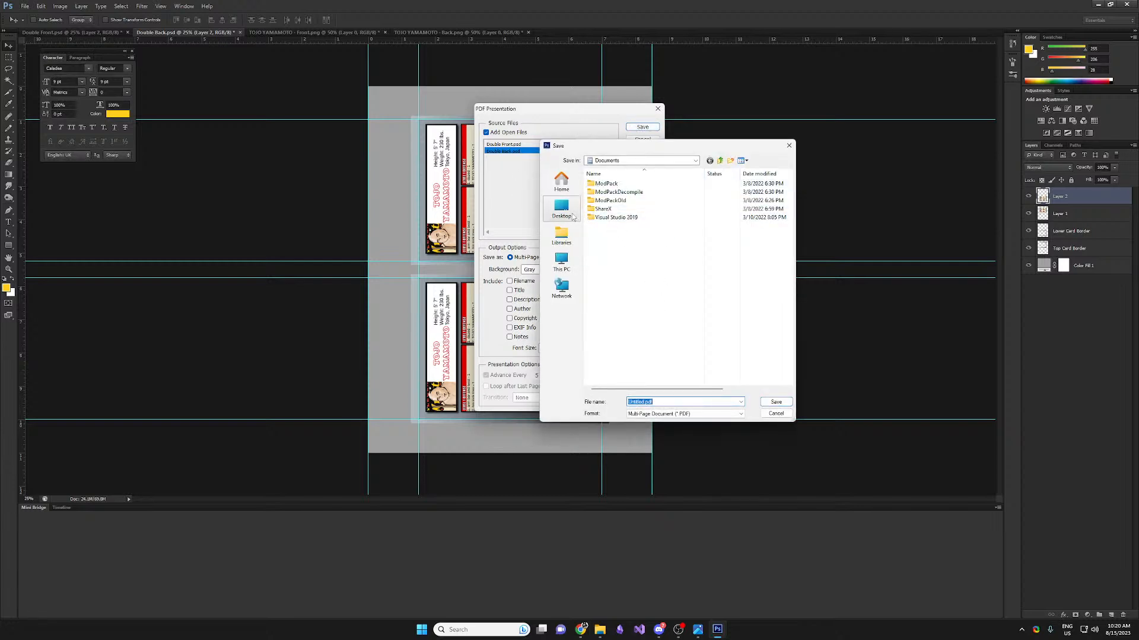
pyautogui.click(572, 217)
pyautogui.click(686, 400)
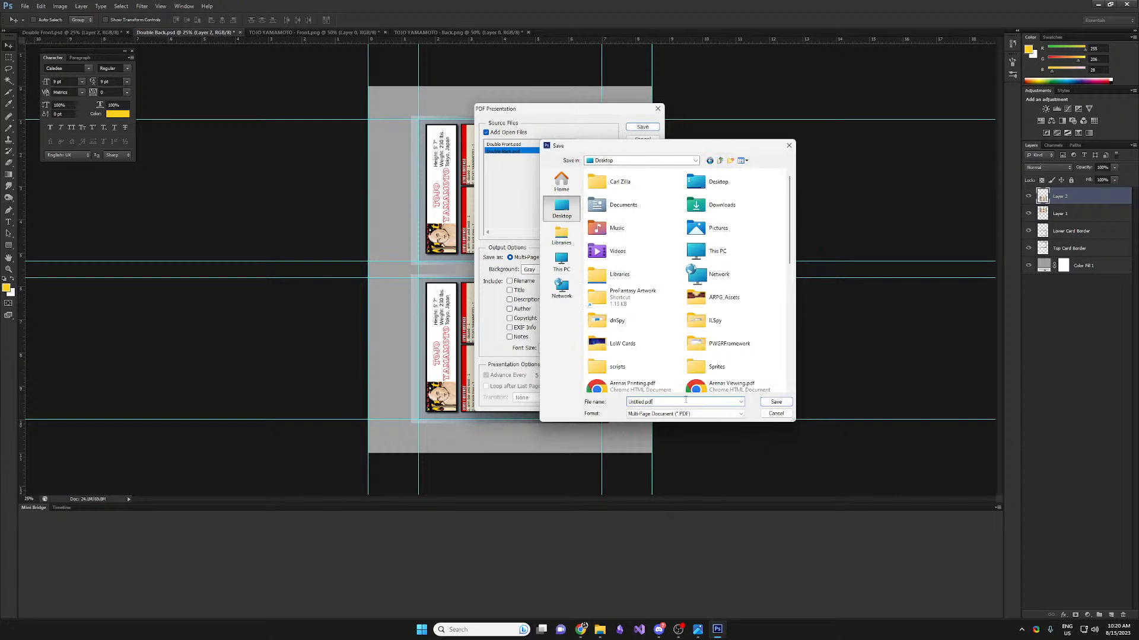
pyautogui.hotkey('ctrl', 'a')
pyautogui.write('To')
pyautogui.click(774, 402)
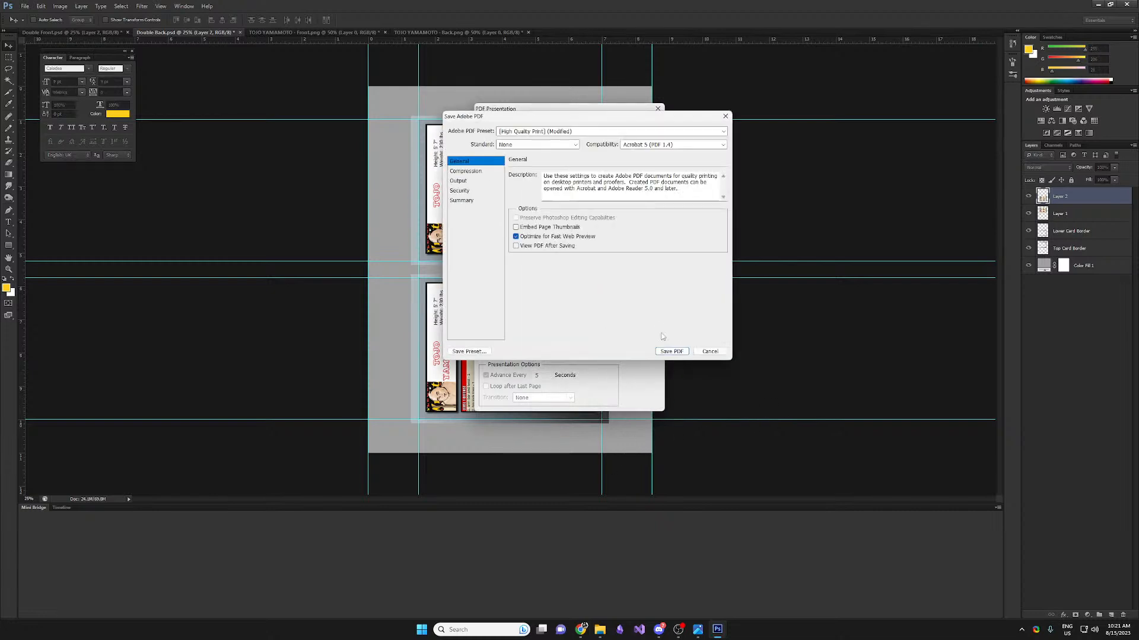
# Review the PDF compression options and set the JPEG image quality to Maximum
pyautogui.click(485, 172)
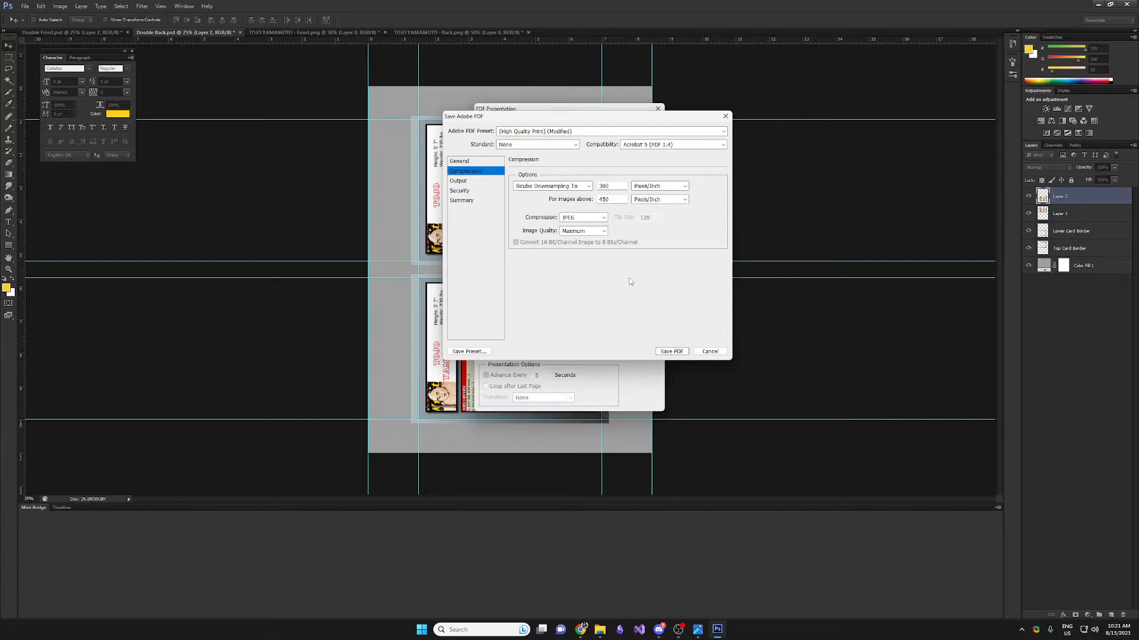
pyautogui.click(575, 219)
pyautogui.click(574, 220)
pyautogui.click(575, 219)
pyautogui.click(599, 218)
pyautogui.click(600, 218)
pyautogui.click(592, 221)
pyautogui.click(591, 231)
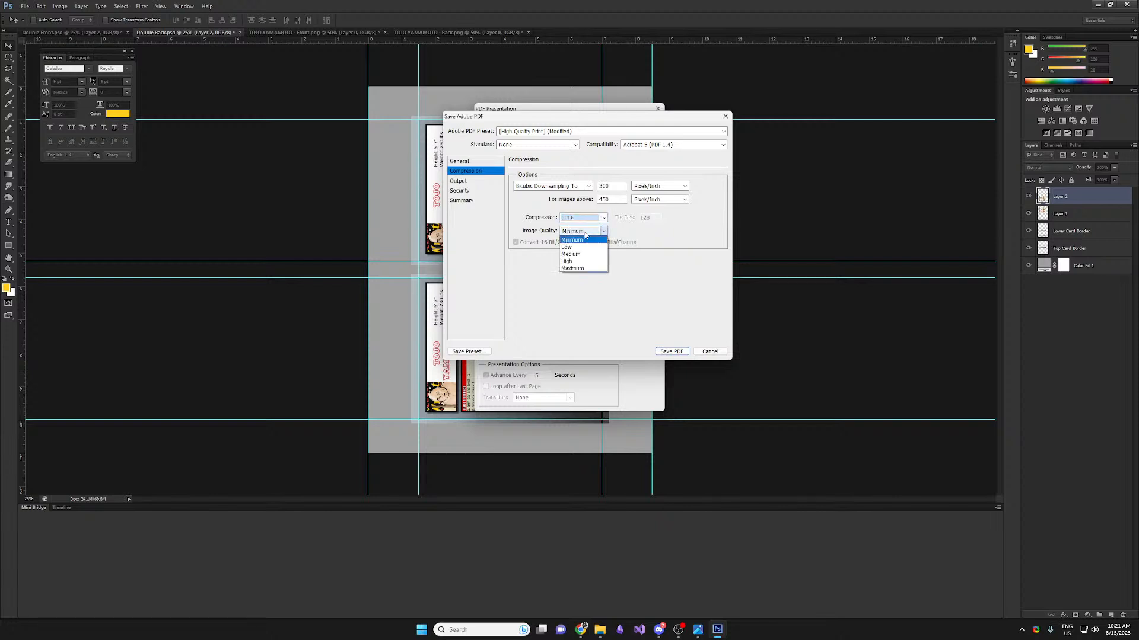
pyautogui.click(574, 268)
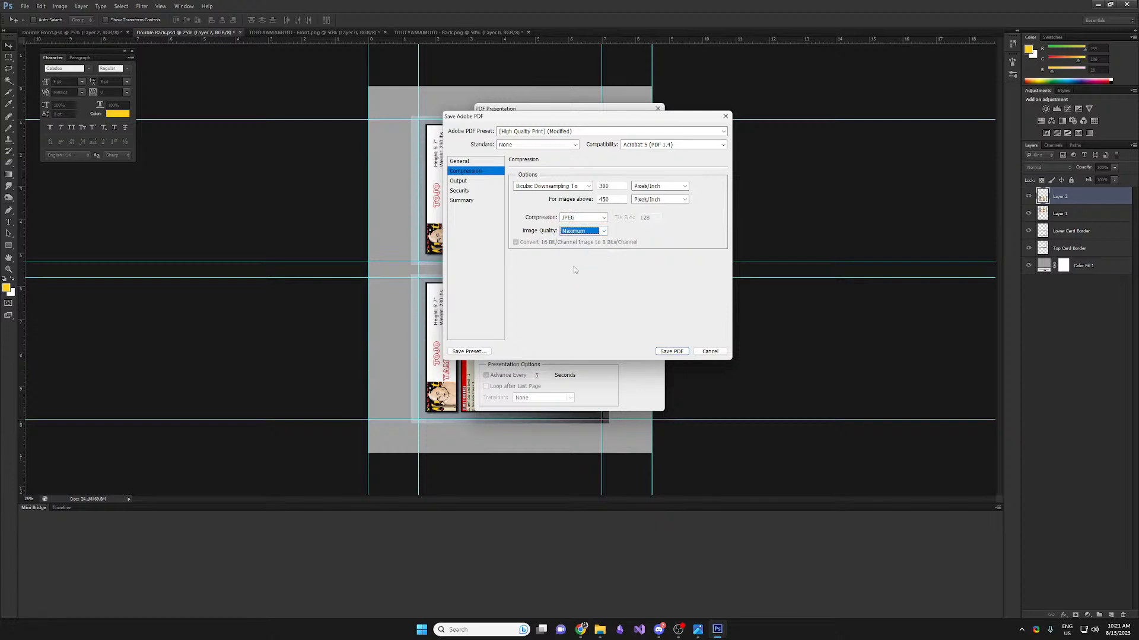
pyautogui.click(588, 232)
pyautogui.click(594, 232)
# Set the PDF compression to None and generate the PDF
pyautogui.click(587, 219)
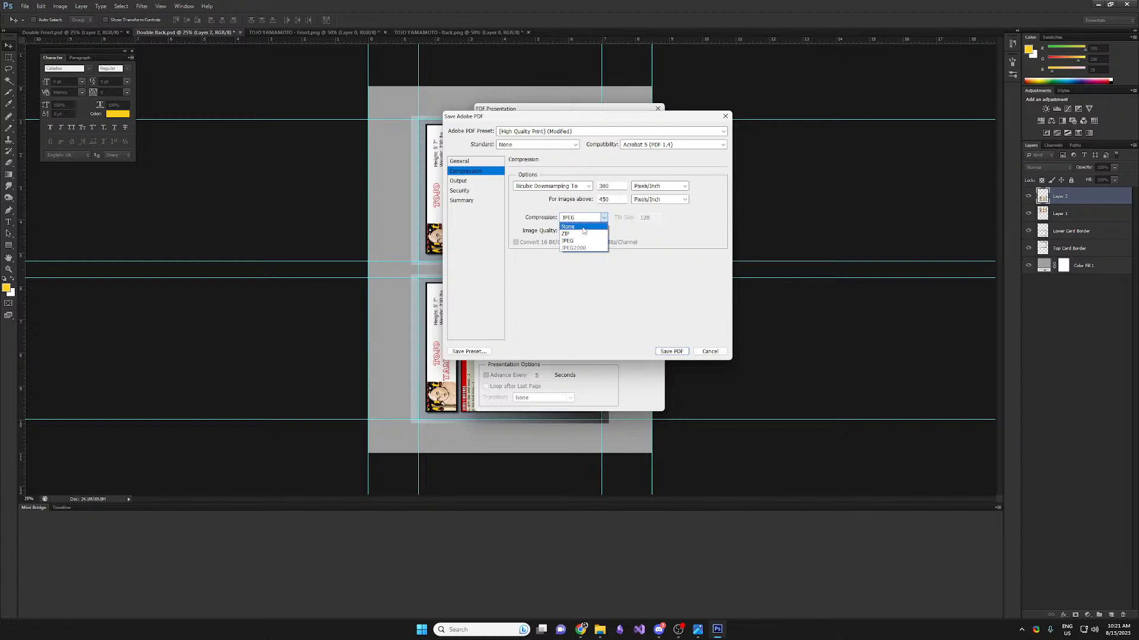
pyautogui.click(583, 229)
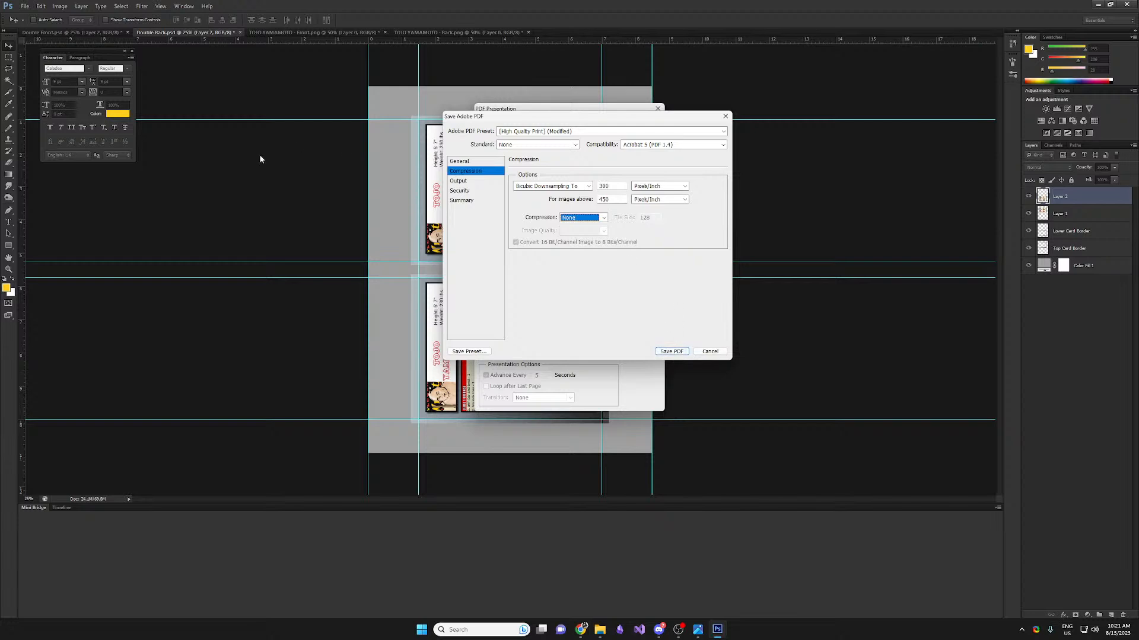
pyautogui.click(672, 351)
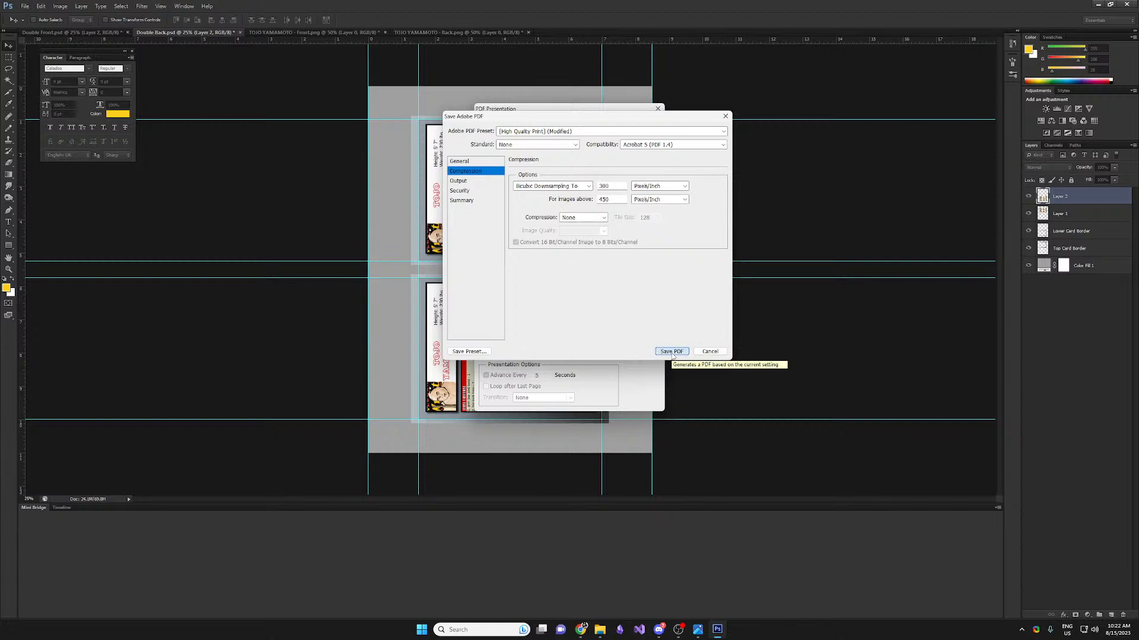
pyautogui.click(672, 352)
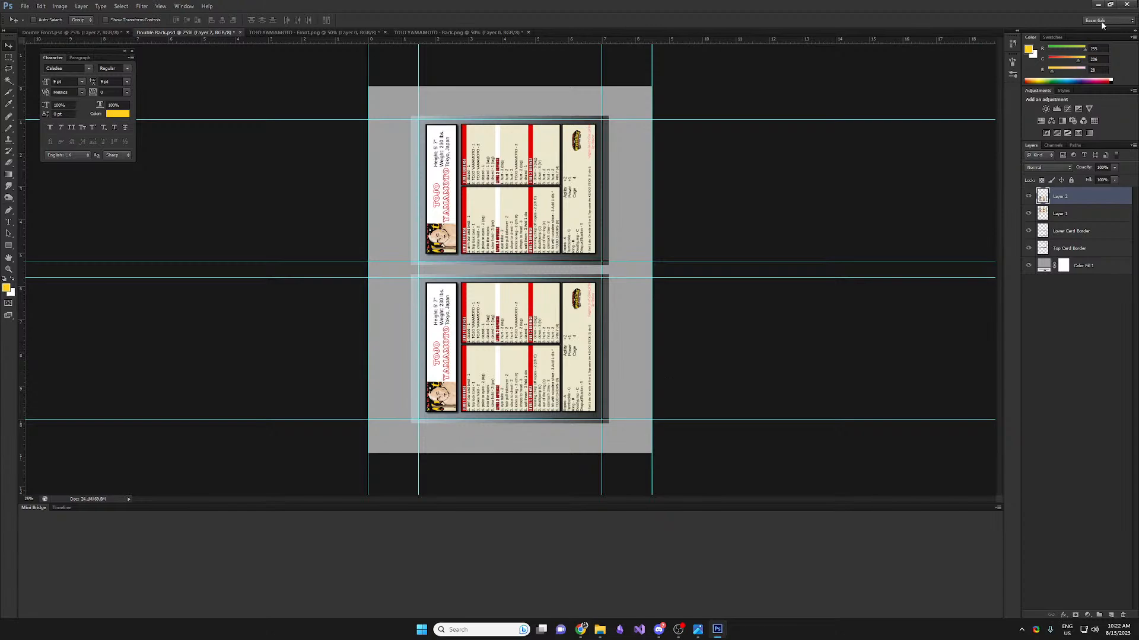
# Open Tojo.pdf from the Desktop in Chrome and review its front and back pages
pyautogui.click(1099, 5)
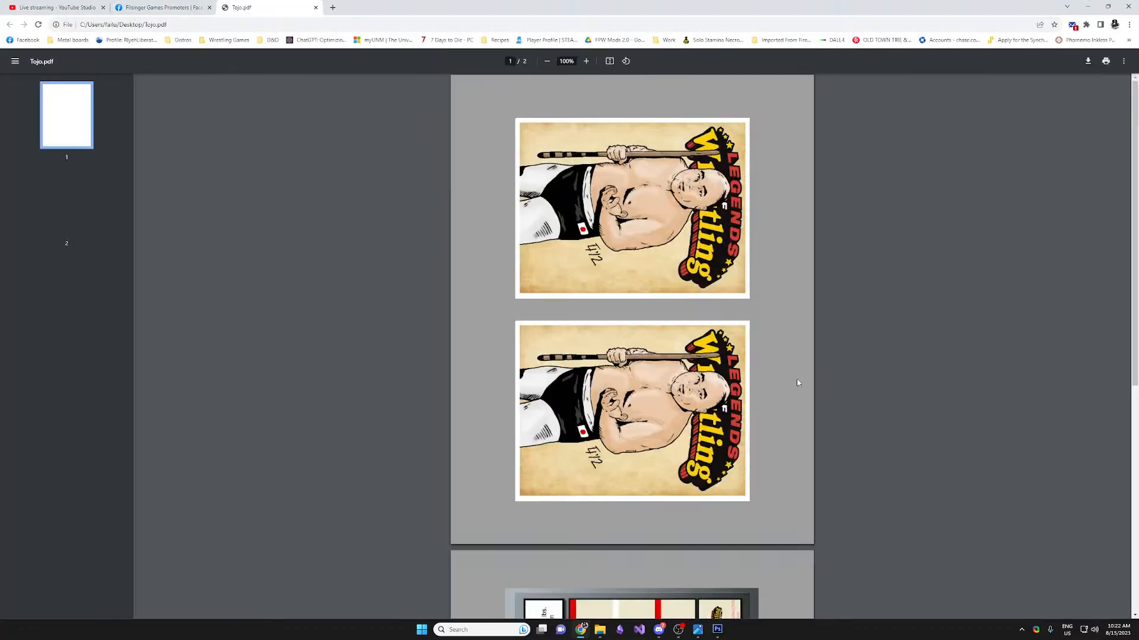
pyautogui.scroll(-7, 794, 345)
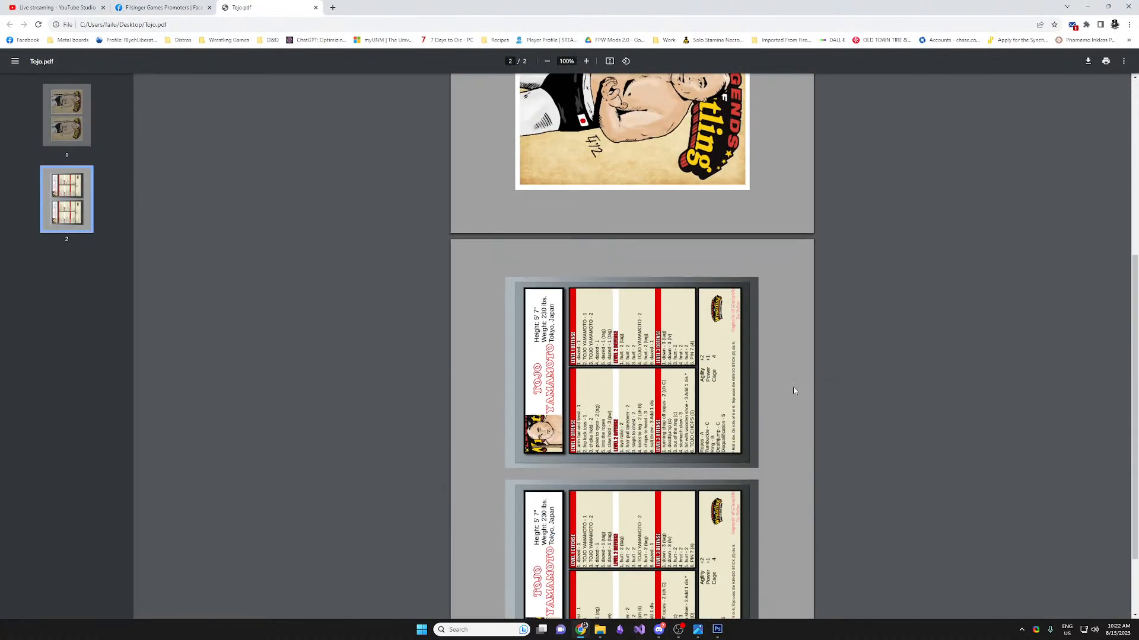
pyautogui.scroll(6, 873, 418)
pyautogui.scroll(1, 879, 443)
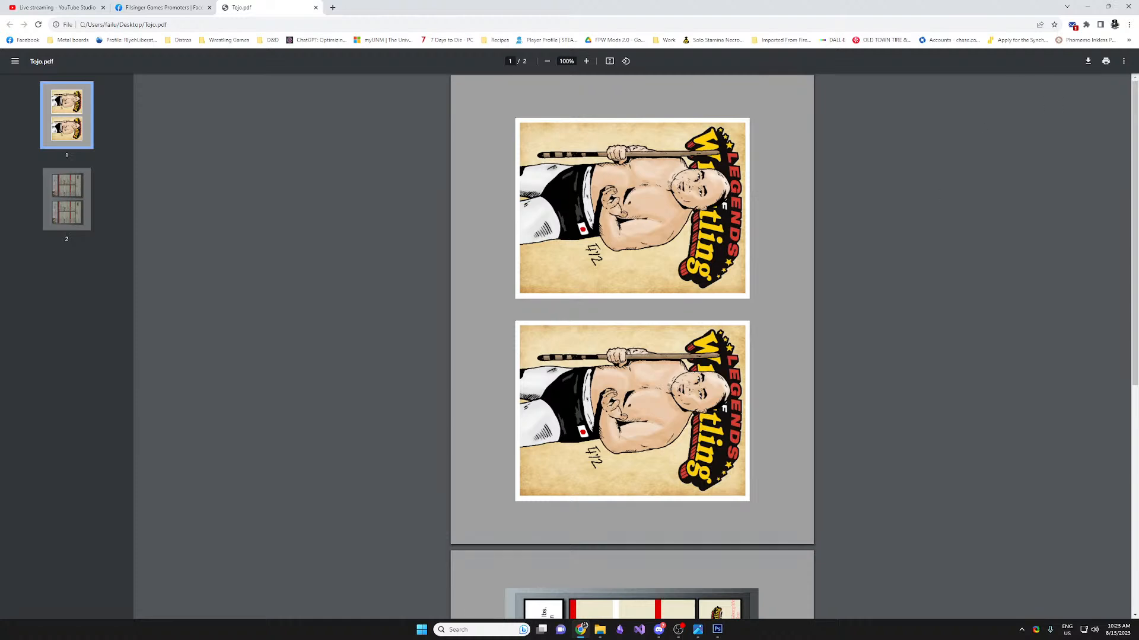
pyautogui.scroll(-6, 460, 251)
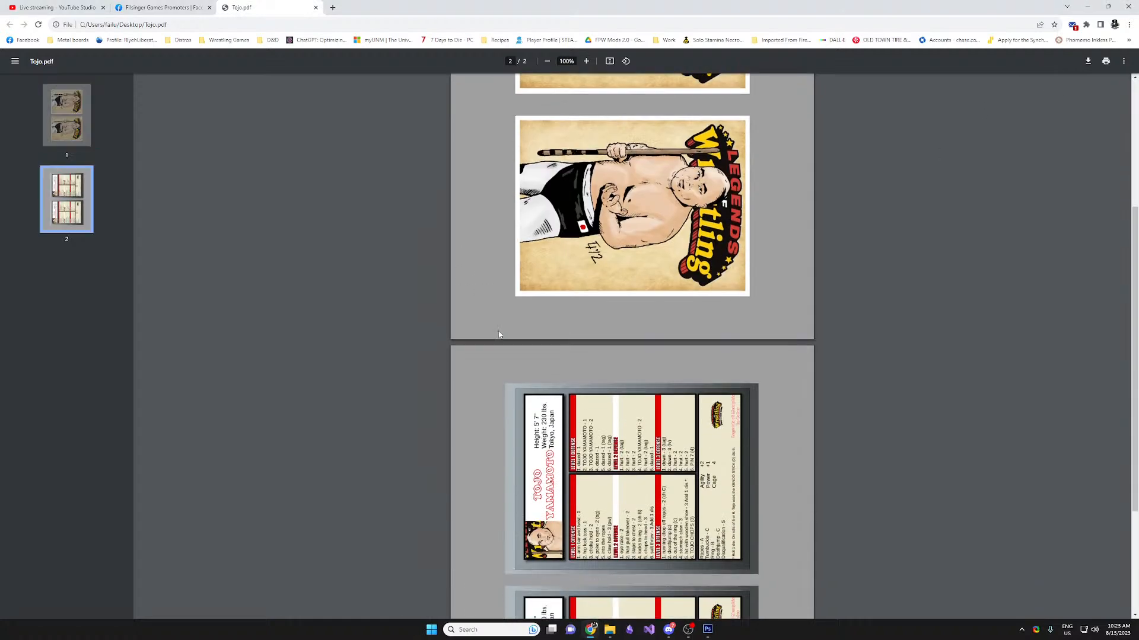
pyautogui.scroll(7, 561, 398)
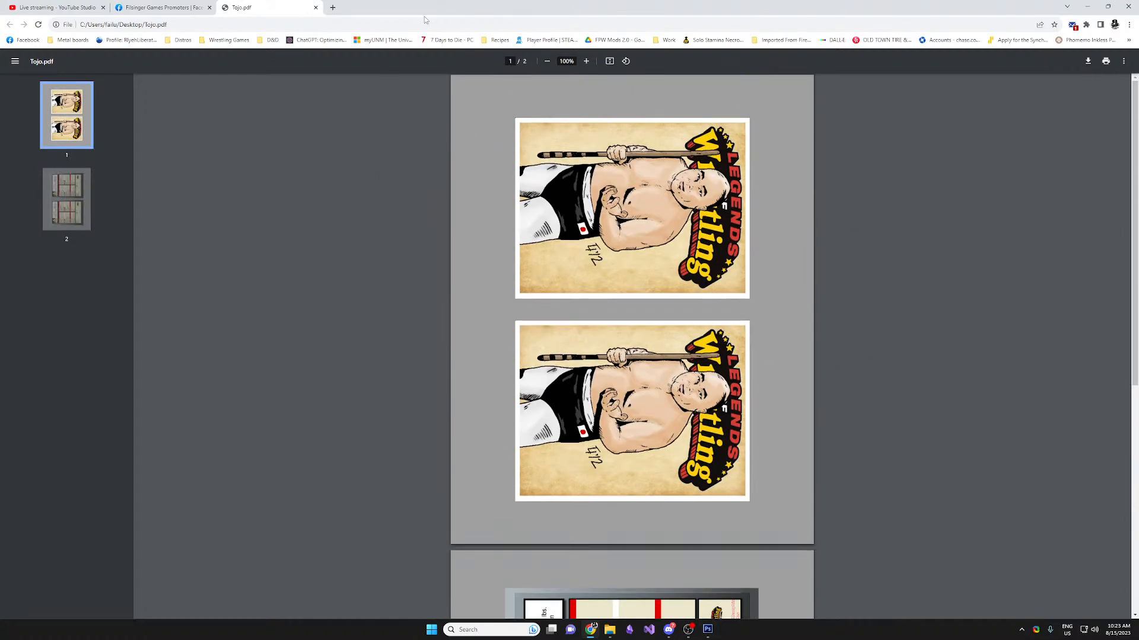
# Close Tojo.pdf, minimize the browser and close the Bootlegger folder window
pyautogui.click(316, 7)
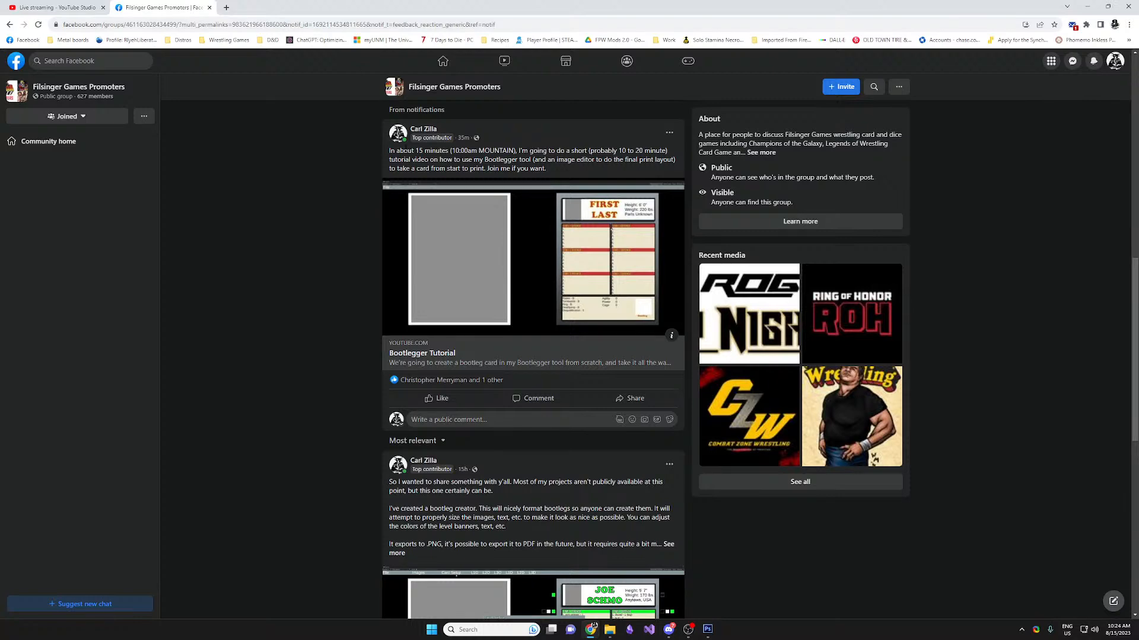
pyautogui.click(1087, 5)
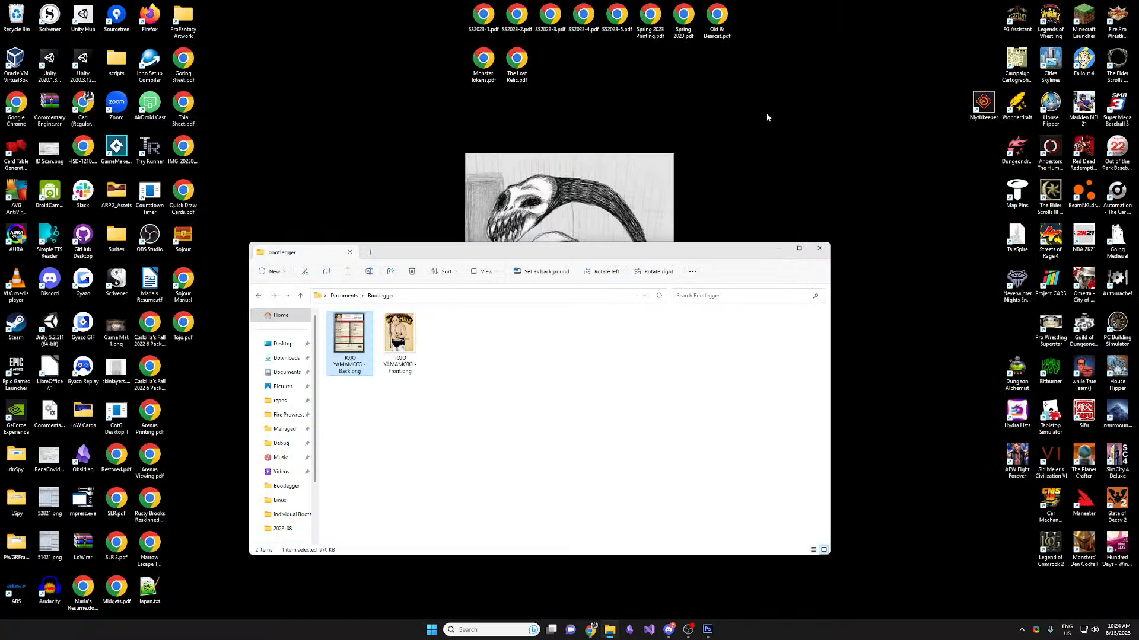
pyautogui.click(821, 248)
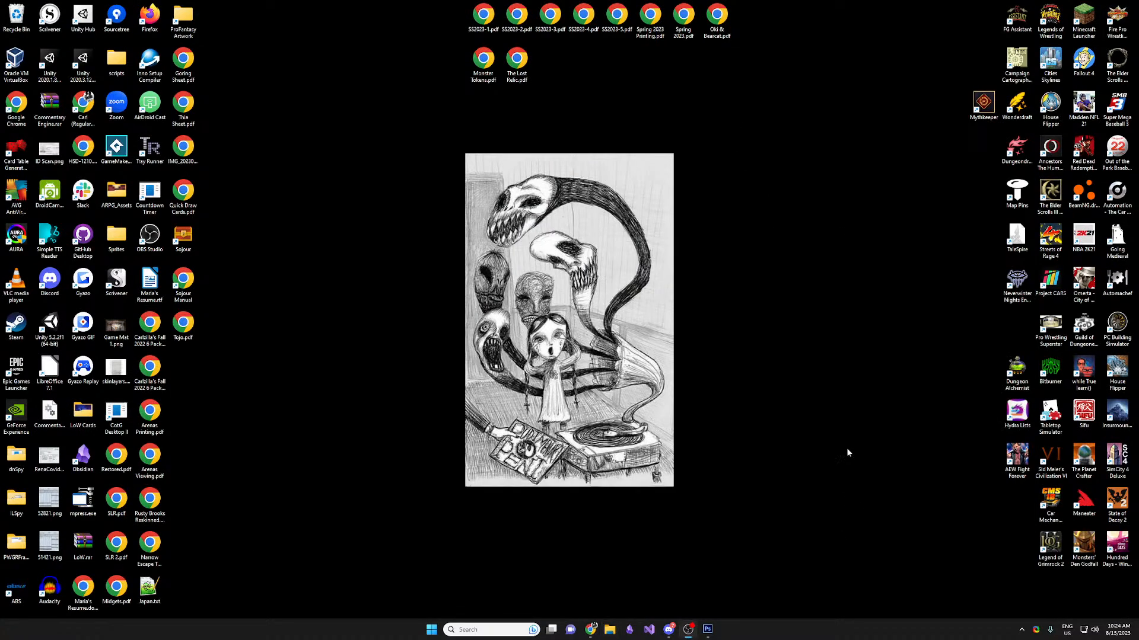